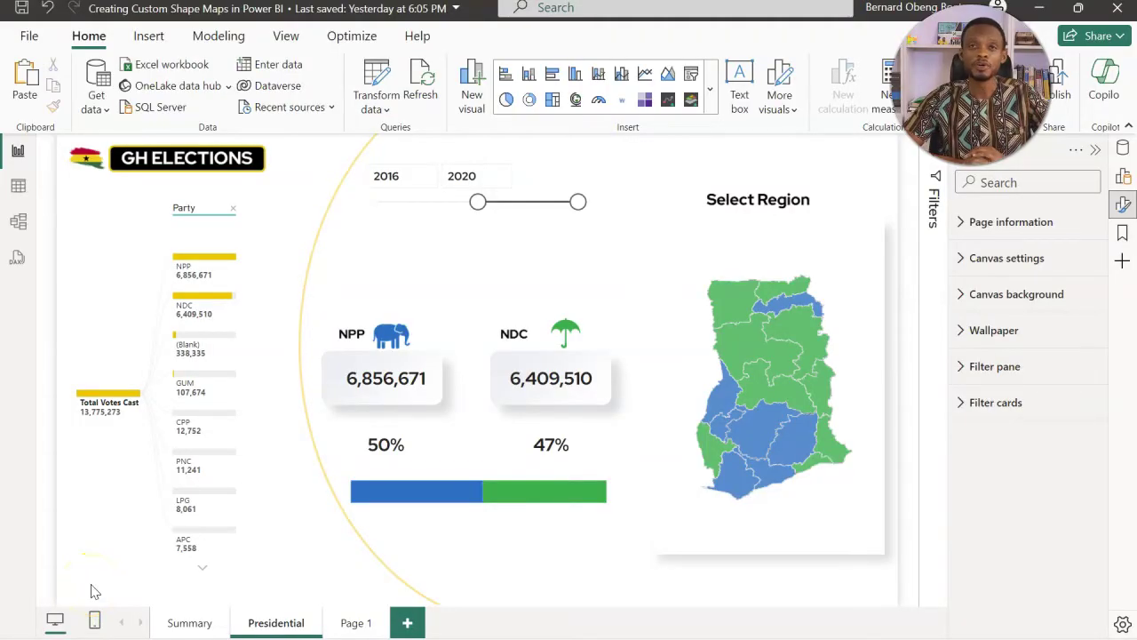
Step: Filter the dashboard by Upper West, Bono East, Ashanti and Greater Accra, clearing each filter afterwards
click(223, 465)
click(548, 293)
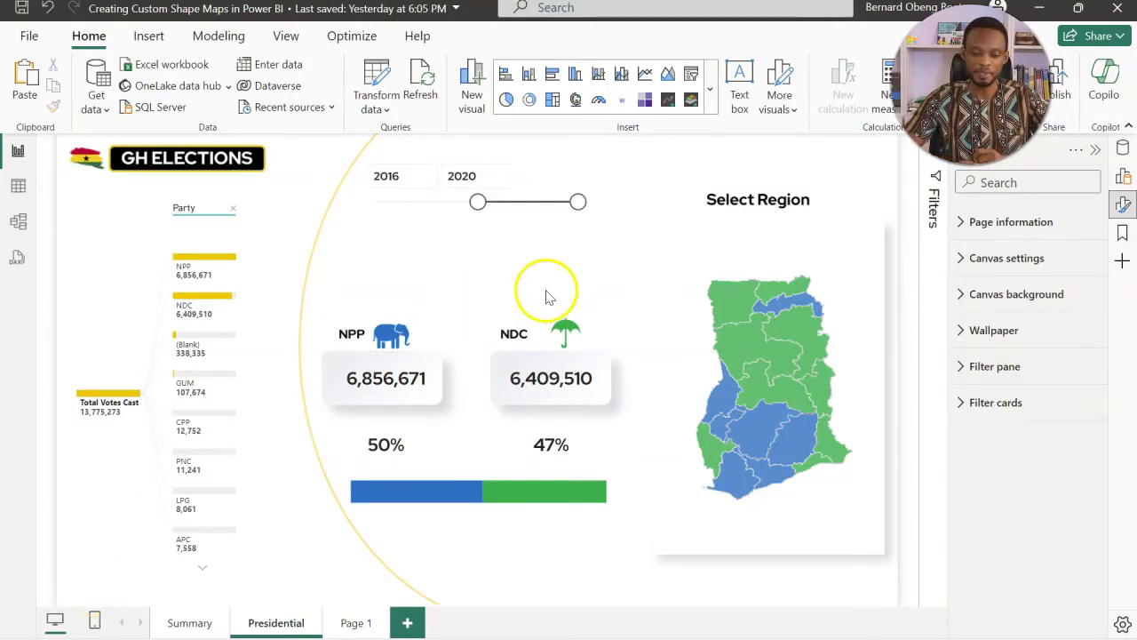
click(644, 262)
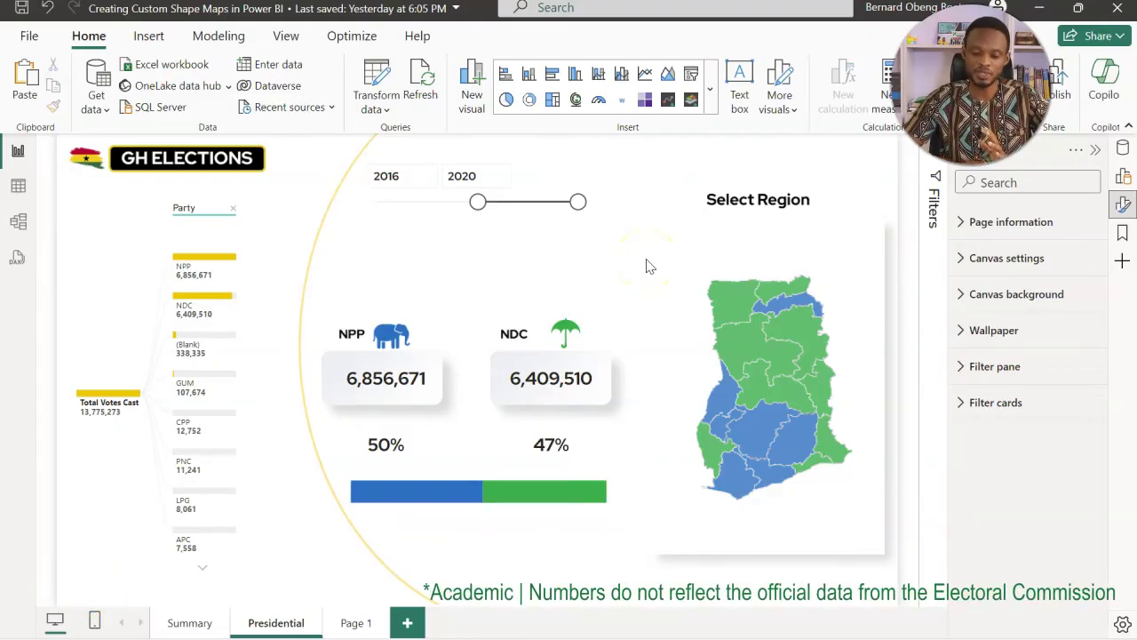
click(730, 299)
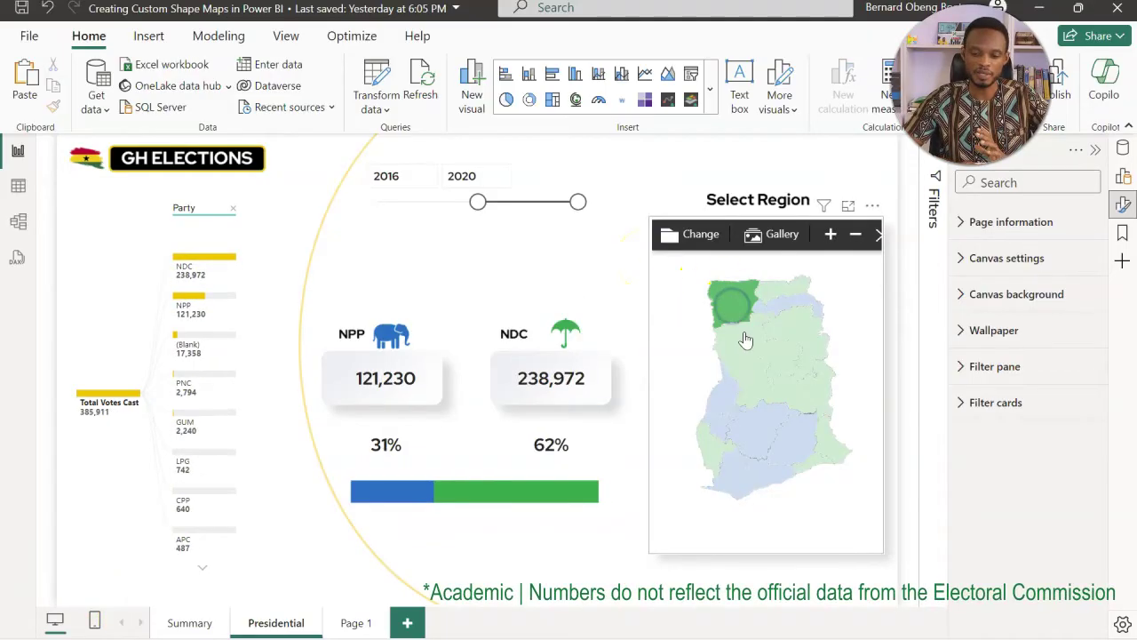
click(744, 339)
click(752, 391)
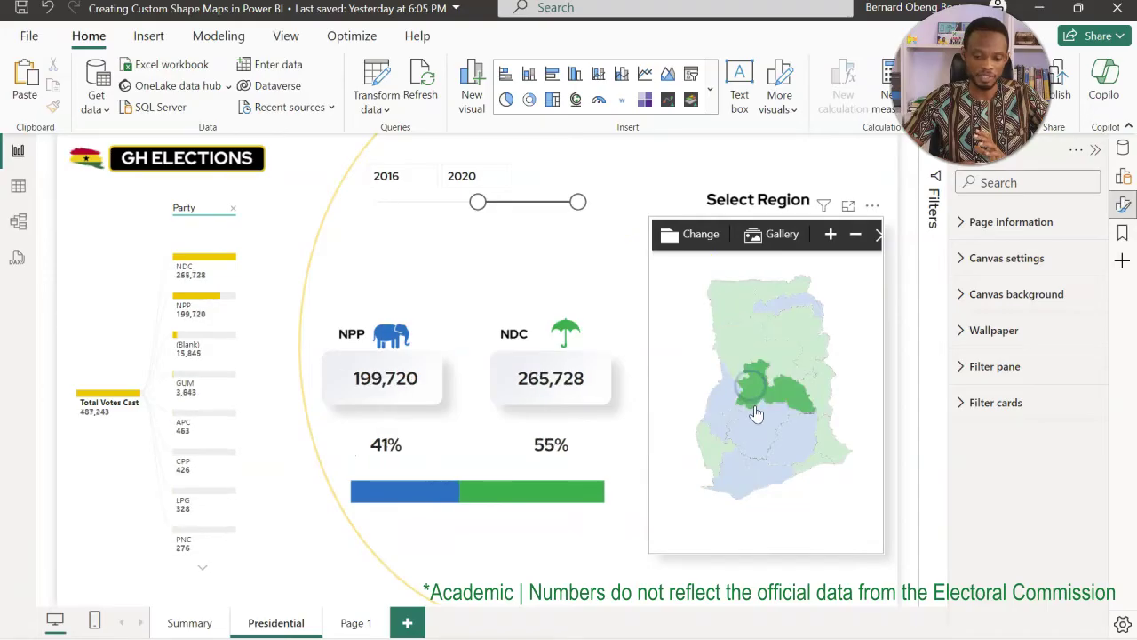
click(757, 424)
click(759, 426)
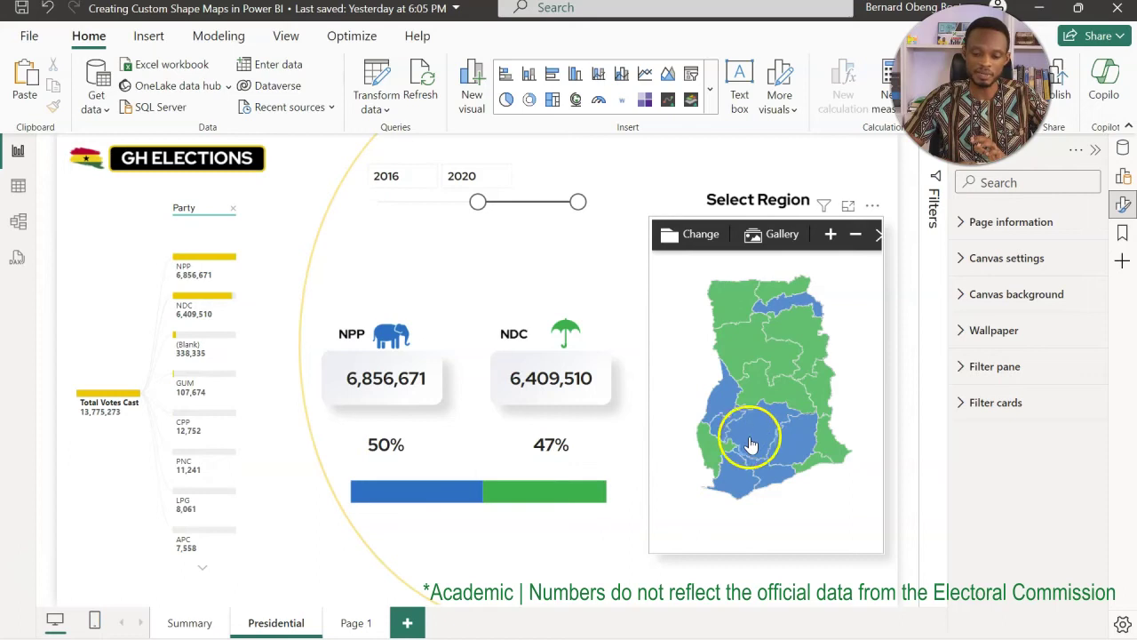
click(808, 467)
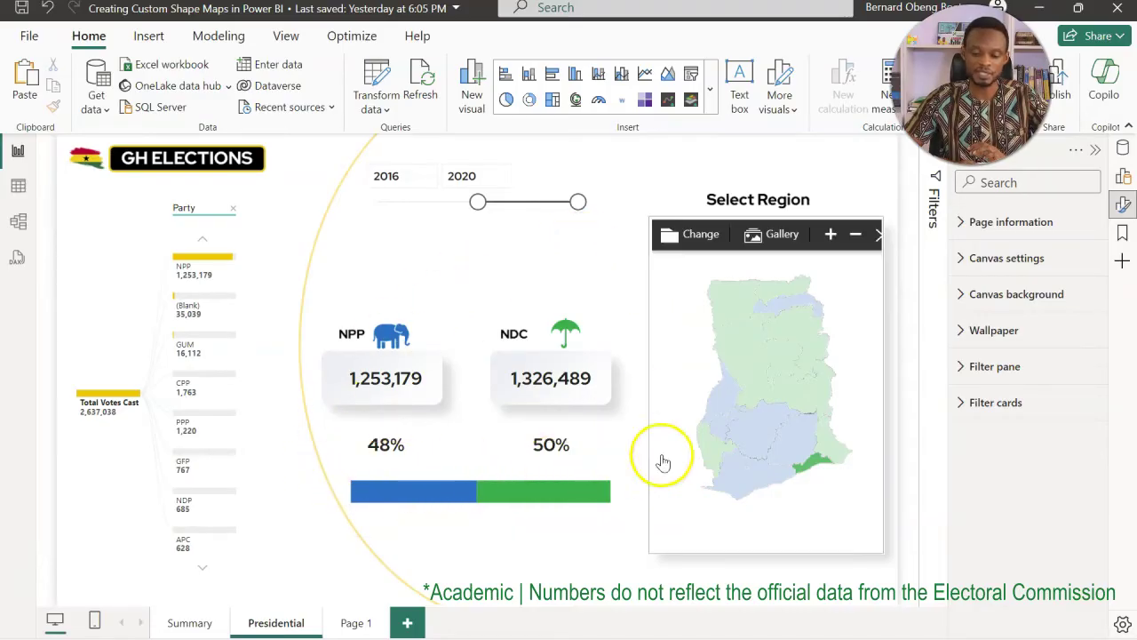
click(817, 463)
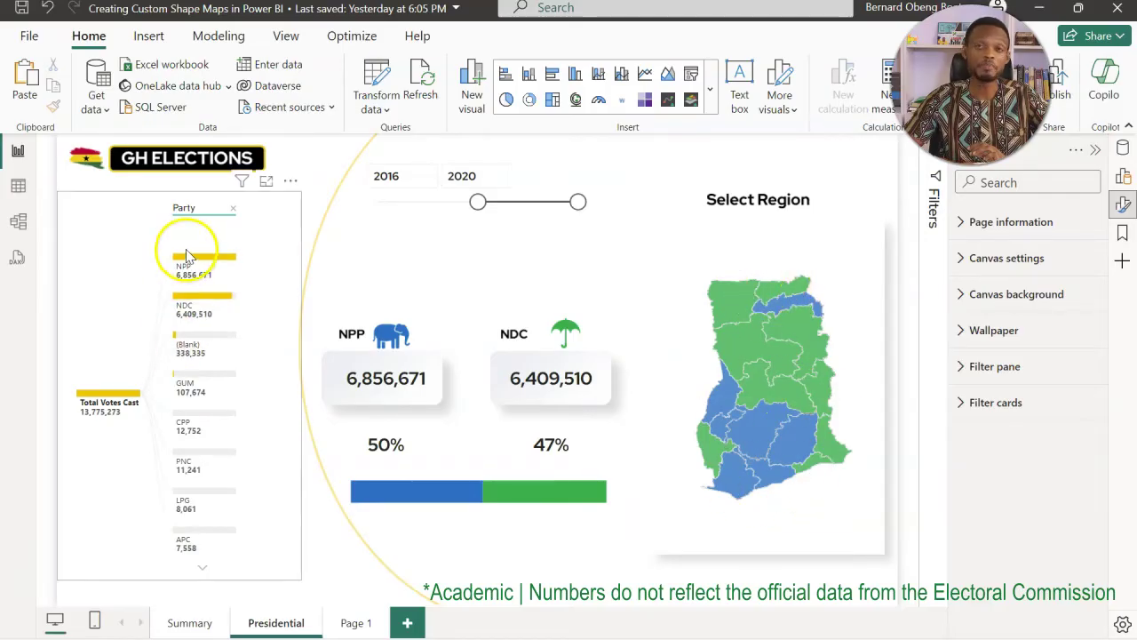
Step: With the party vote breakdown selected, filter by Savannah, Bono East and Ashanti, then restore national totals
click(185, 546)
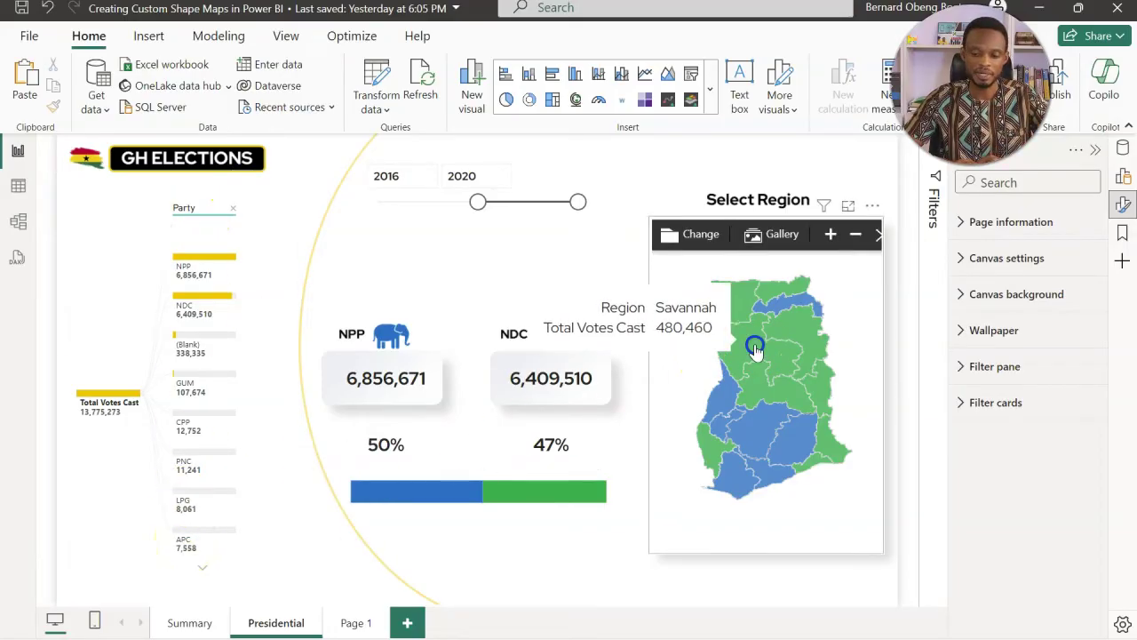
click(791, 336)
click(799, 336)
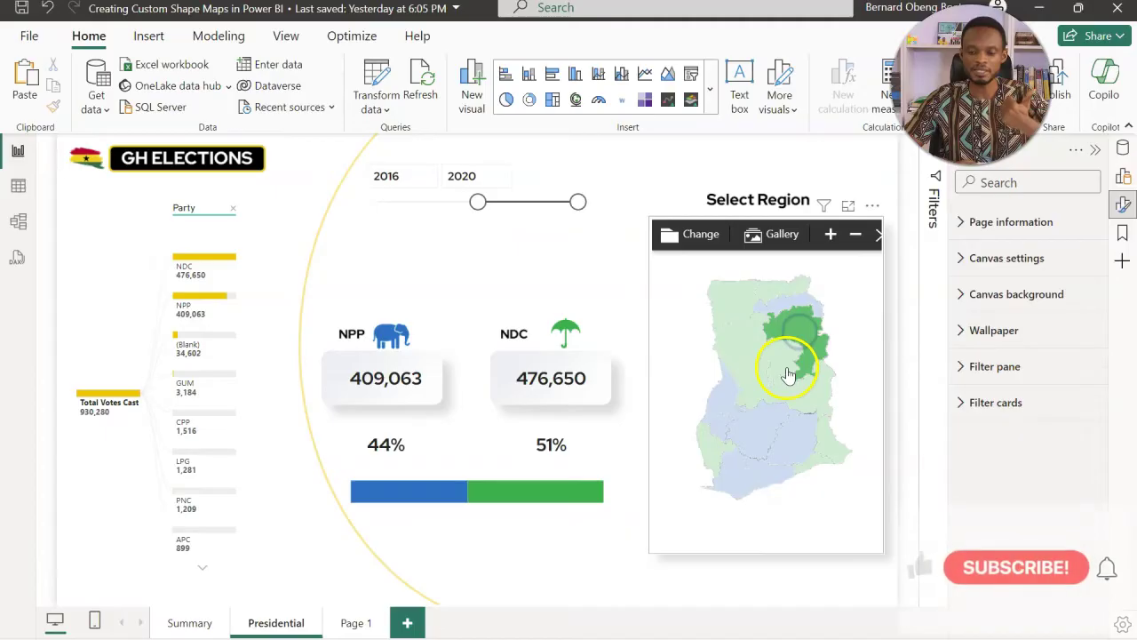
click(784, 407)
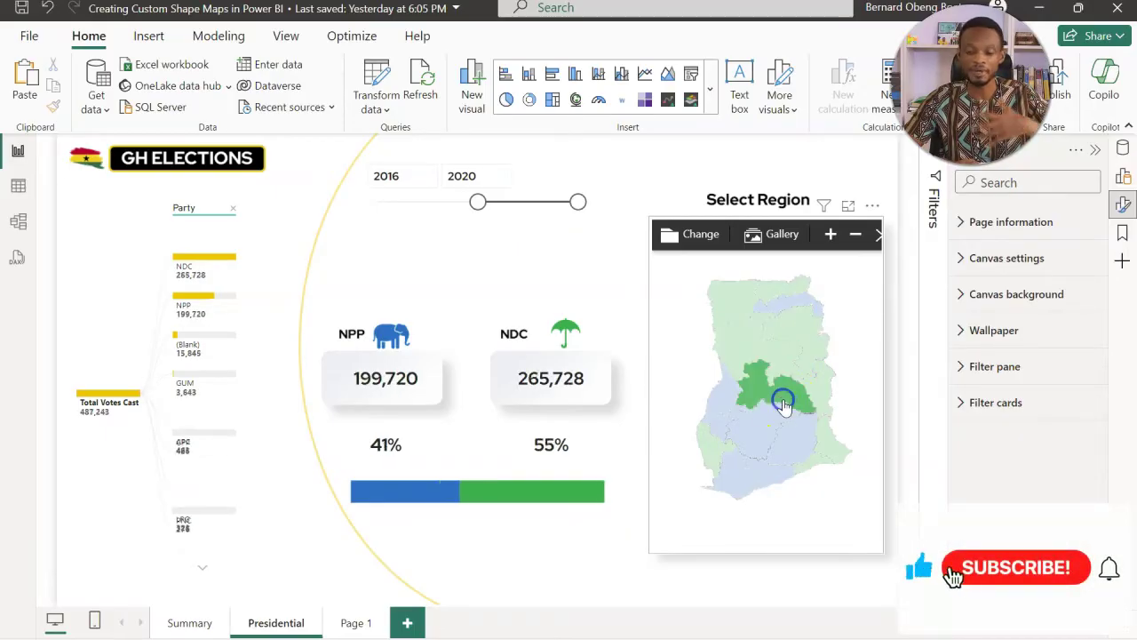
click(778, 414)
click(778, 418)
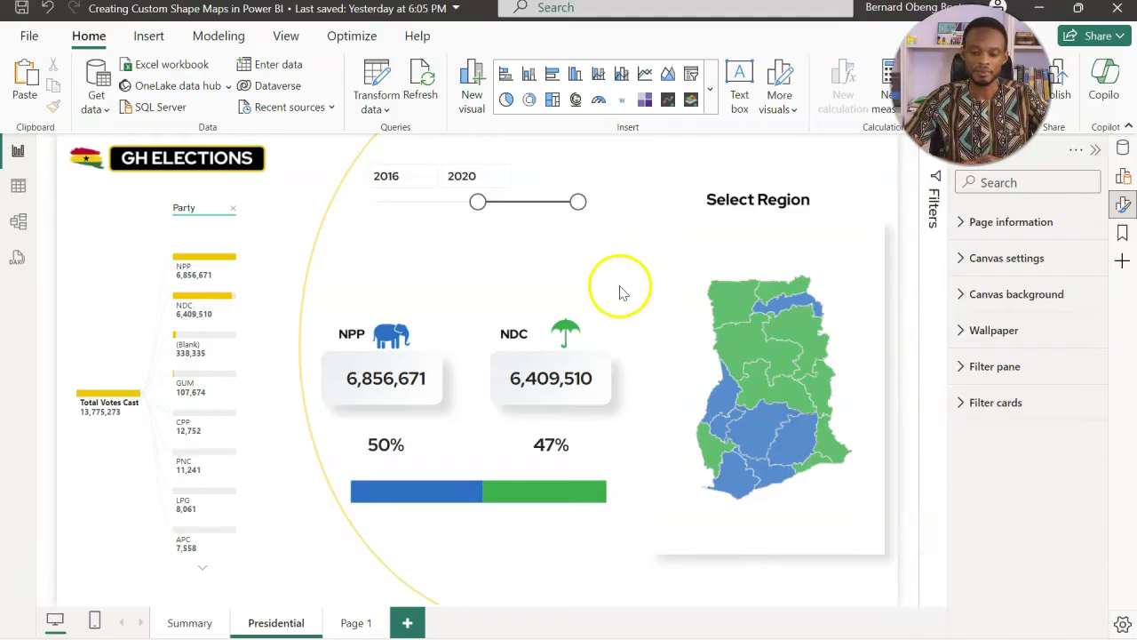
mouse_move(784, 475)
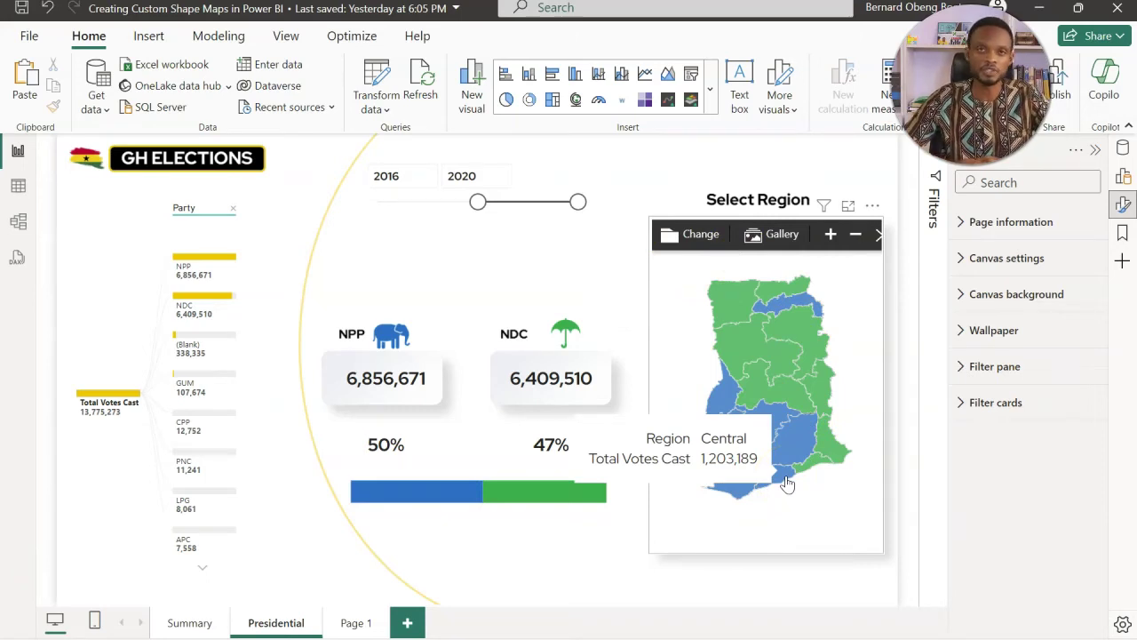
click(601, 298)
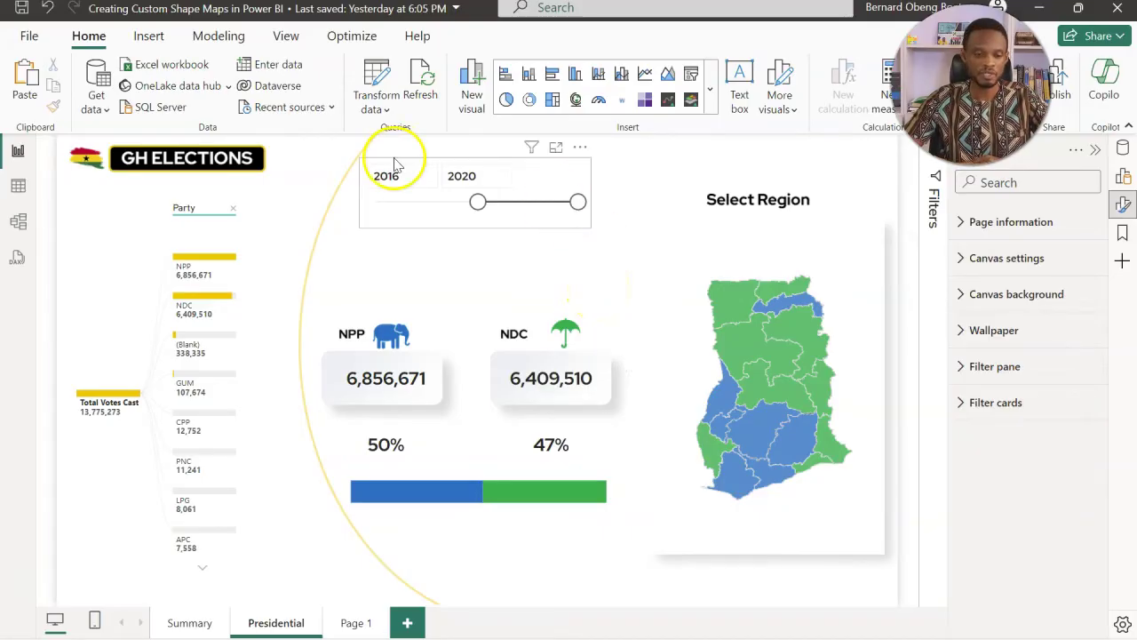
Step: Review the preview features in Power BI Options and close without saving
click(32, 37)
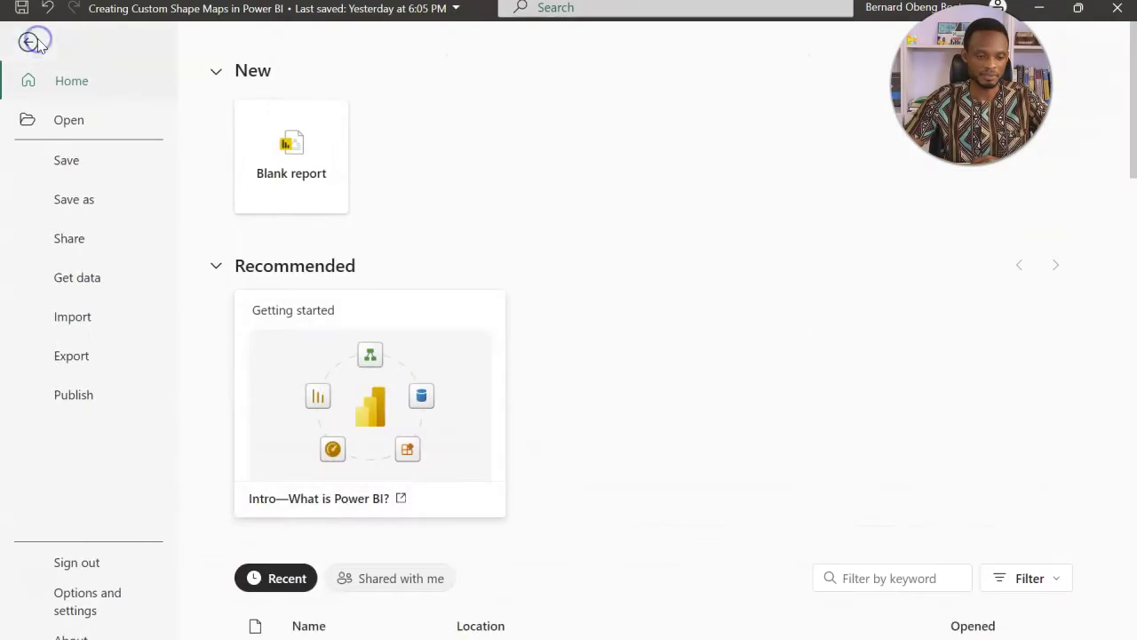
click(96, 600)
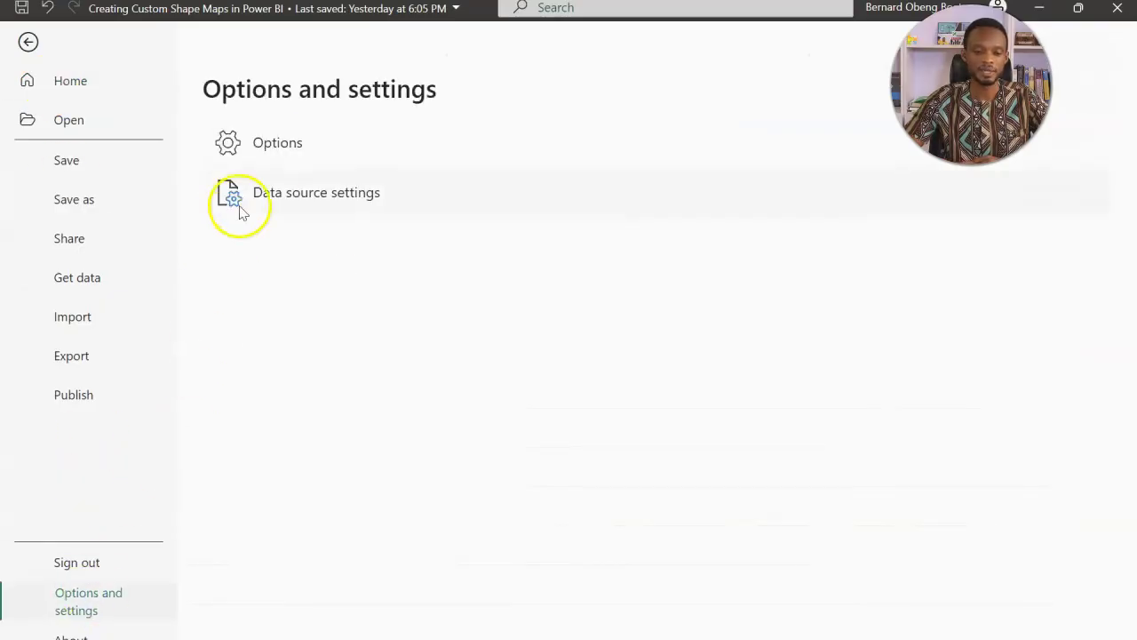
click(261, 149)
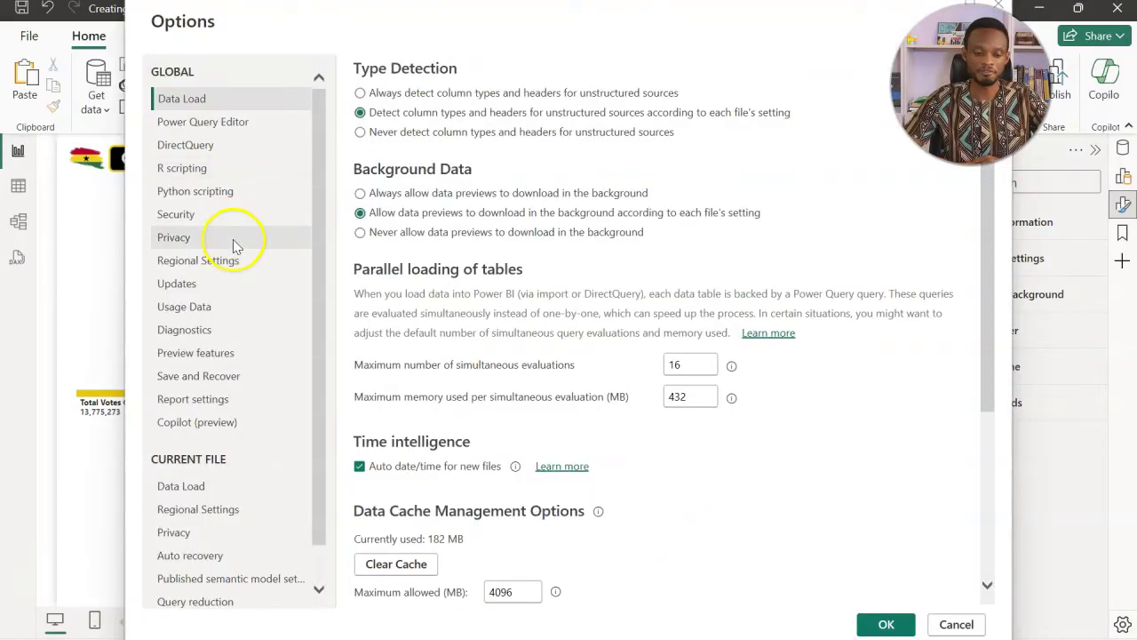
click(218, 352)
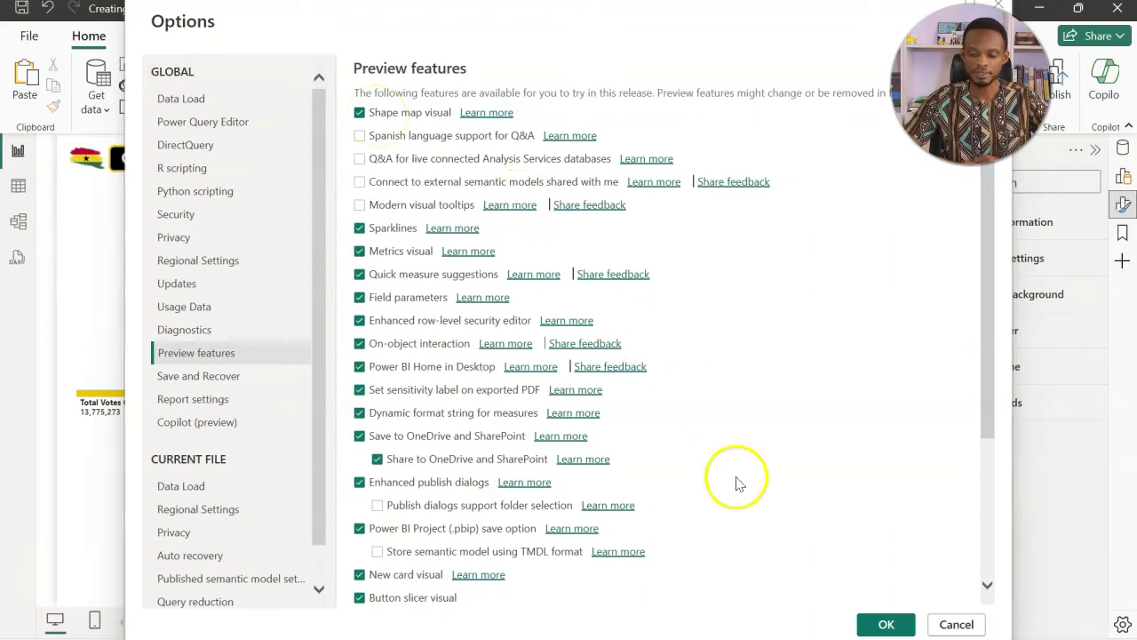
click(947, 617)
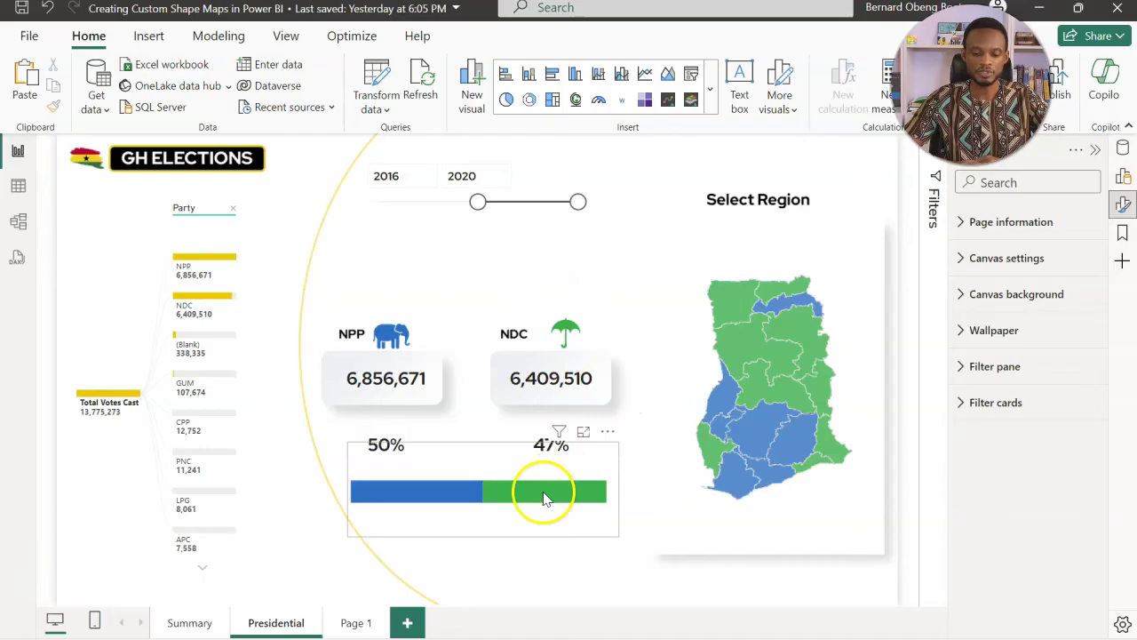
Step: Go to Page 1 and select the yellow-and-black Ghana map visual
mouse_move(542, 502)
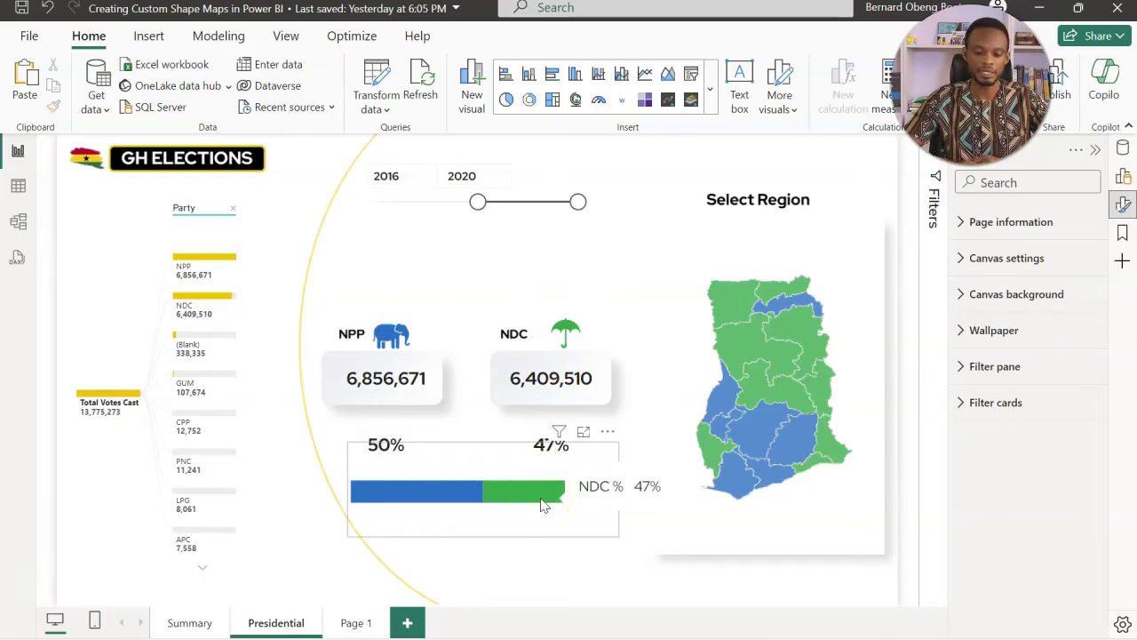
click(356, 622)
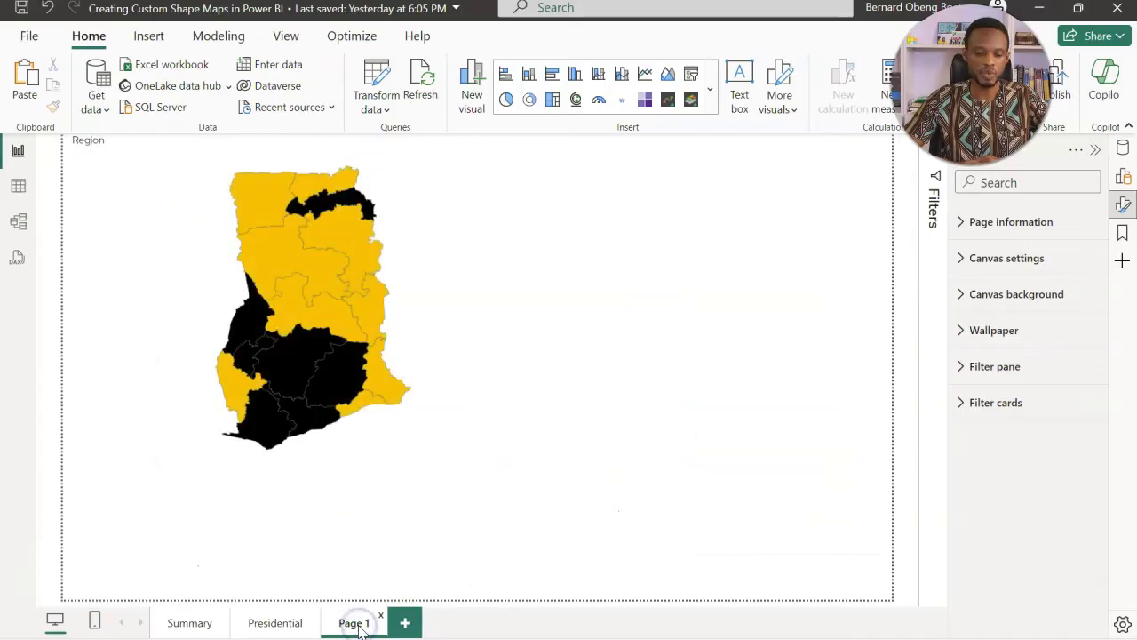
click(273, 158)
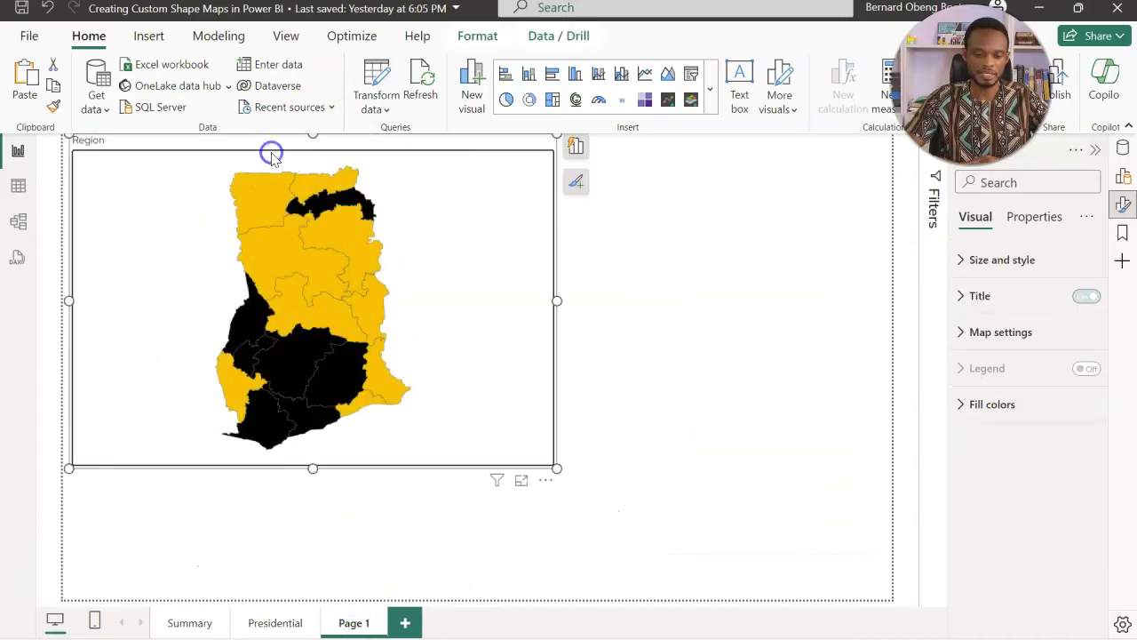
click(469, 152)
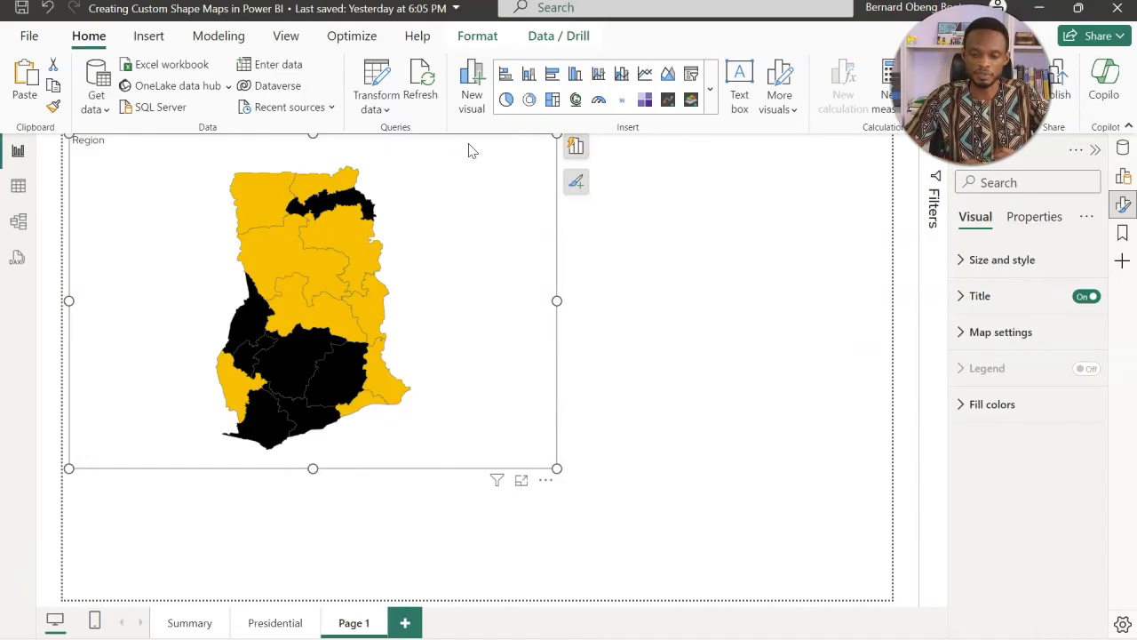
Step: Replace the old Ghana map with a larger shape map using Dim_Region's Region as location
key(Delete)
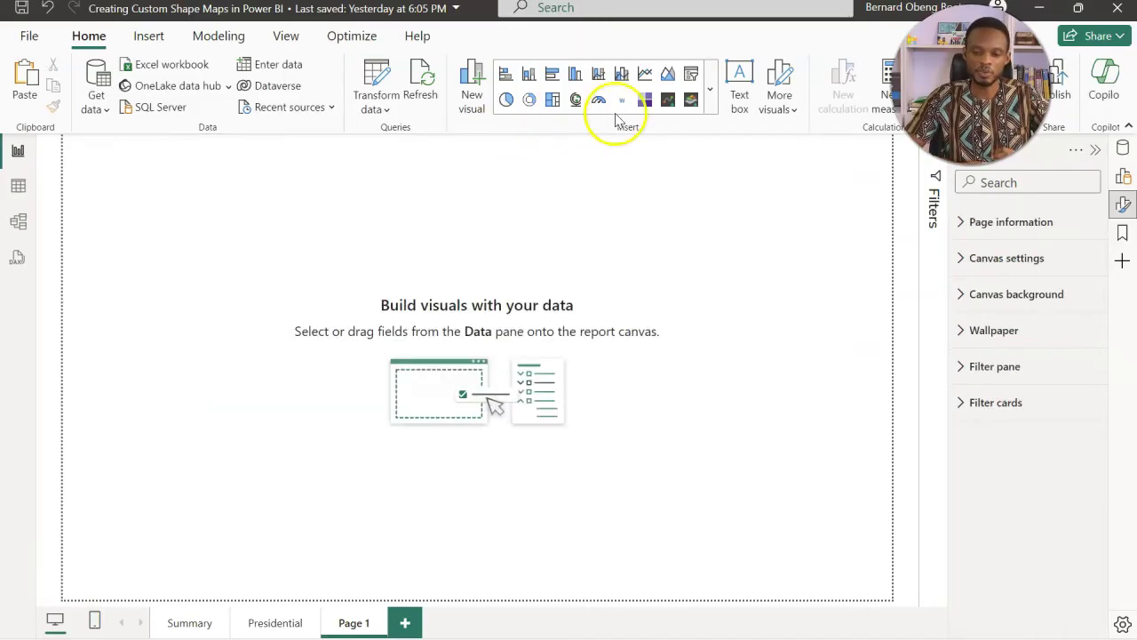
click(714, 104)
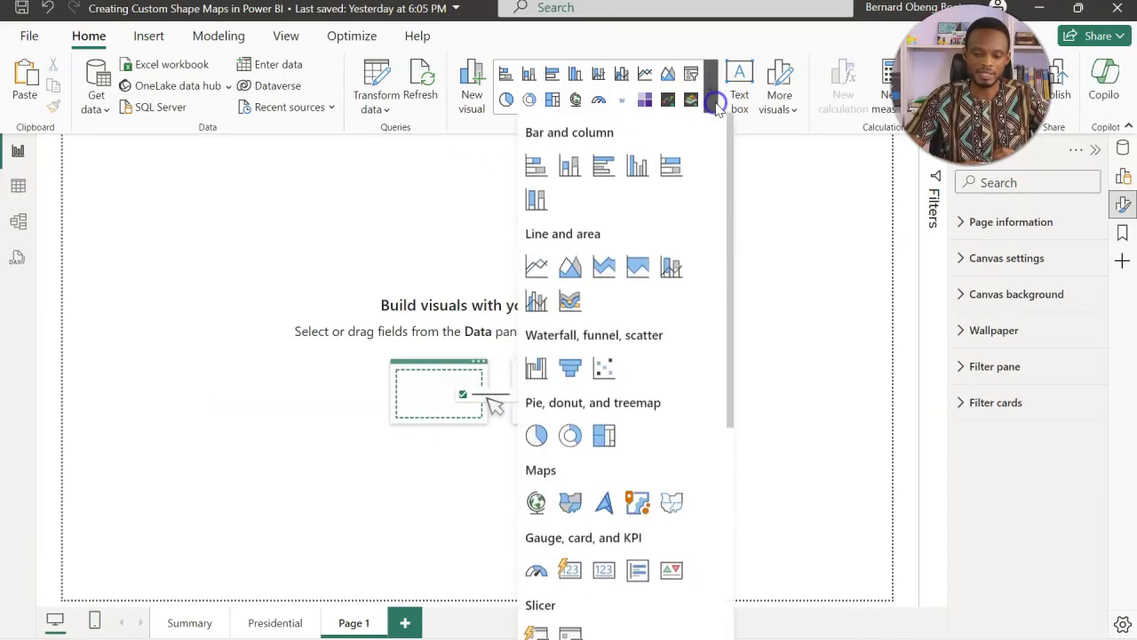
click(671, 502)
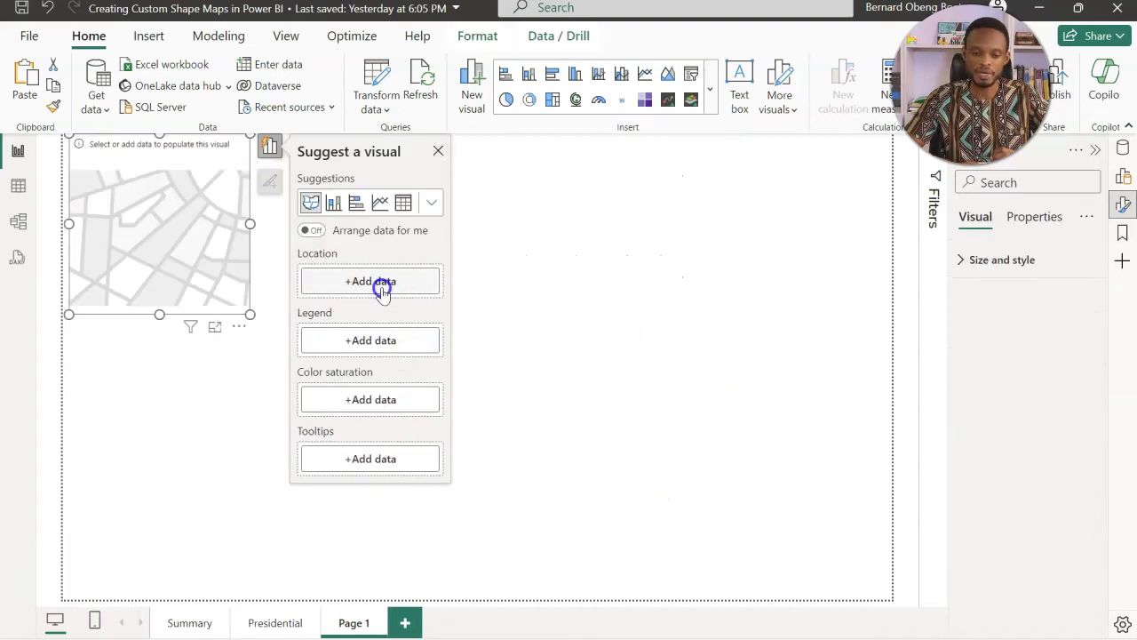
click(381, 283)
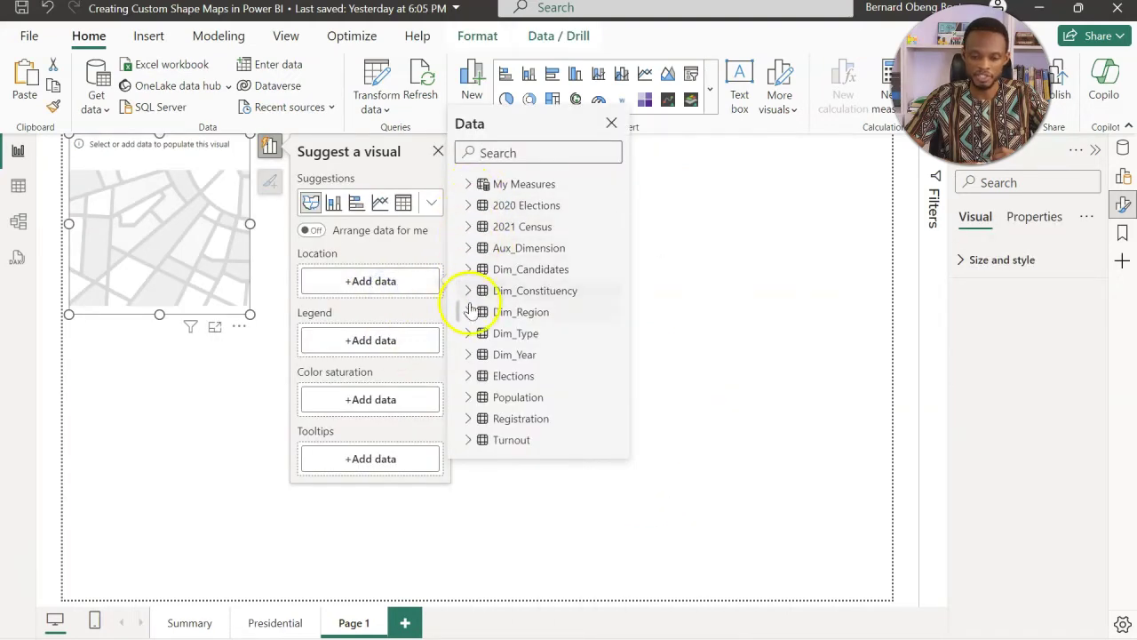
click(469, 312)
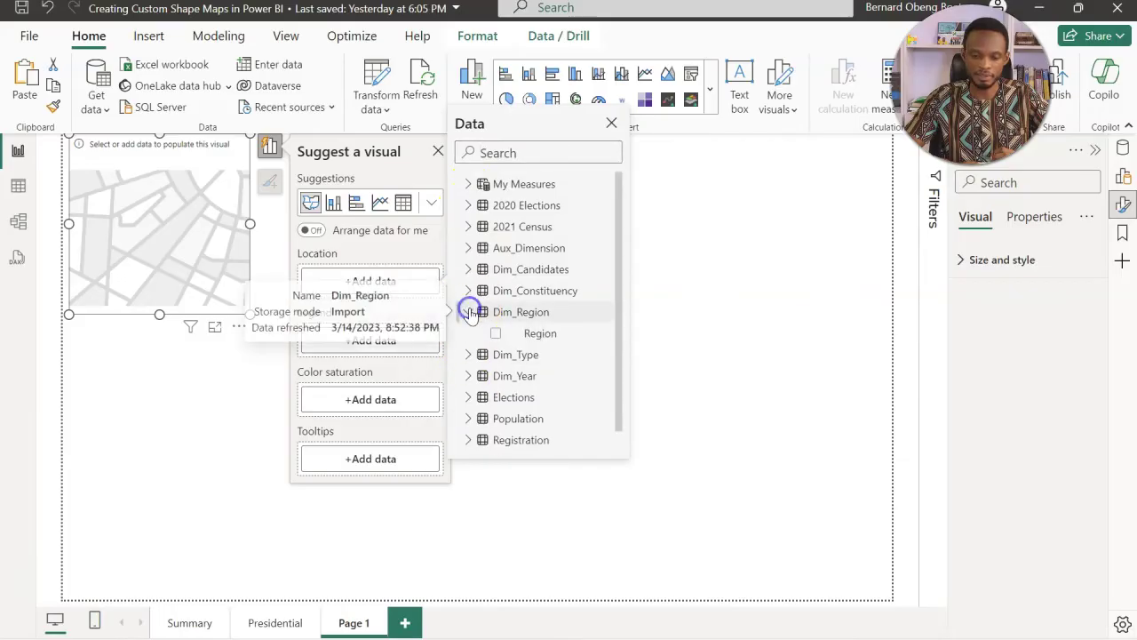
click(496, 336)
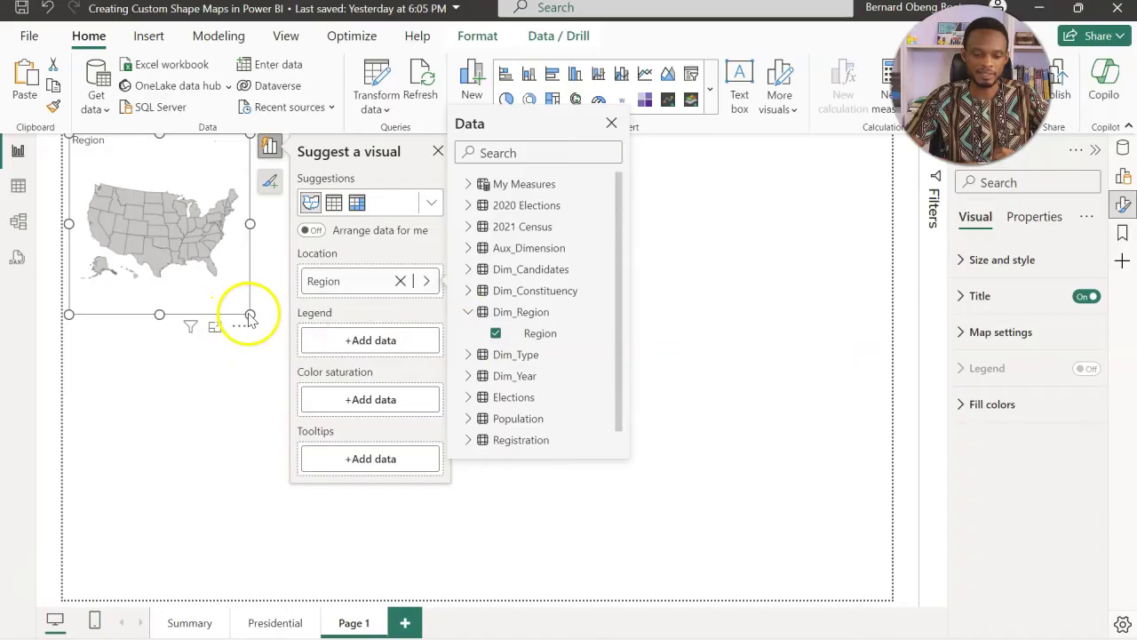
drag(250, 315, 454, 413)
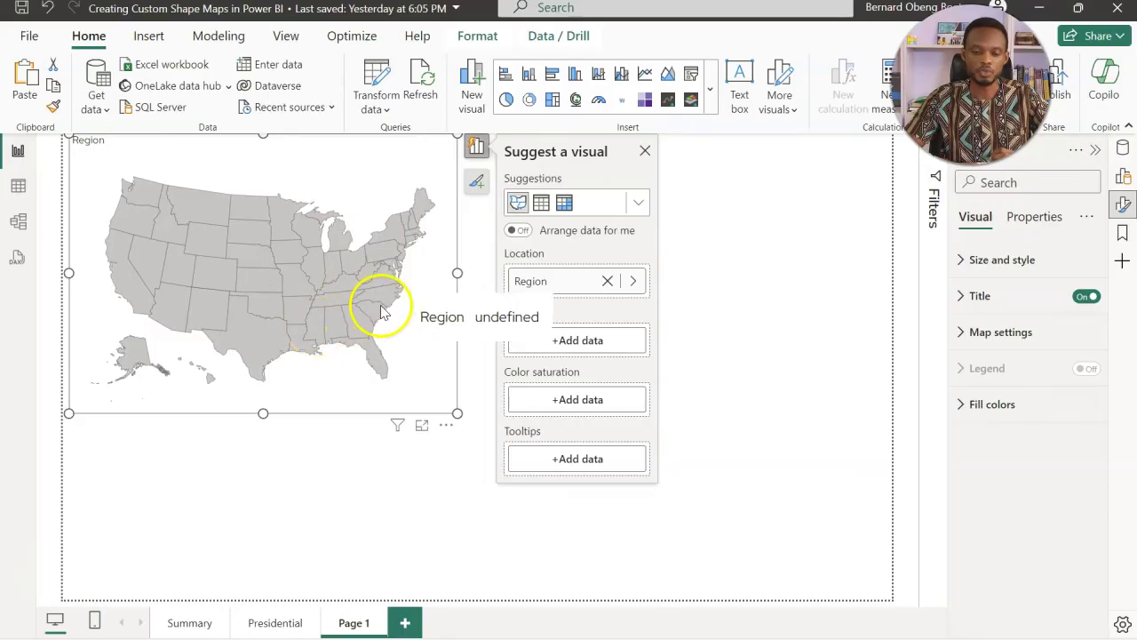
Step: Check the map types in Map settings, leaving it on USA: states
click(956, 333)
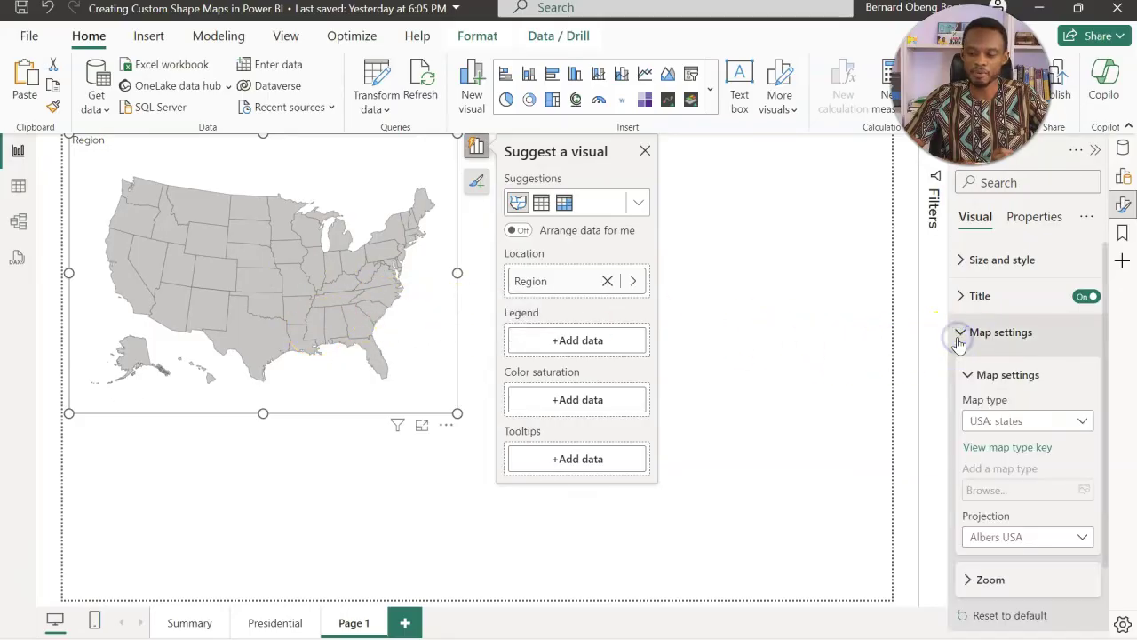
click(1086, 423)
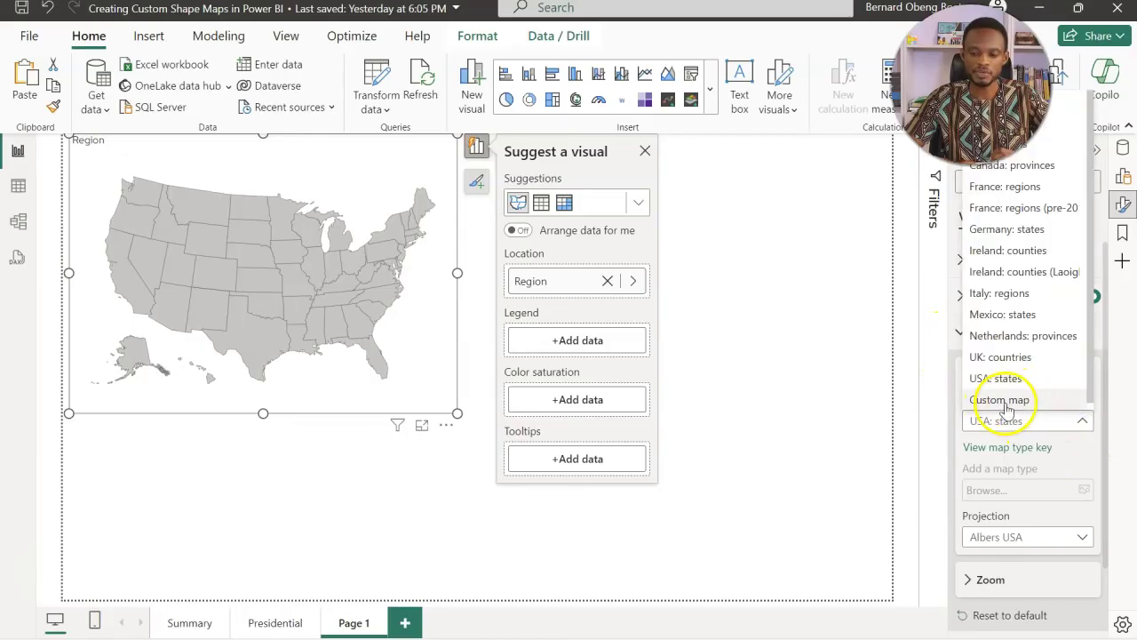
click(835, 409)
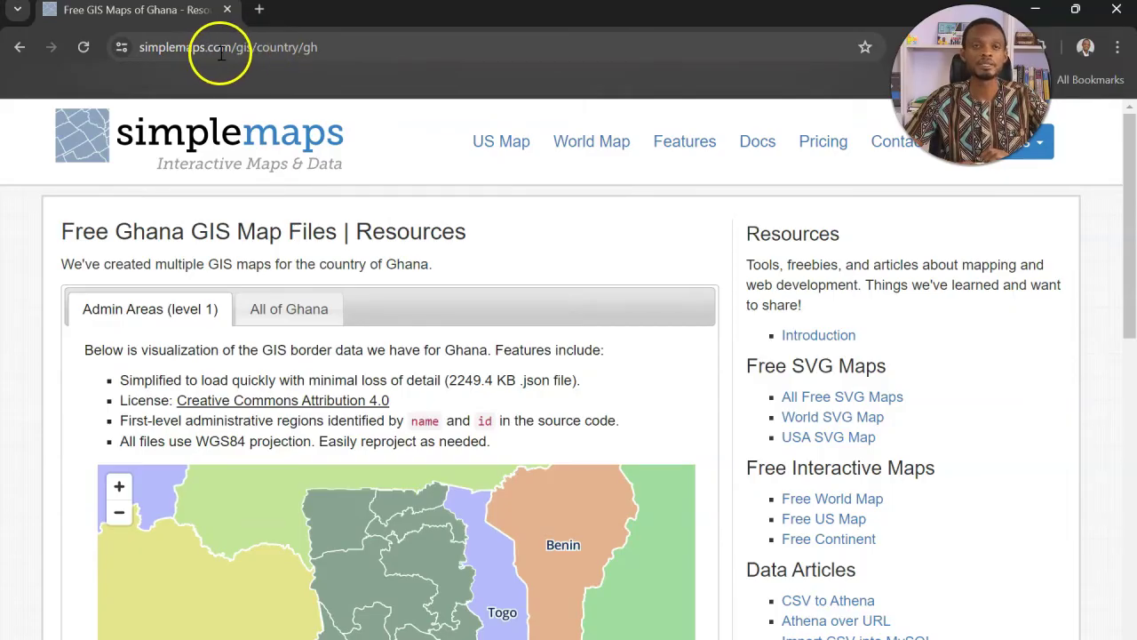
Step: Change the simplemaps address from /gh to /ng to view the Nigeria GIS maps page
click(331, 49)
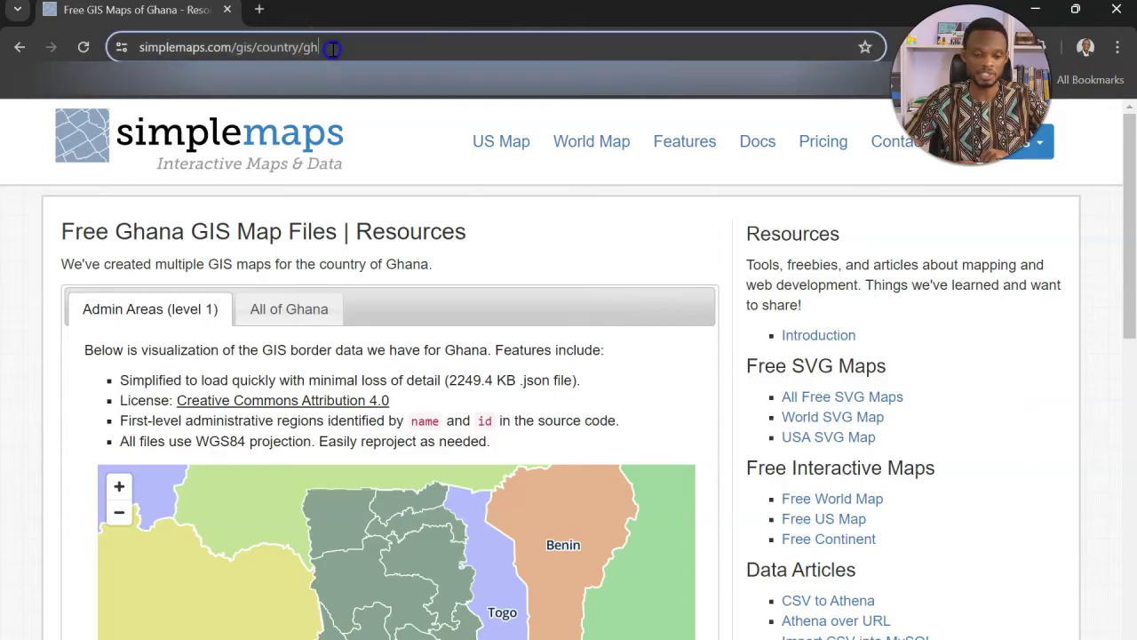
click(331, 49)
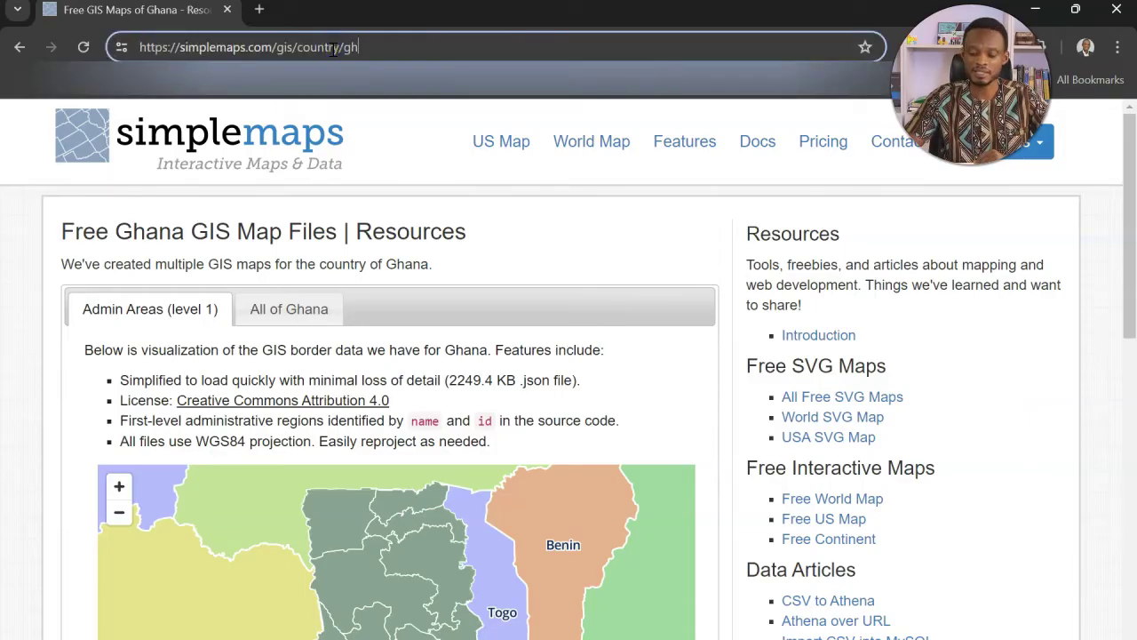
key(BackSpace)
key(BackSpace)
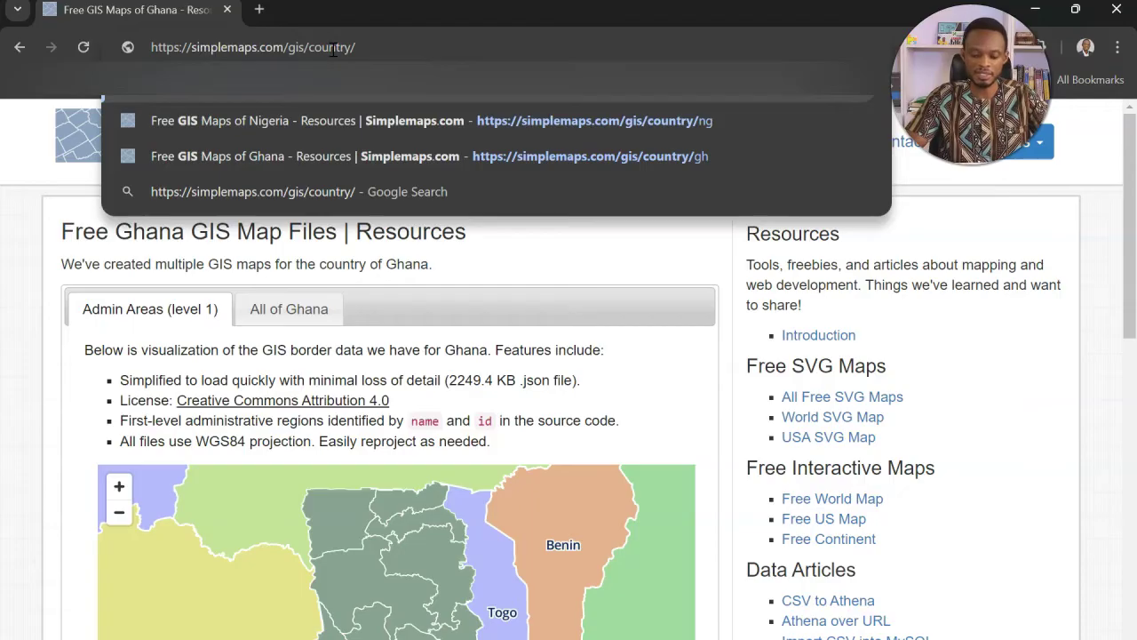
text(ng)
key(Return)
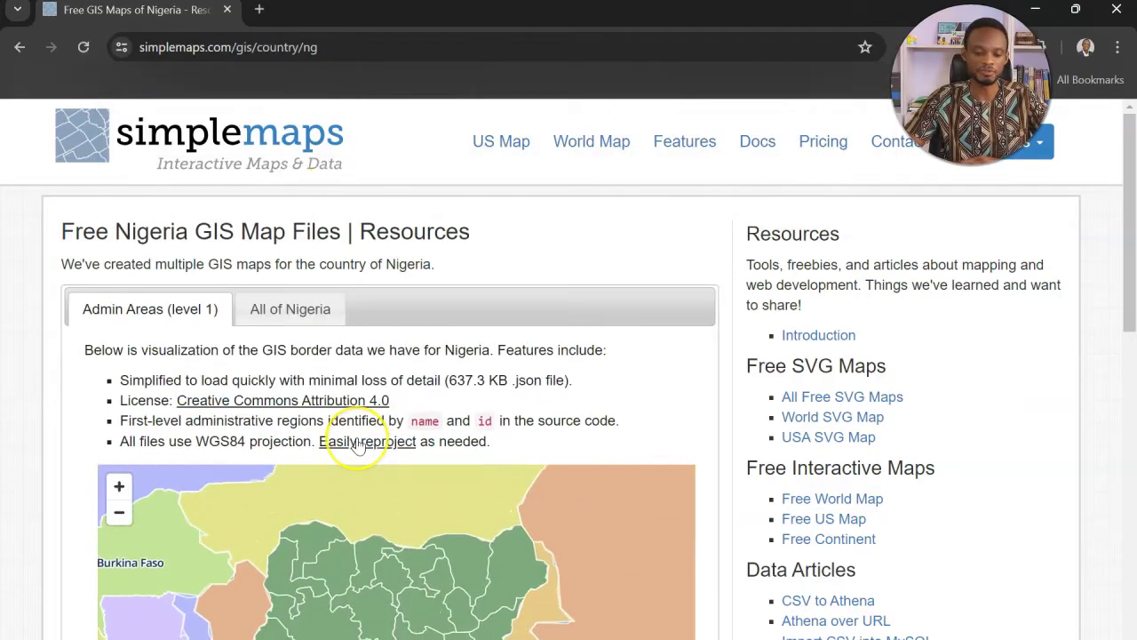
scroll(382, 439, down, 3)
scroll(358, 444, up, 3)
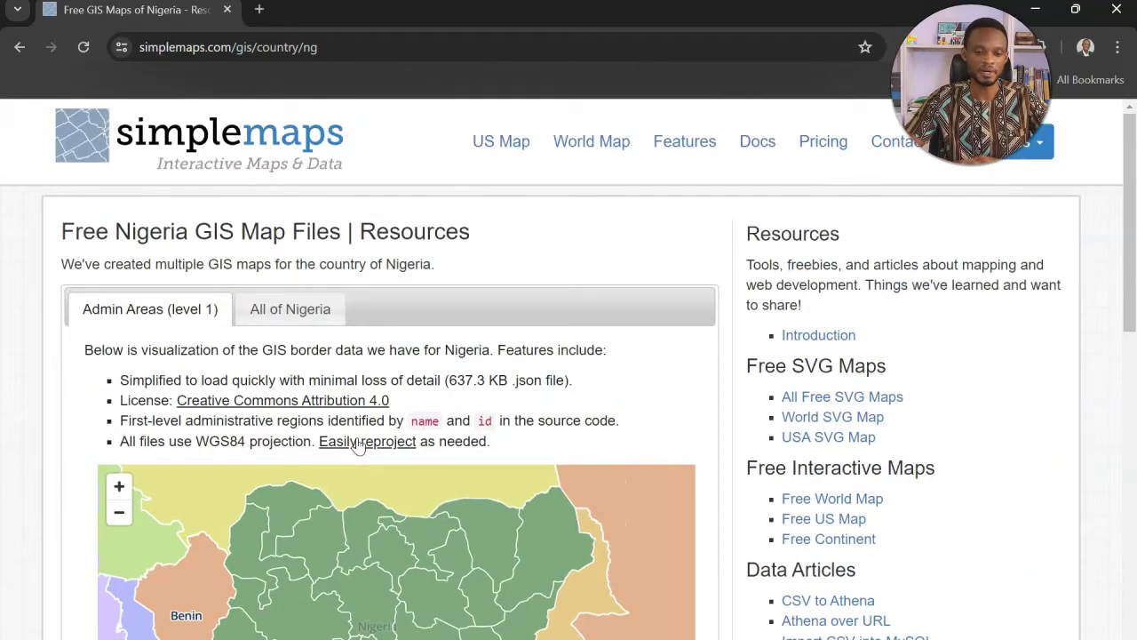
Step: Change the address back to /gh to load the Ghana GIS maps page
click(377, 55)
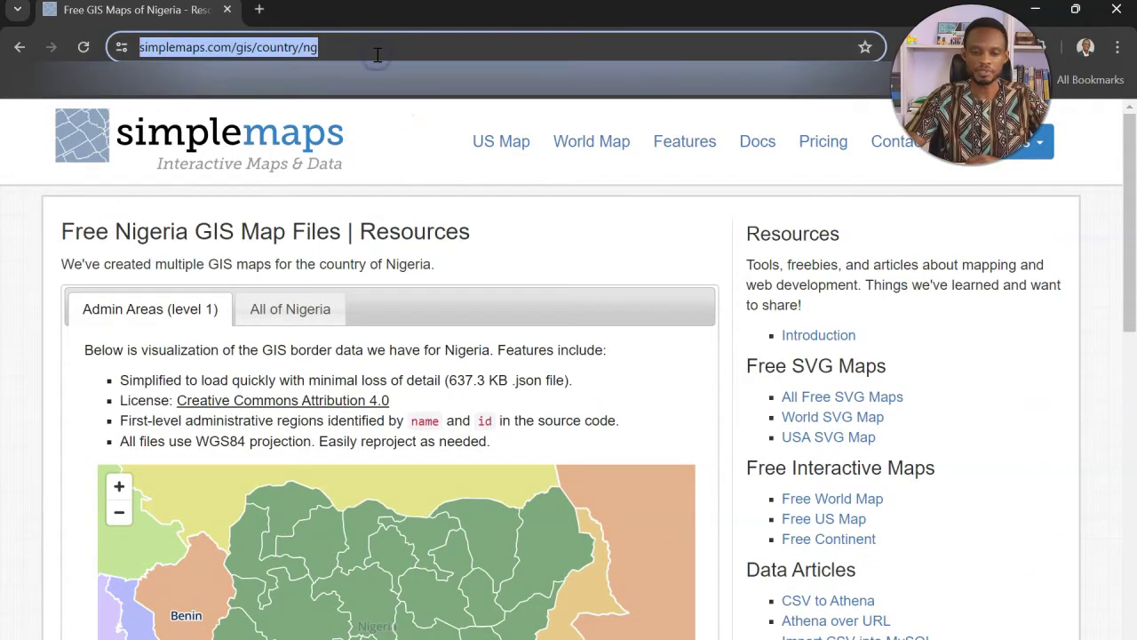
click(376, 55)
key(BackSpace)
key(BackSpace)
text(g)
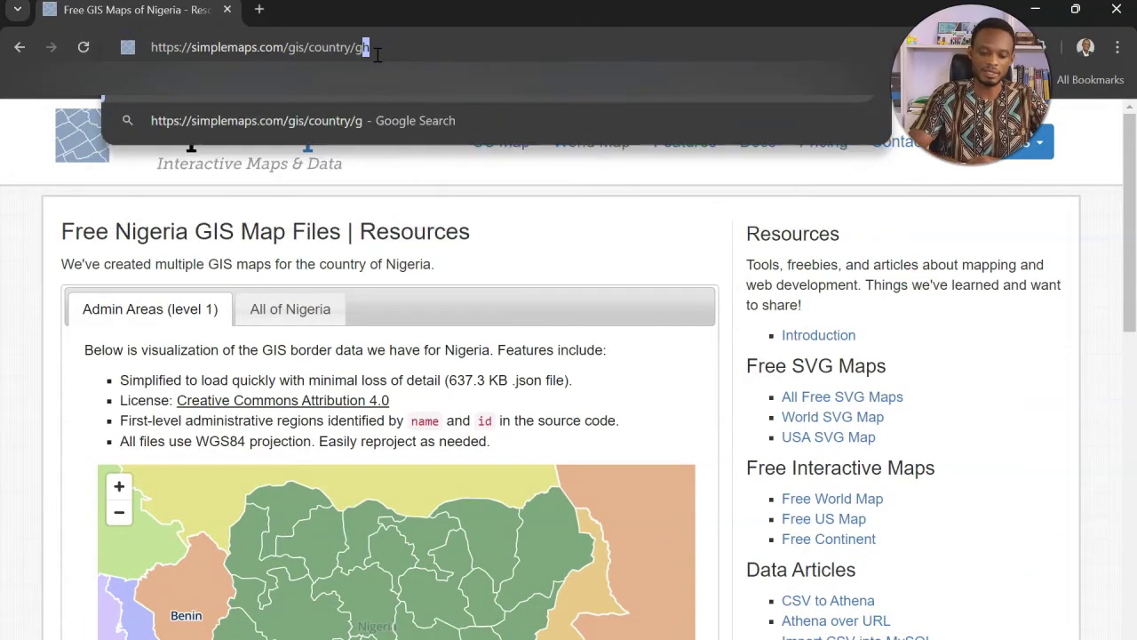
text(h)
key(Return)
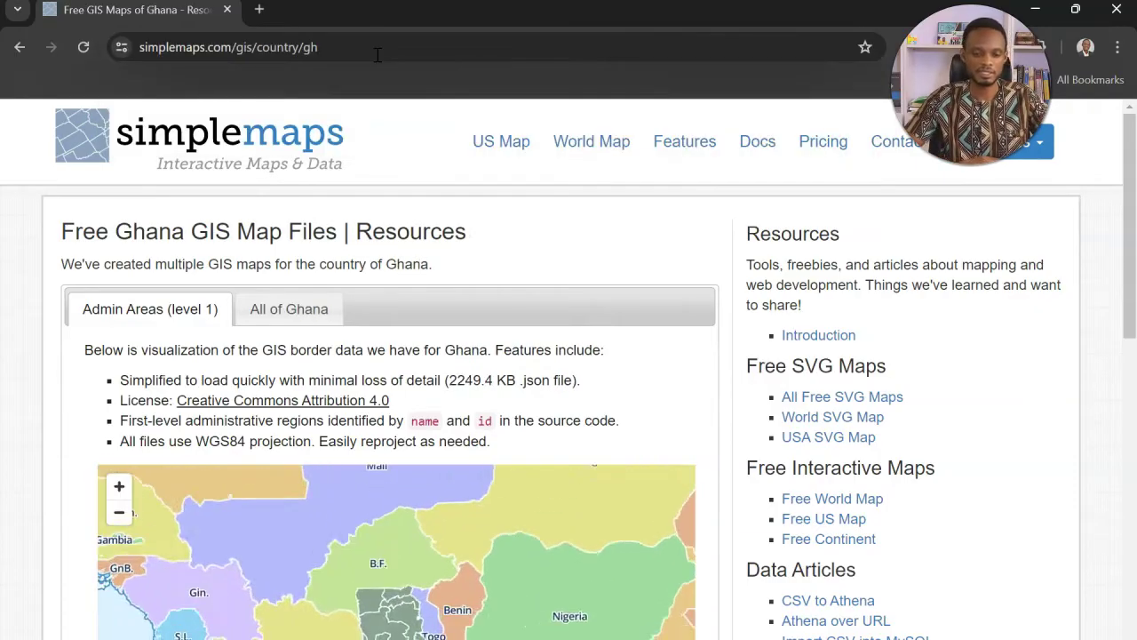
Step: Scroll below the Ghana map and download the regions shapefile
scroll(361, 351, down, 3)
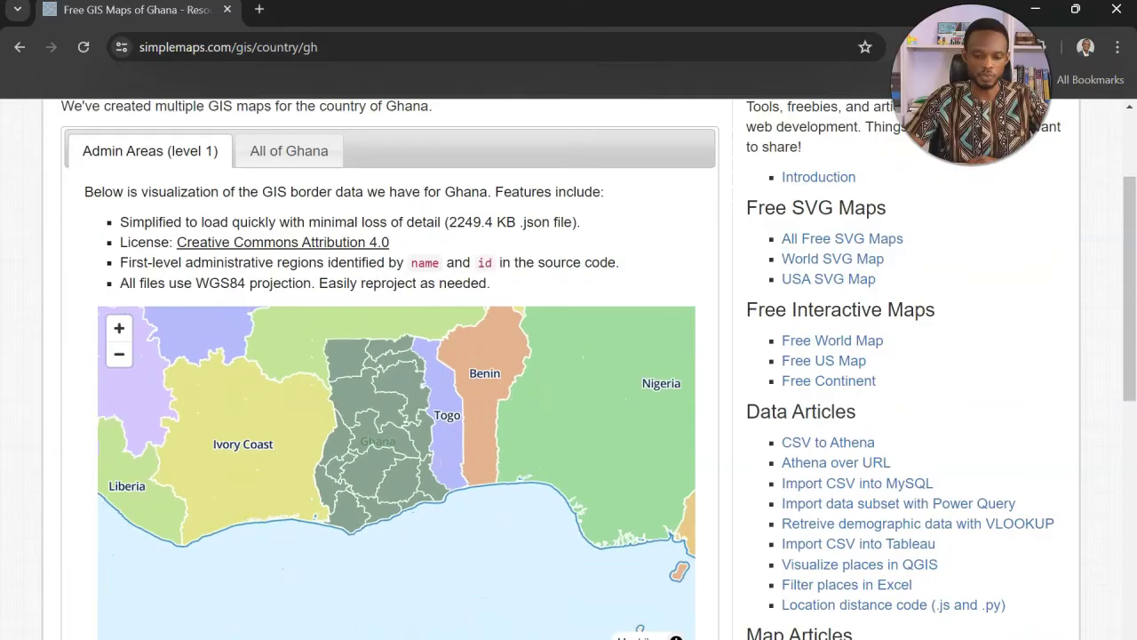
scroll(376, 528, up, 2)
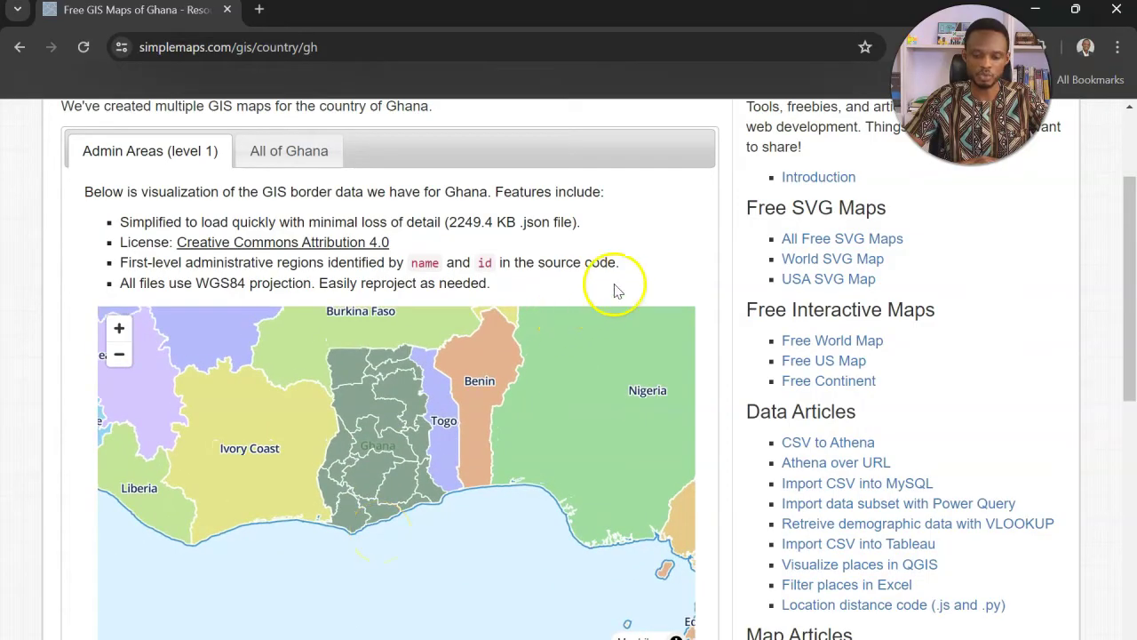
scroll(613, 287, down, 3)
scroll(350, 537, down, 2)
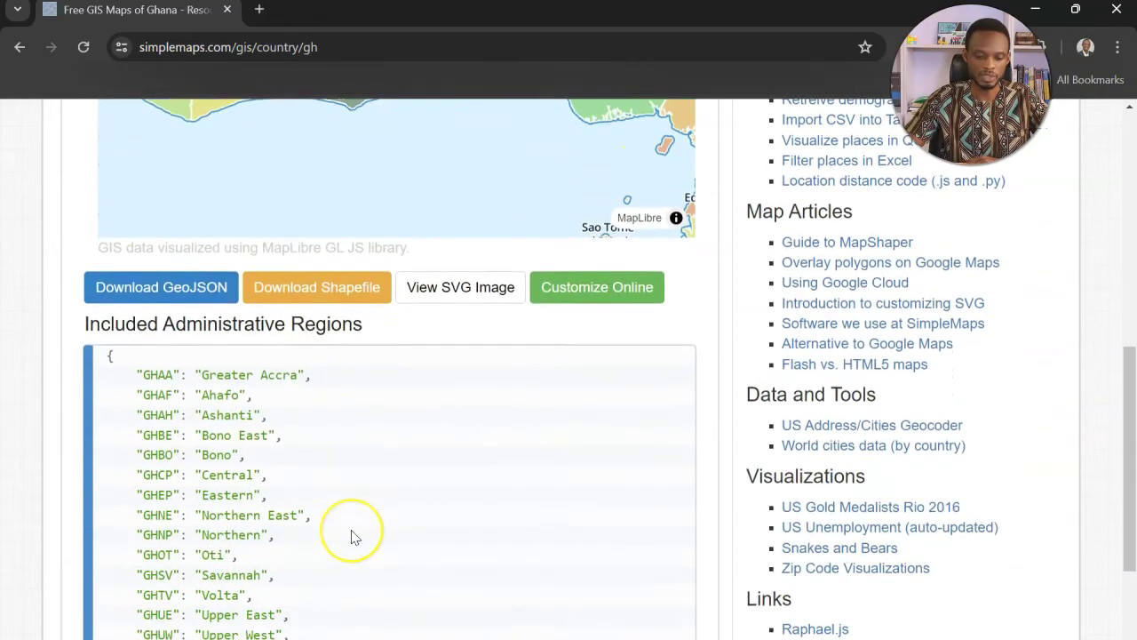
scroll(293, 451, down, 1)
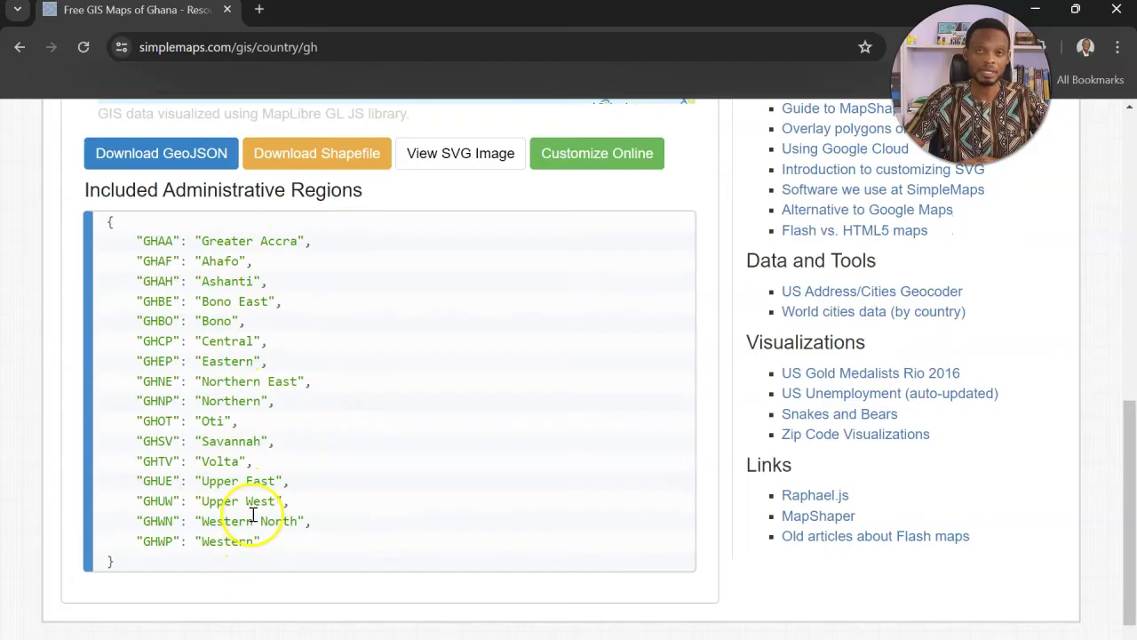
scroll(253, 513, up, 1)
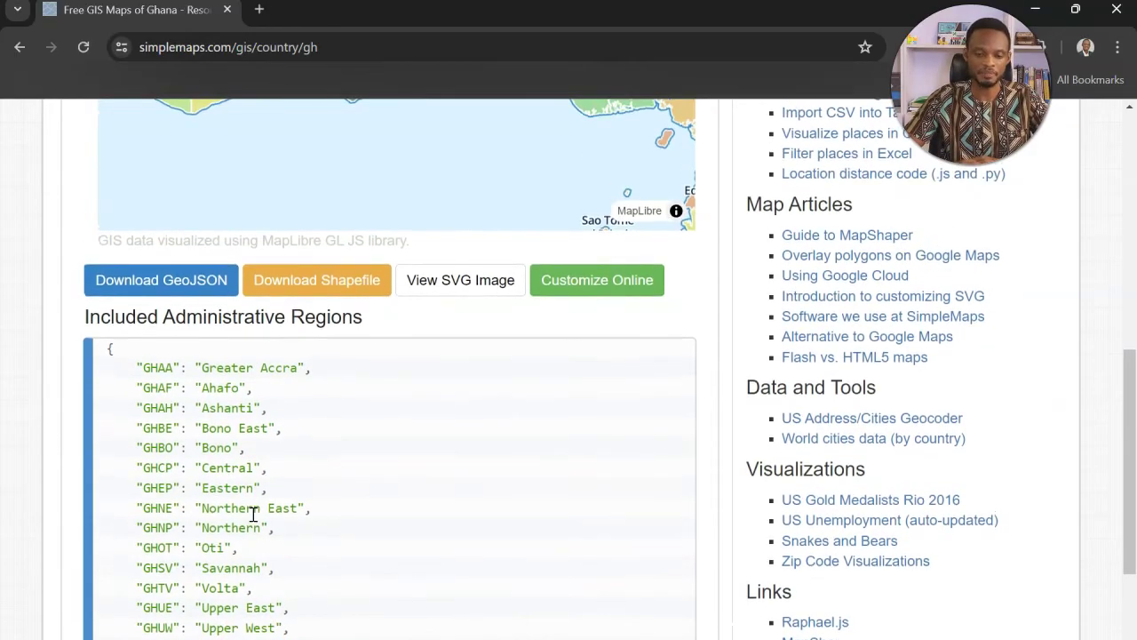
click(317, 295)
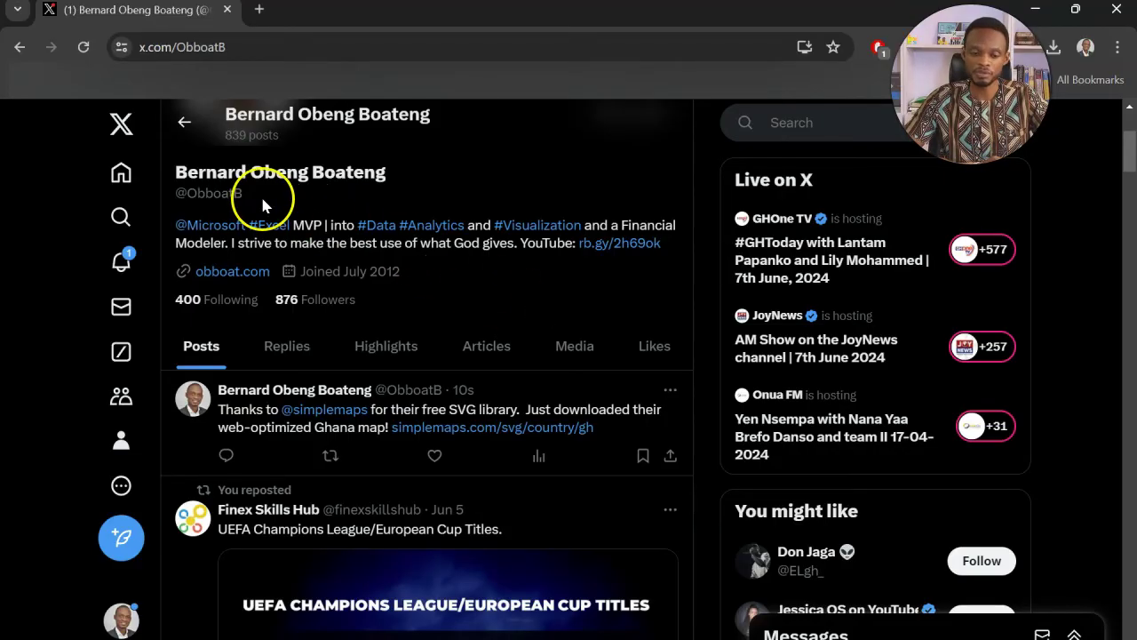
Step: Select the account handle on the X profile and scroll through its posts
drag(262, 200, 178, 197)
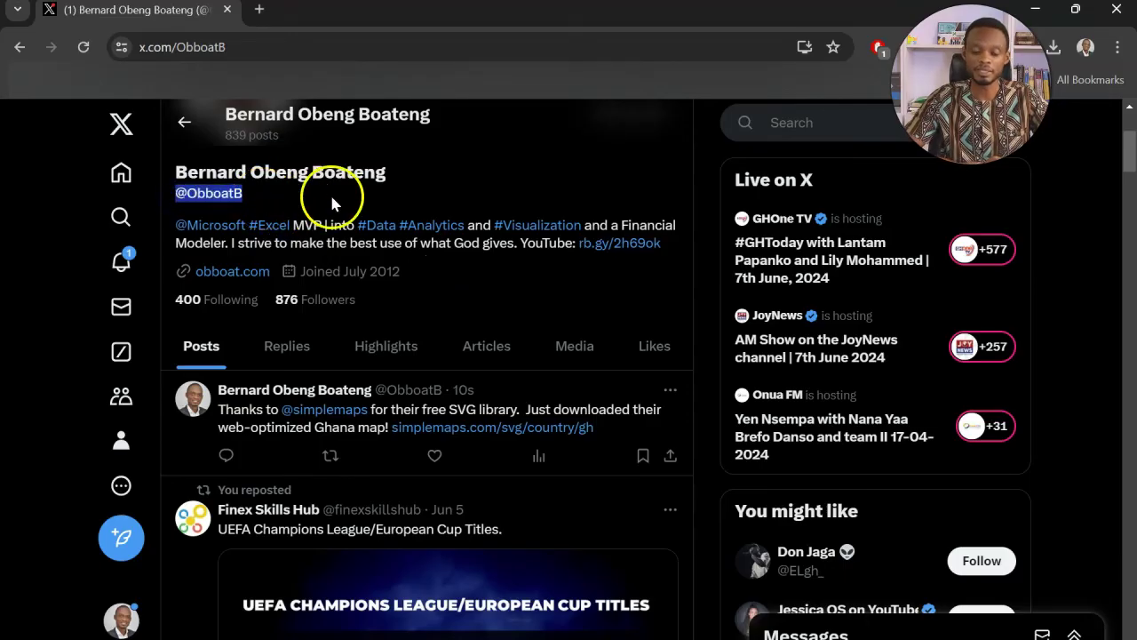
scroll(449, 366, down, 12)
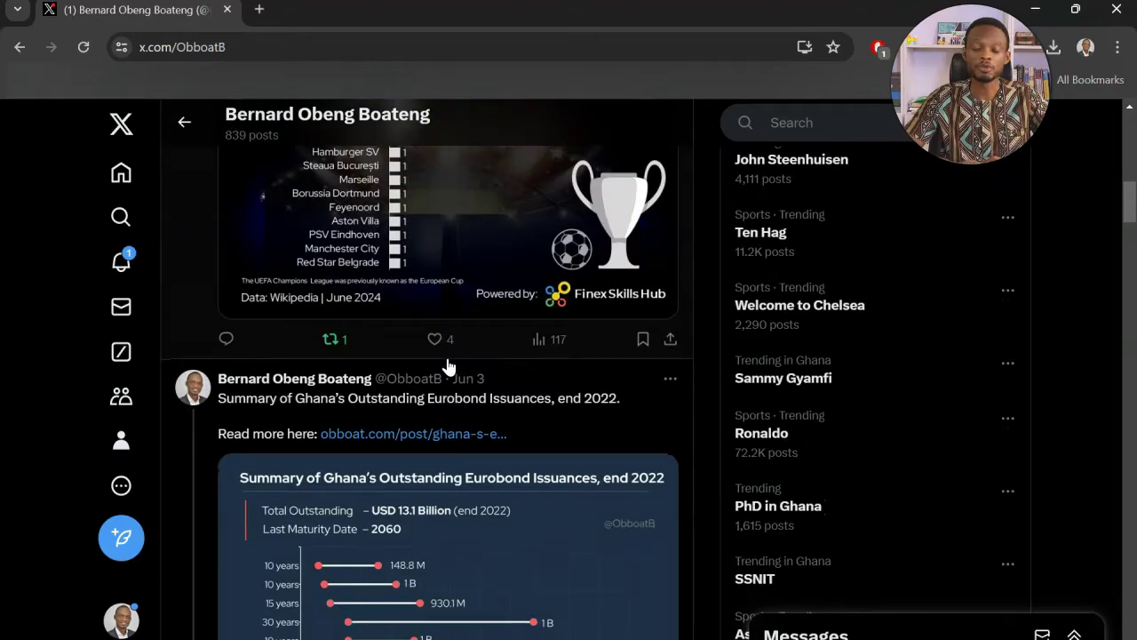
scroll(449, 366, down, 7)
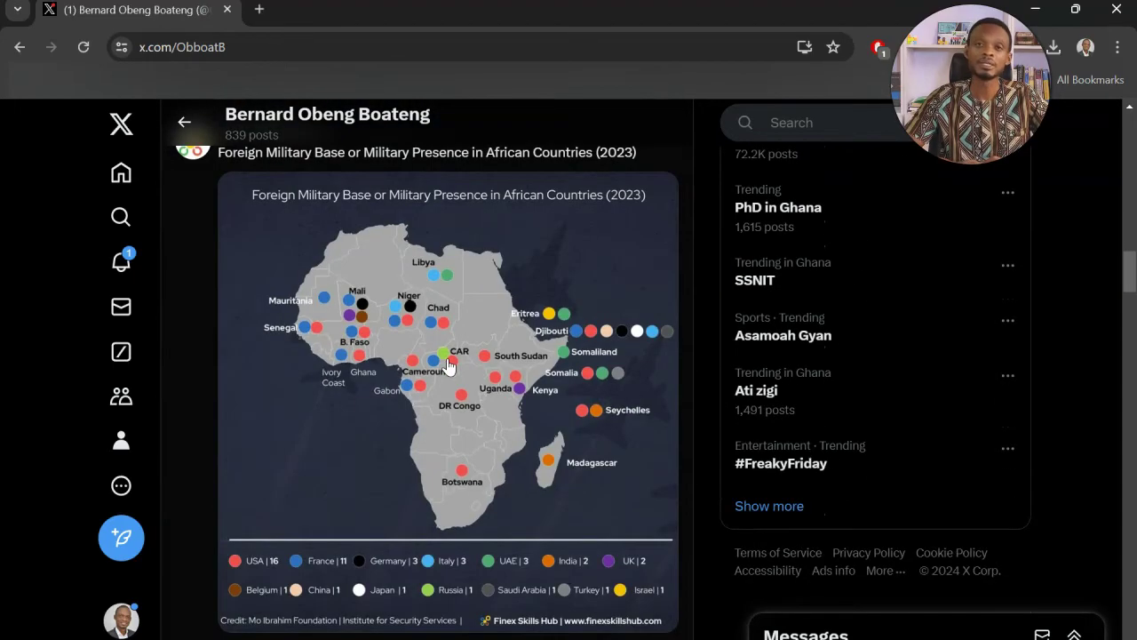
scroll(449, 366, down, 5)
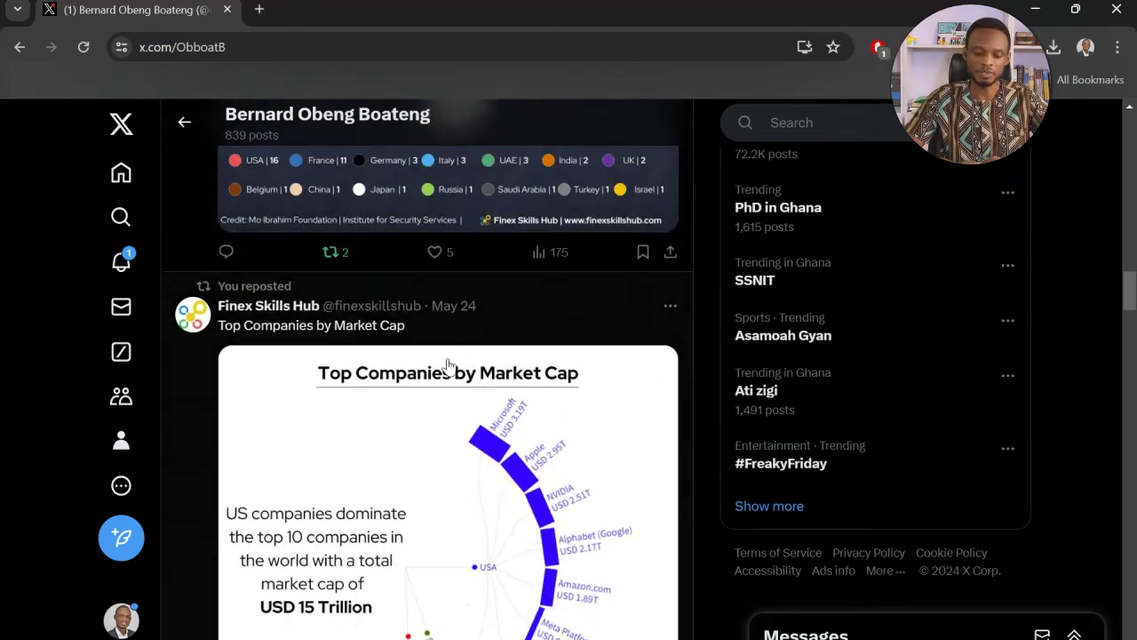
scroll(448, 366, down, 2)
scroll(448, 366, up, 7)
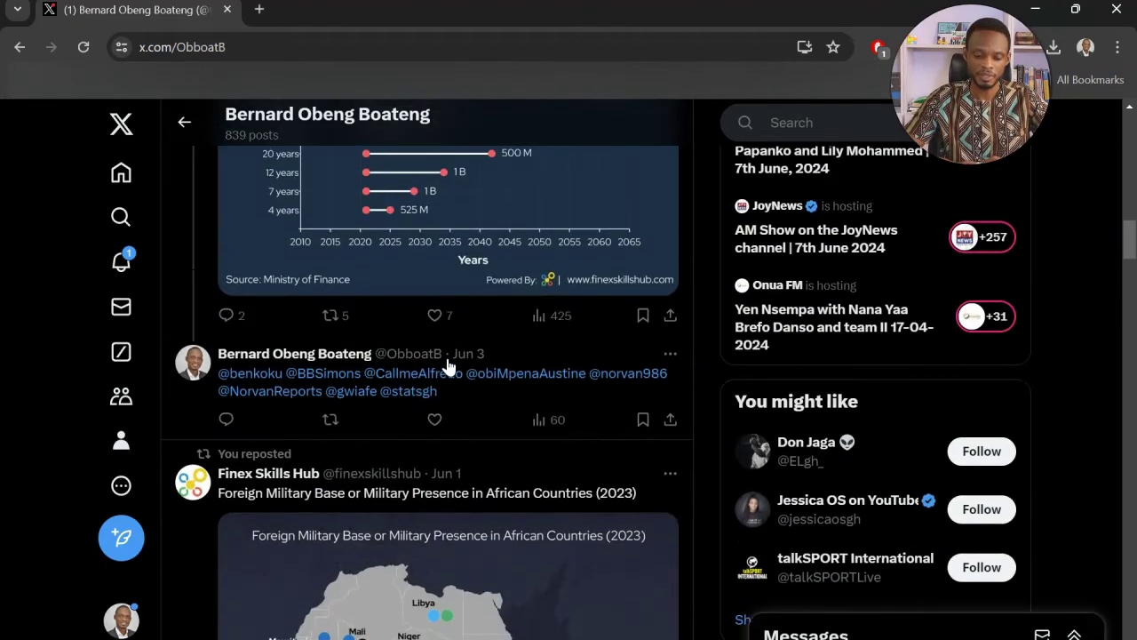
Step: Switch to Power BI, then select gh_shp.zip at the top of the Downloads folder
mouse_move(460, 638)
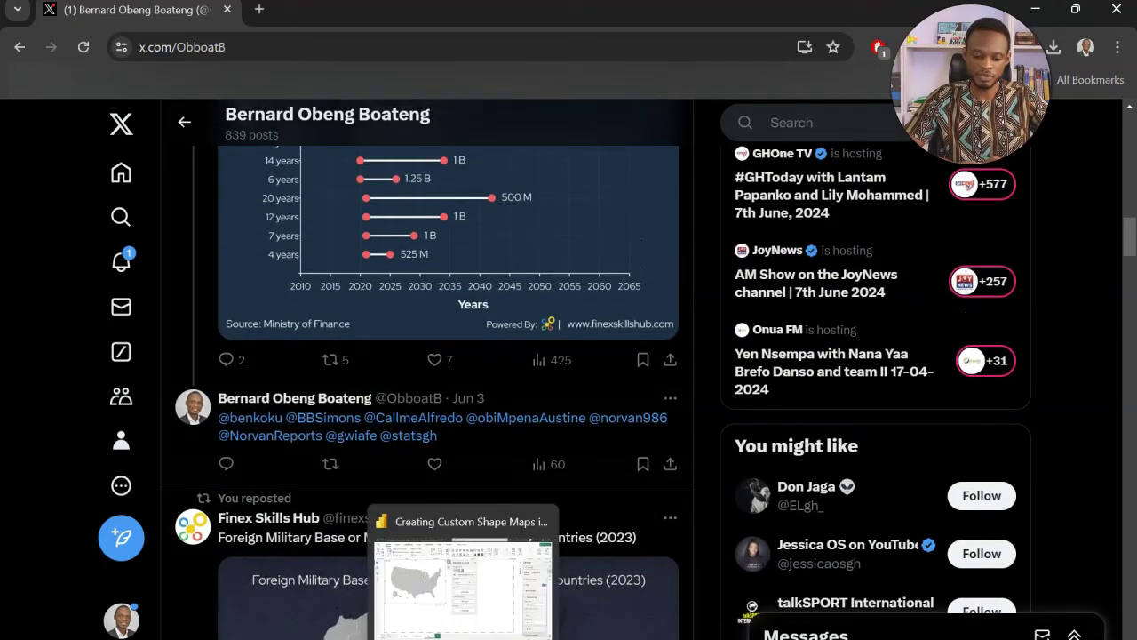
click(460, 578)
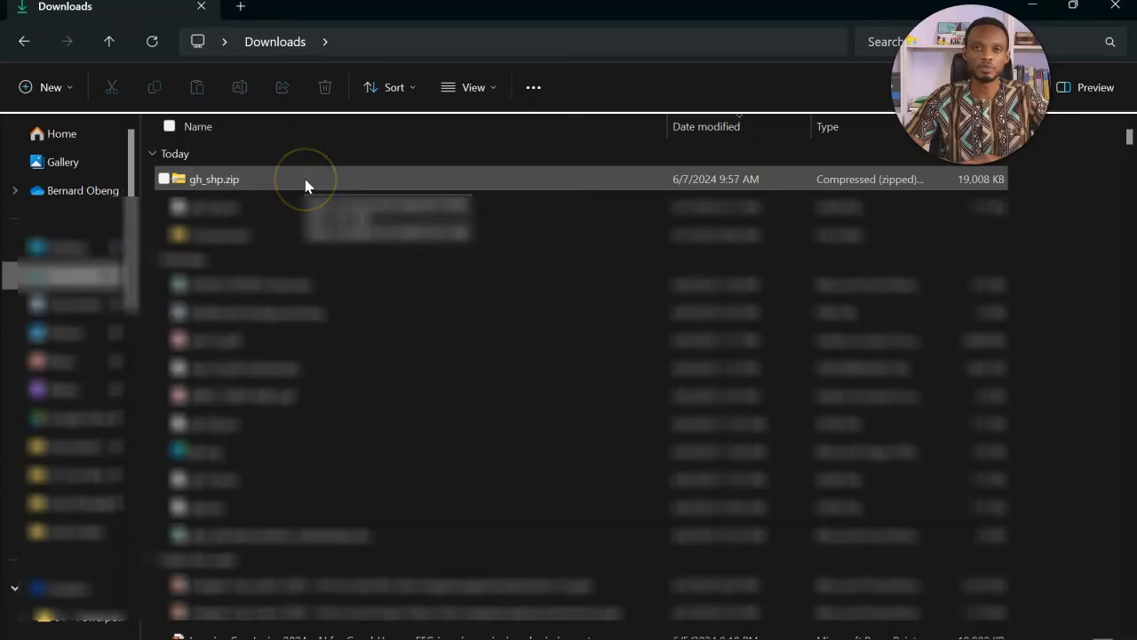
click(267, 184)
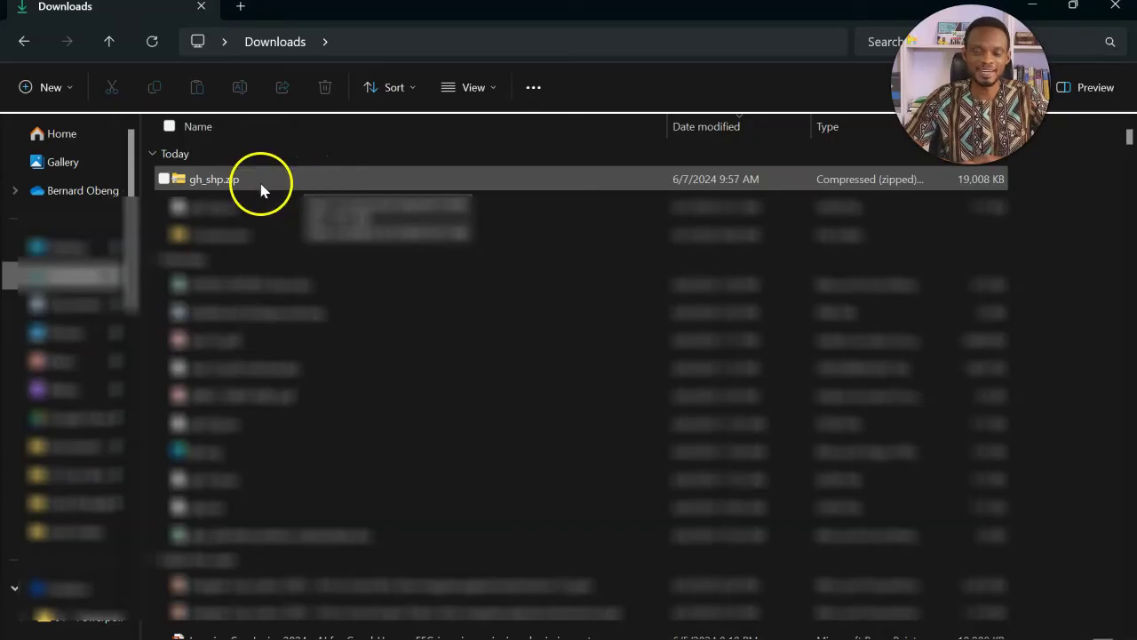
click(259, 184)
click(255, 185)
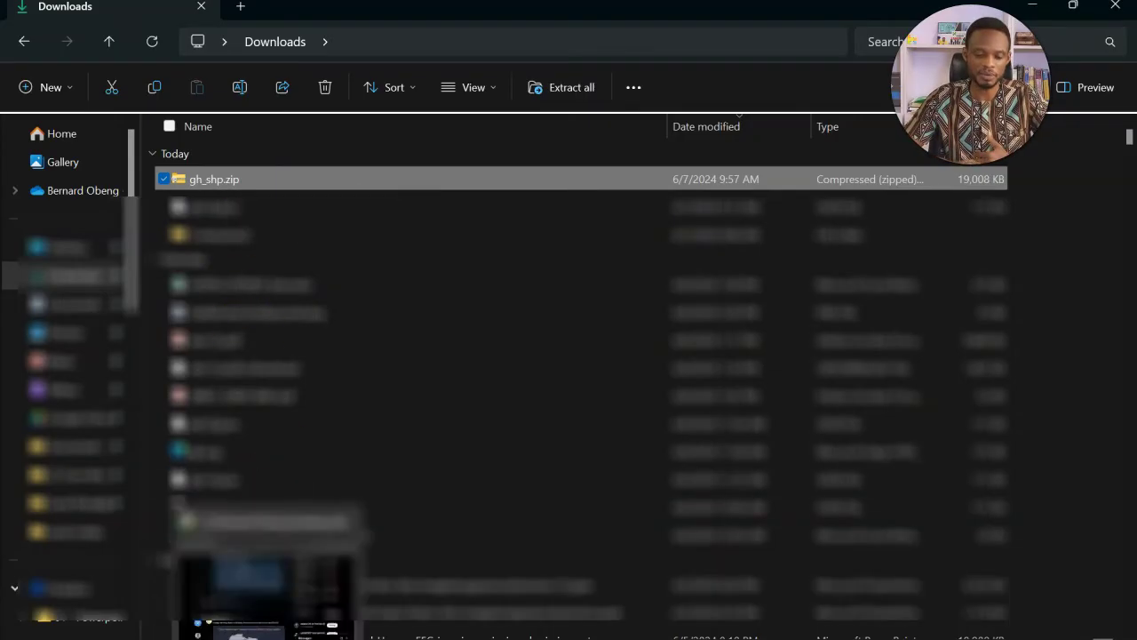
Step: Open mapshaper.org in a new Chrome tab and import the gh_shp_3.zip archive
click(266, 578)
click(262, 9)
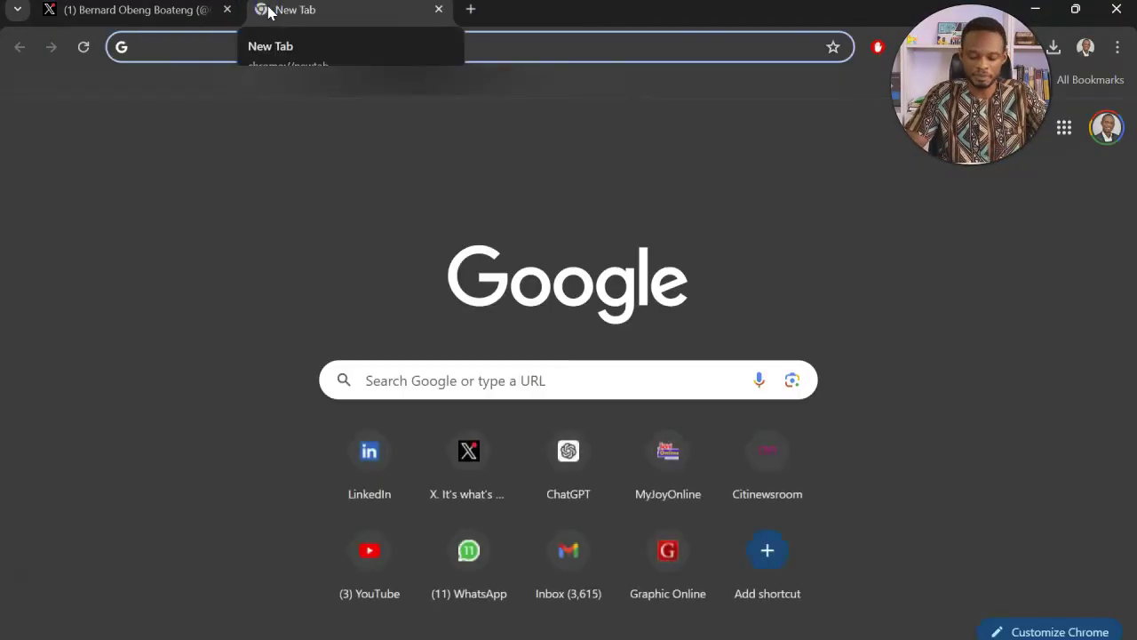
text(mapshaper.org)
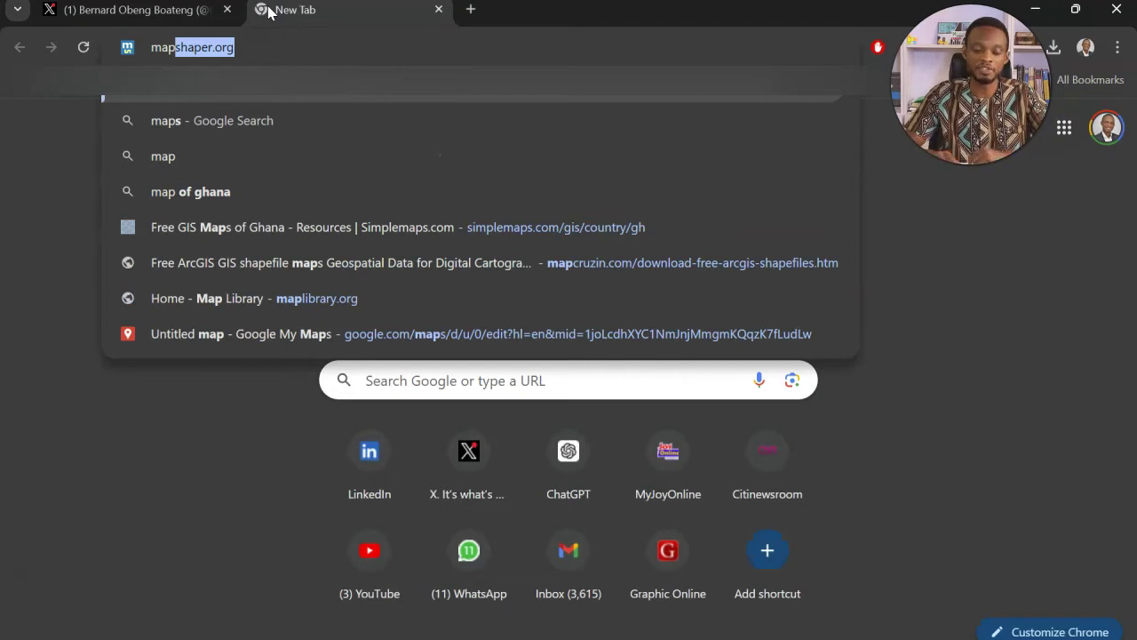
key(Right)
key(Return)
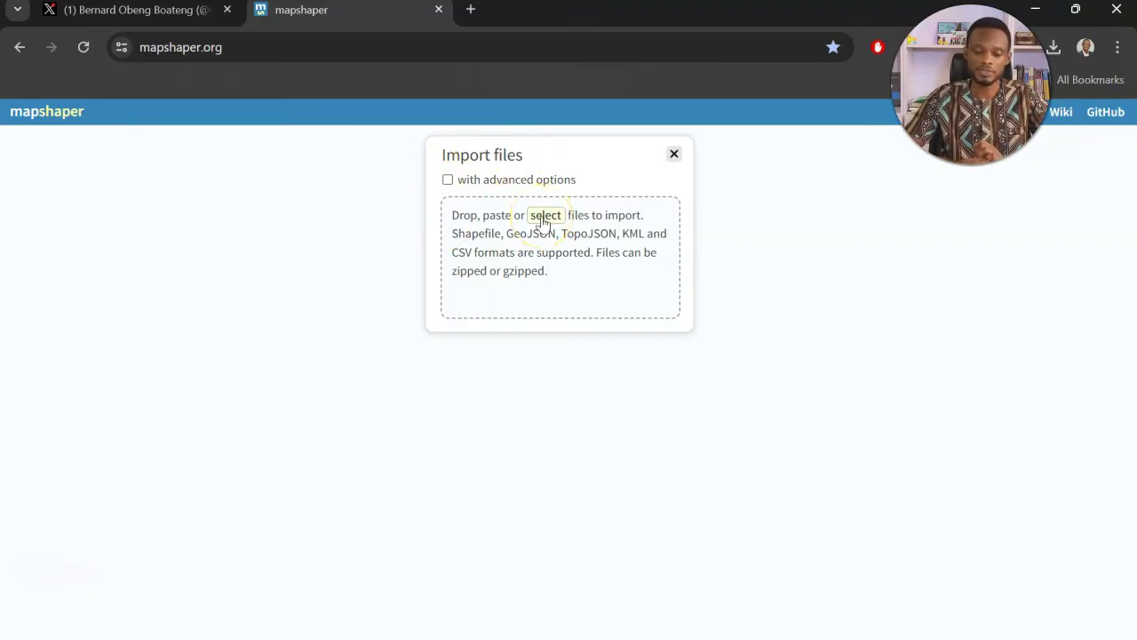
click(544, 219)
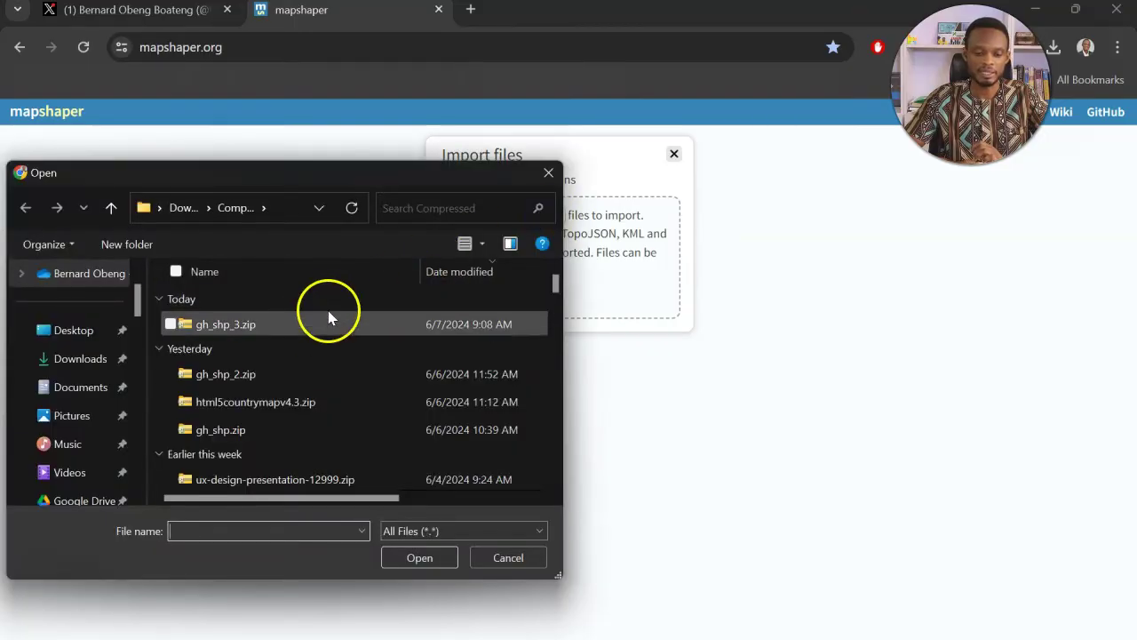
double_click(328, 313)
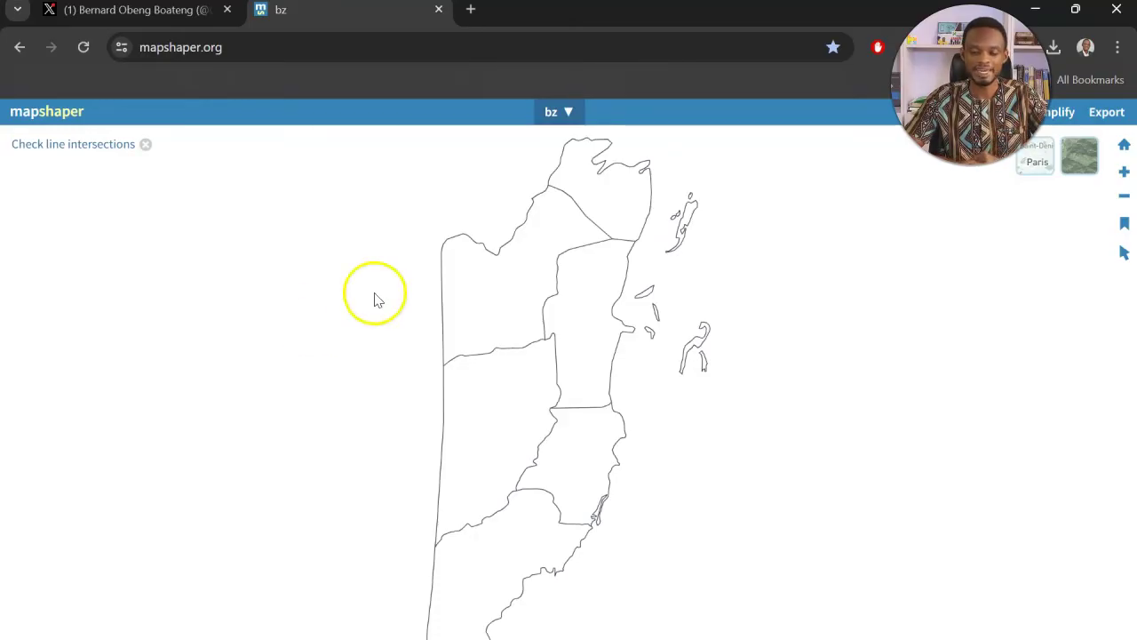
Step: Switch the displayed layer from bz to gh, showing Ghana's 16 region outlines
click(566, 112)
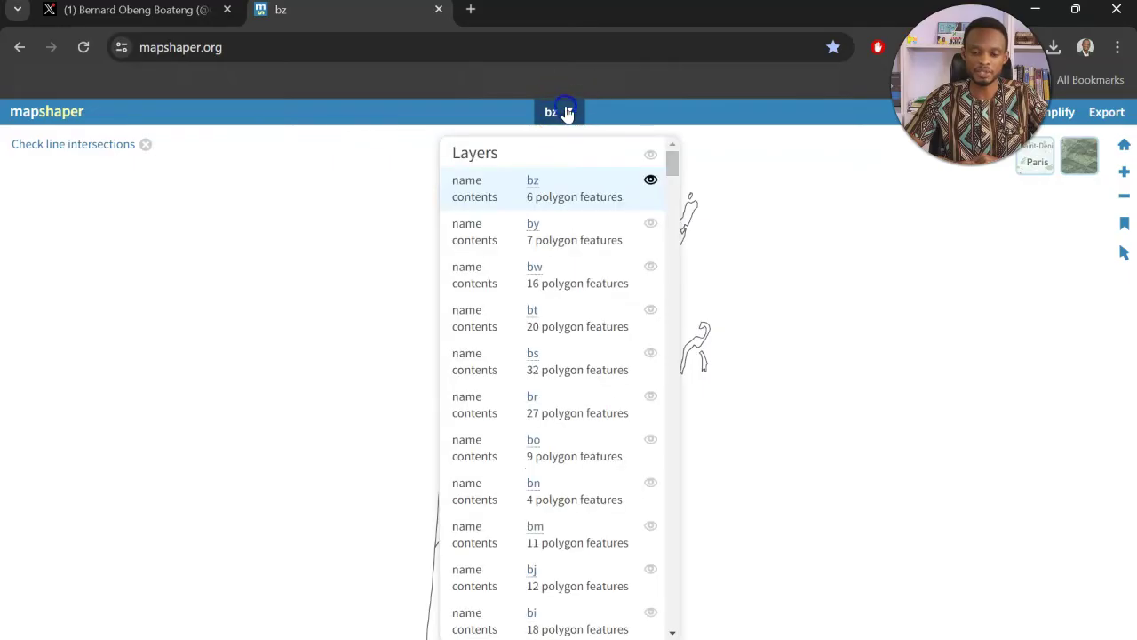
scroll(557, 331, down, 5)
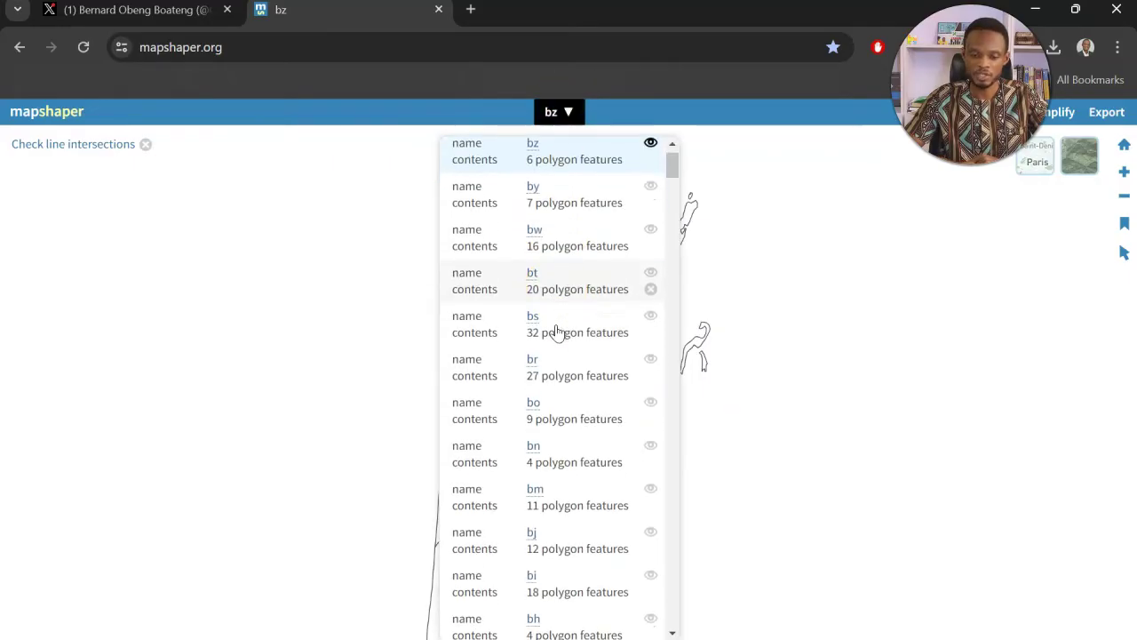
scroll(557, 331, down, 5)
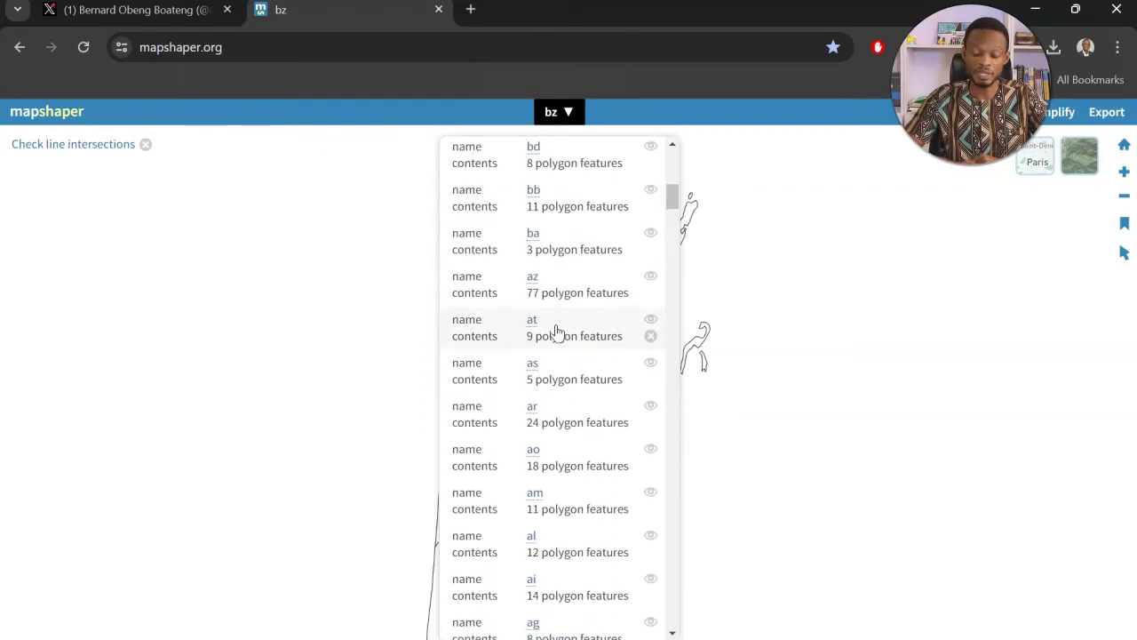
scroll(557, 330, down, 5)
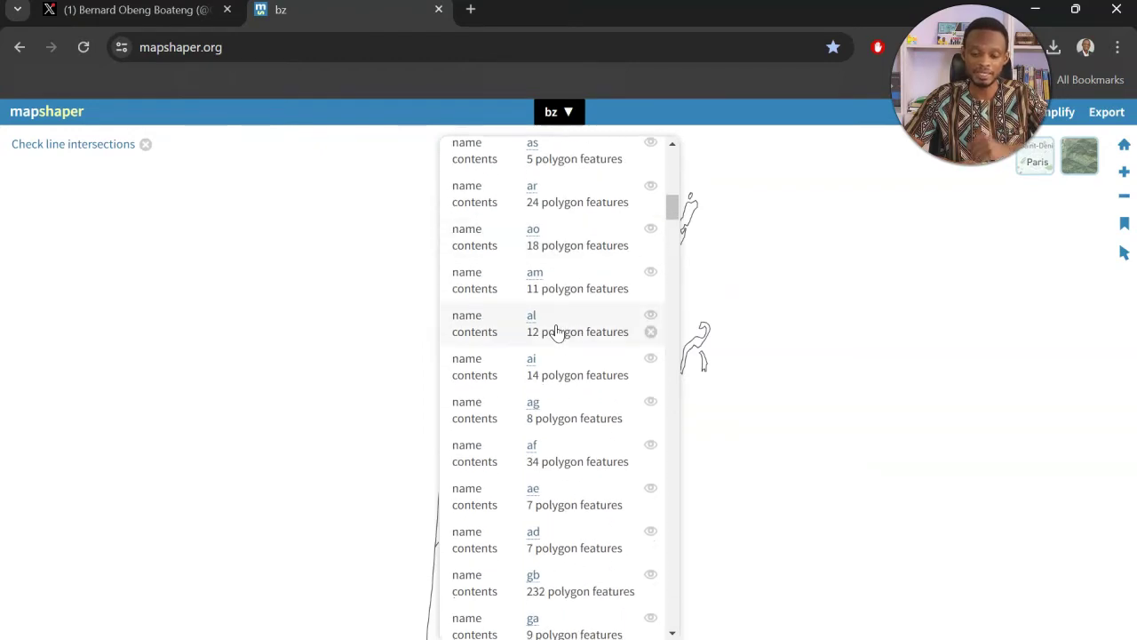
scroll(557, 330, down, 3)
scroll(557, 331, down, 10)
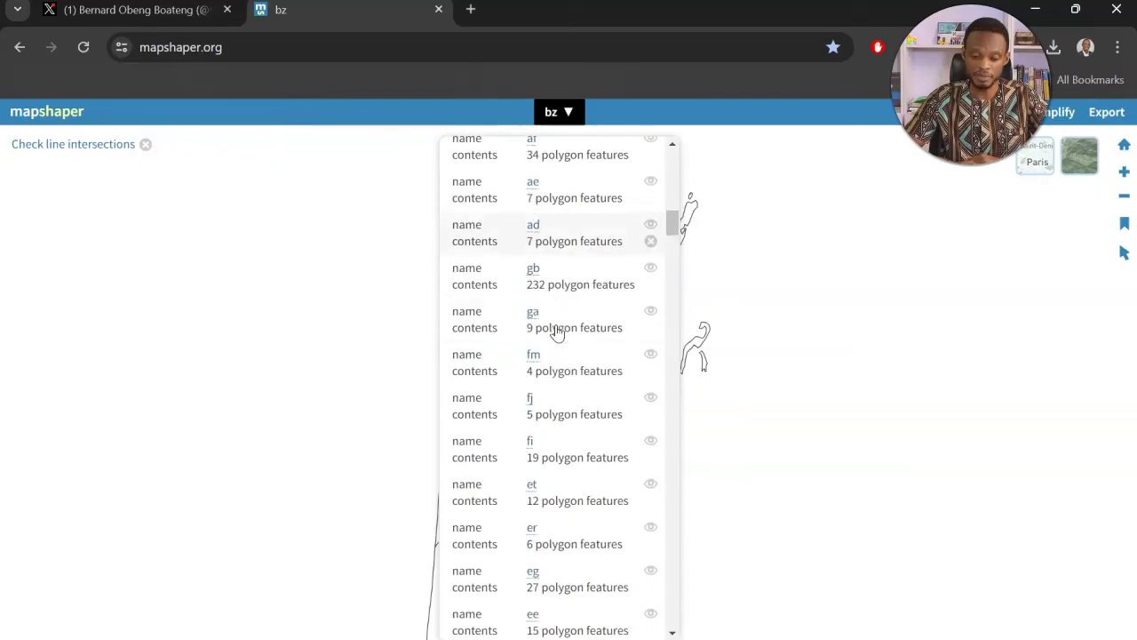
scroll(557, 331, down, 10)
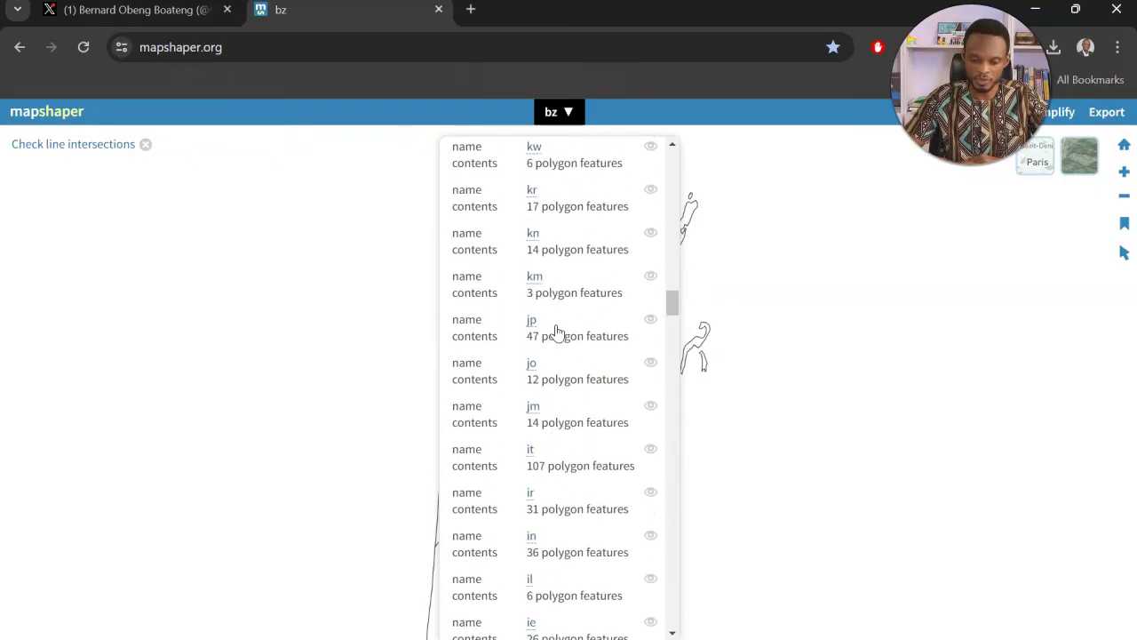
scroll(557, 330, up, 3)
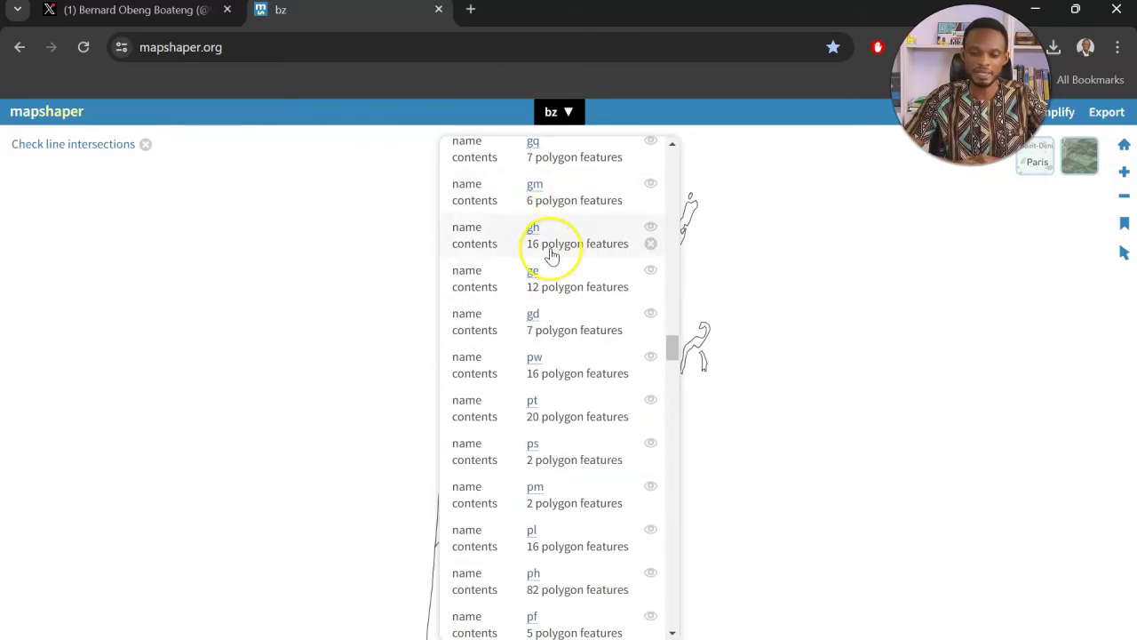
click(544, 251)
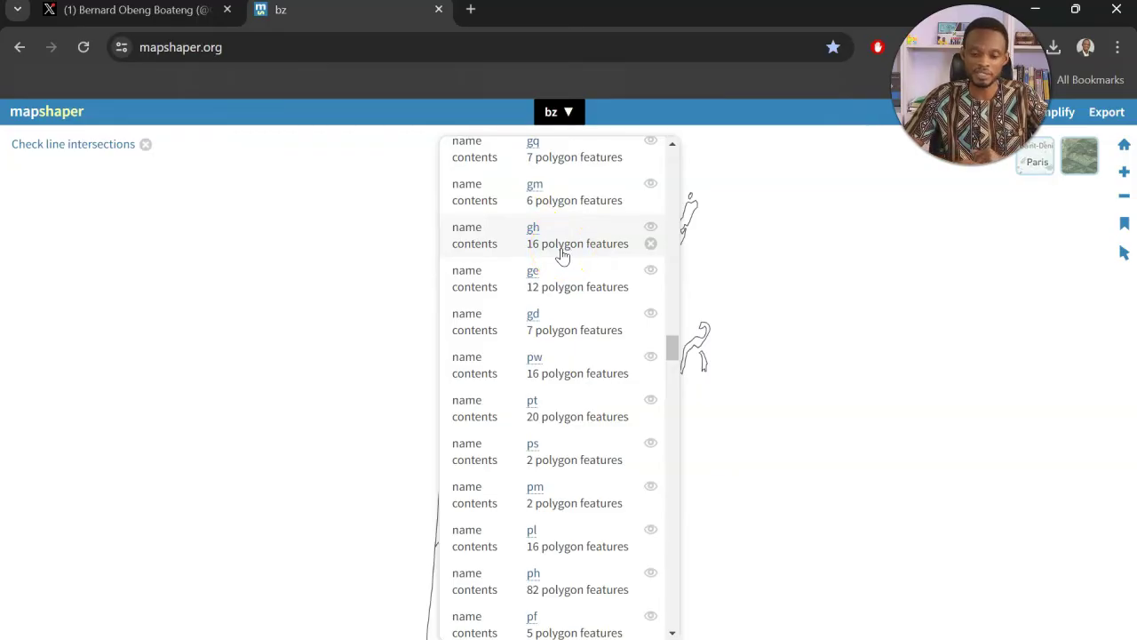
click(563, 249)
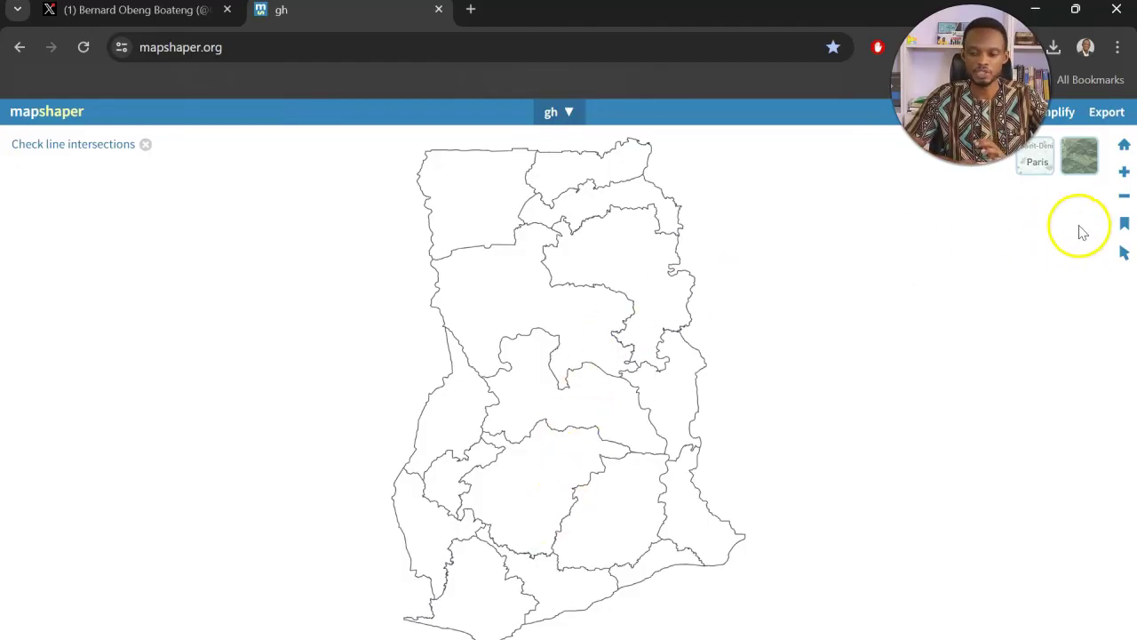
Step: Inspect the Upper West, Upper East and Northern East region attributes with inspect features
mouse_move(1124, 254)
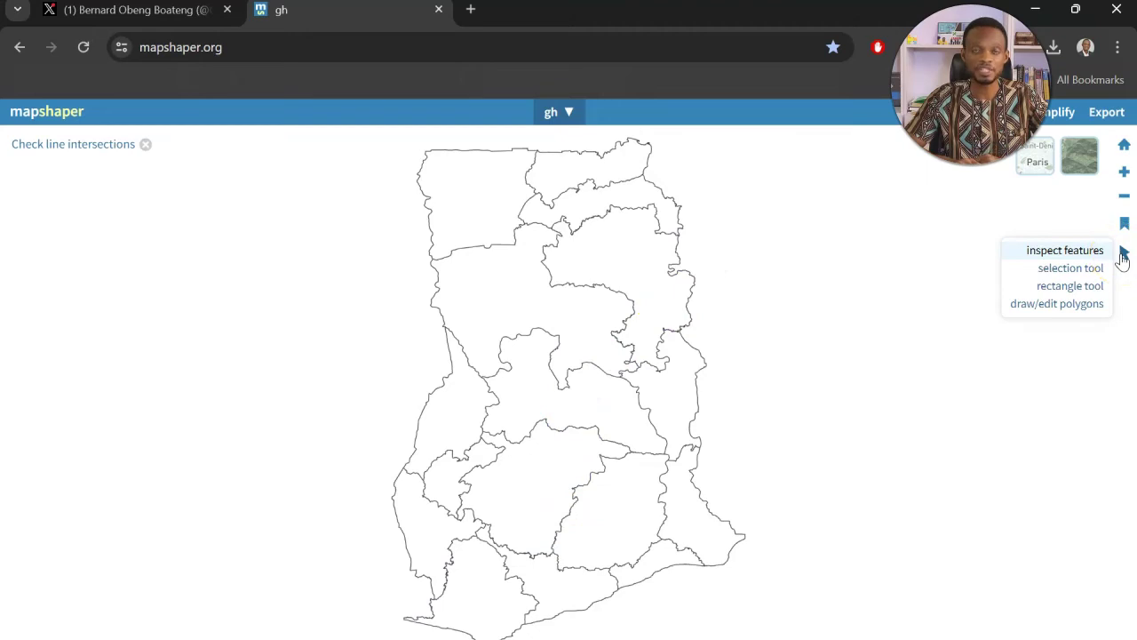
click(1124, 254)
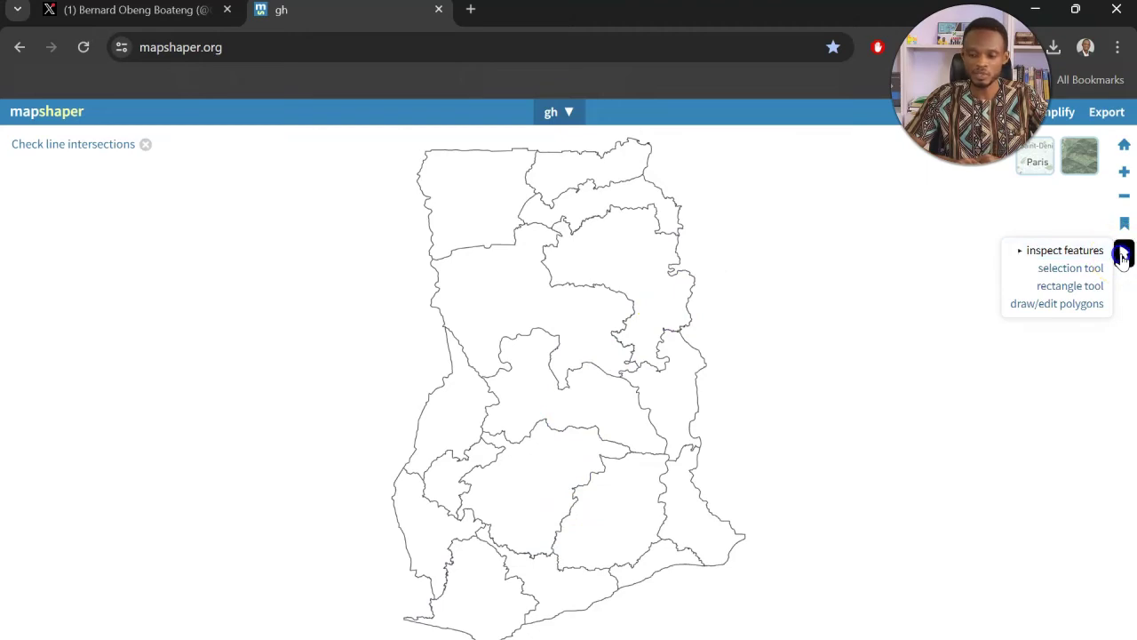
mouse_move(507, 207)
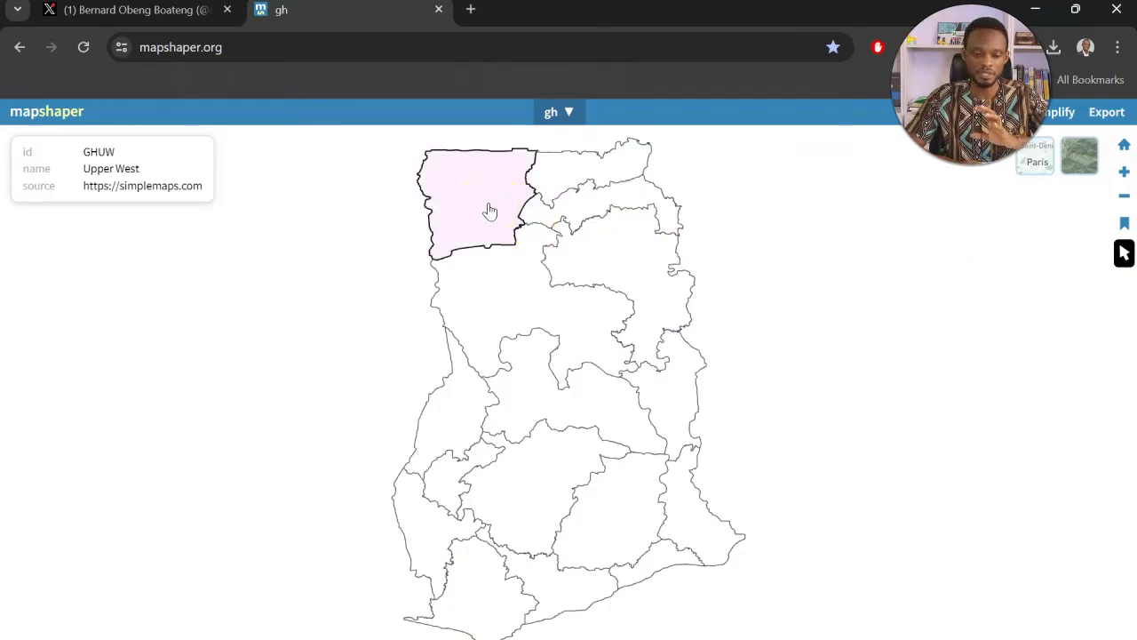
click(489, 211)
click(569, 172)
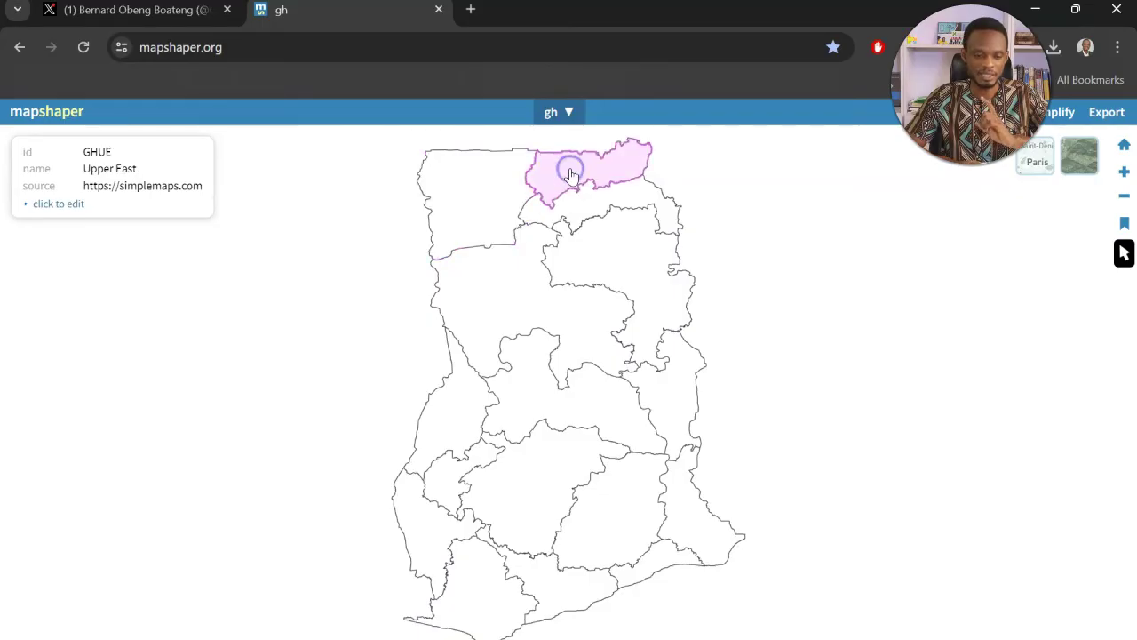
click(580, 196)
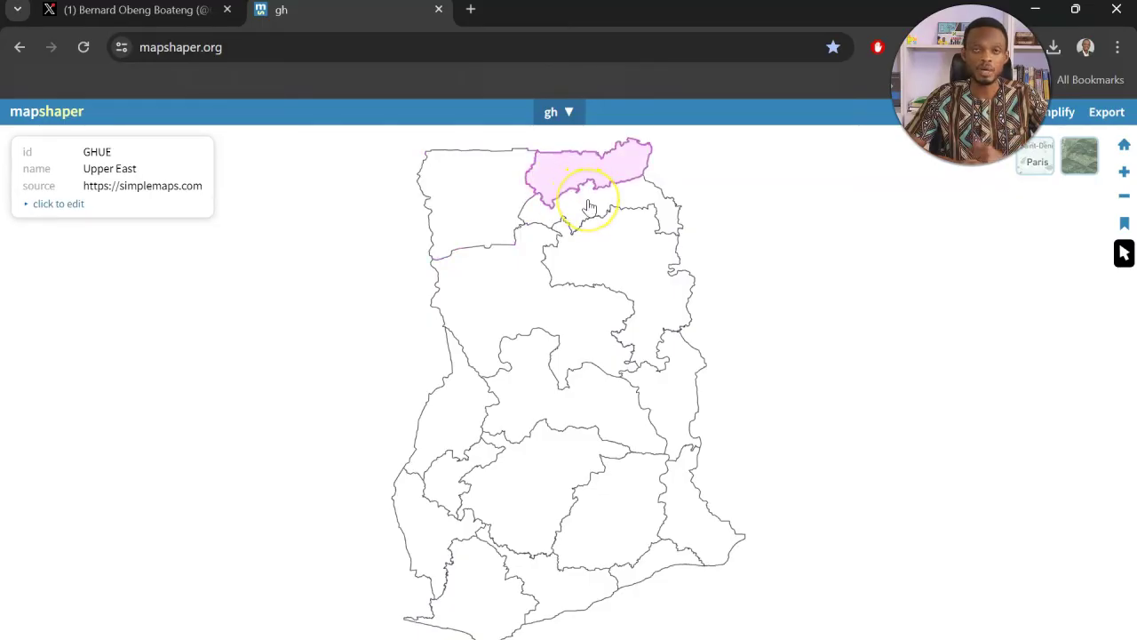
click(581, 200)
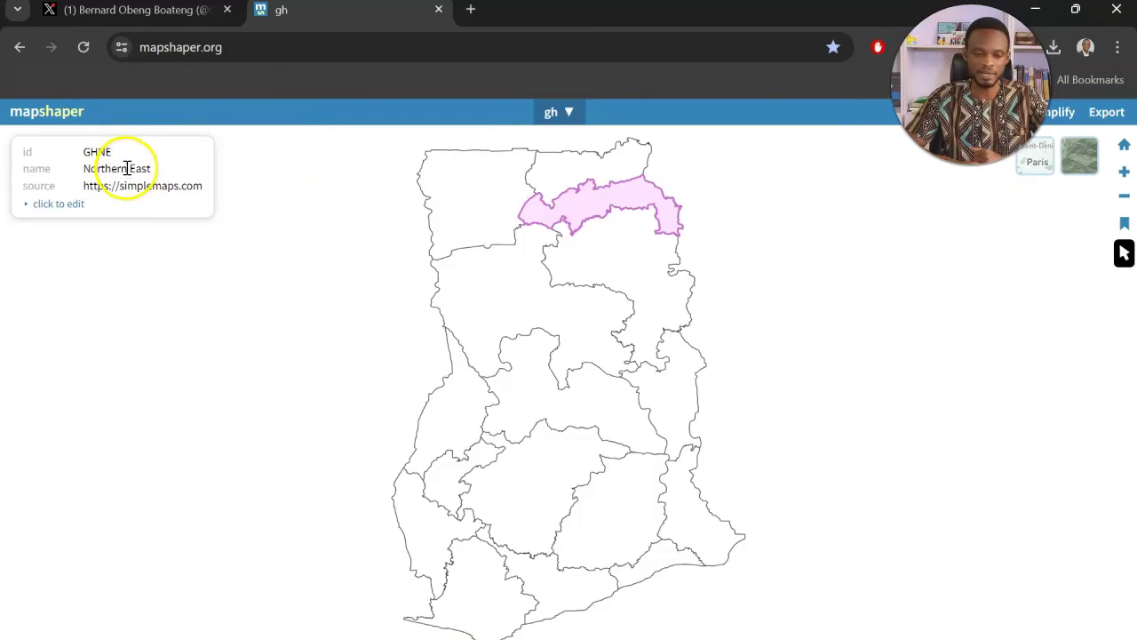
Step: Rename the Northern East region to North East and deselect it
click(75, 205)
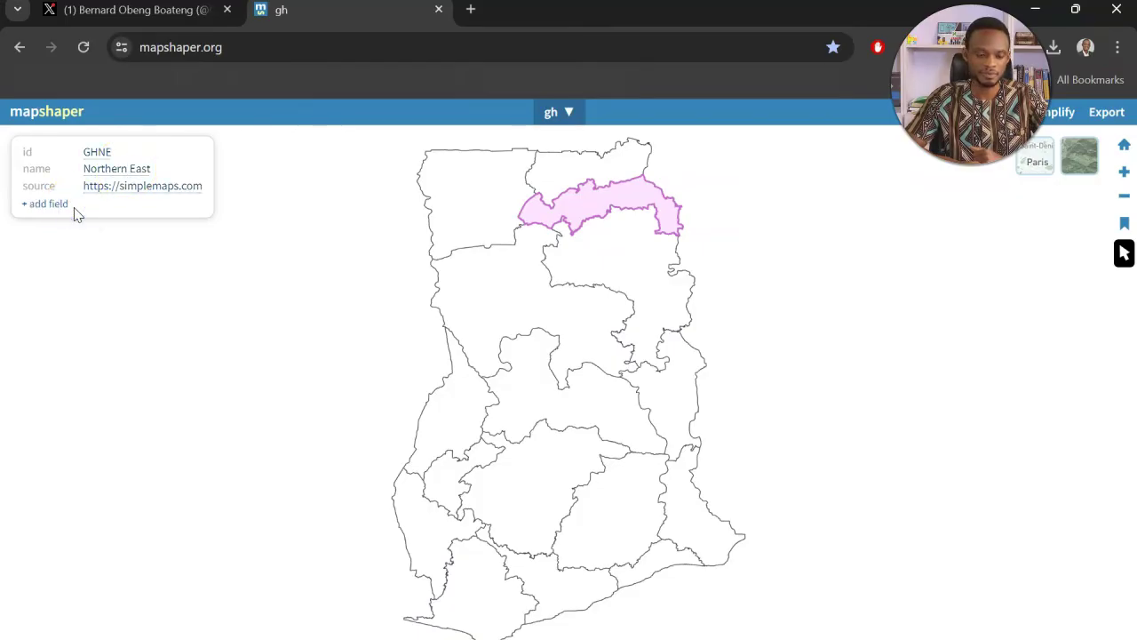
click(157, 167)
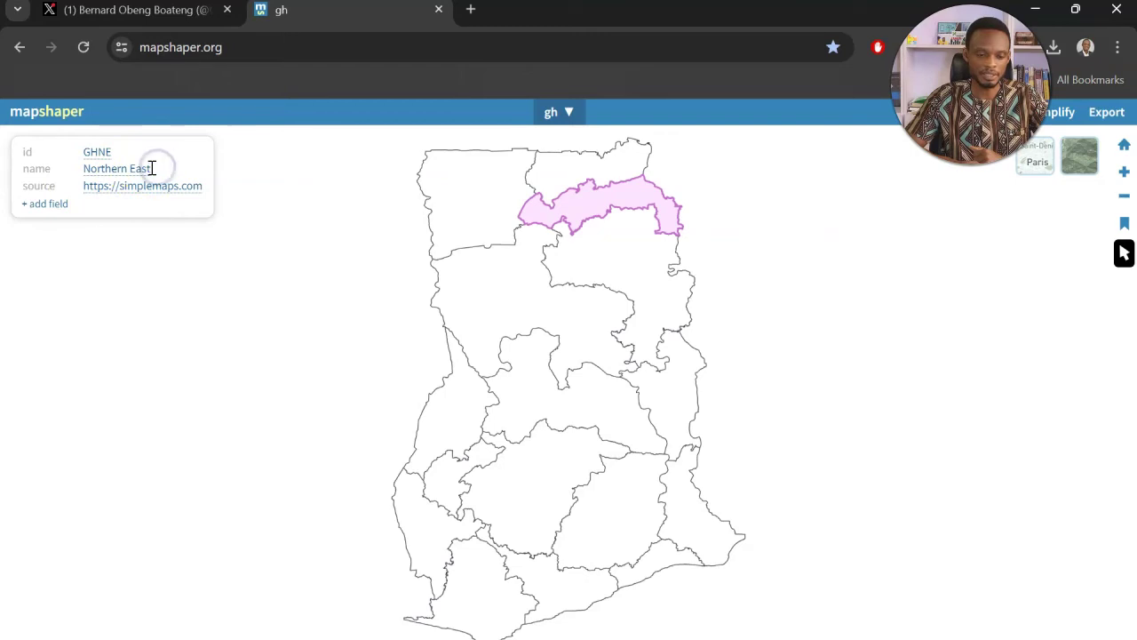
click(148, 168)
click(140, 167)
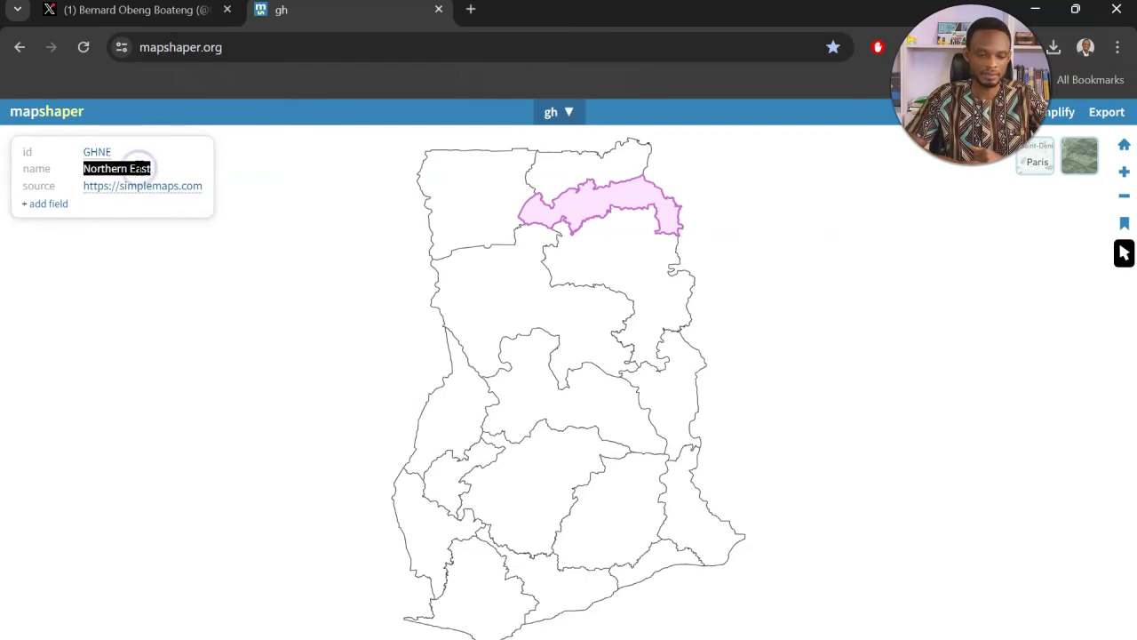
click(127, 167)
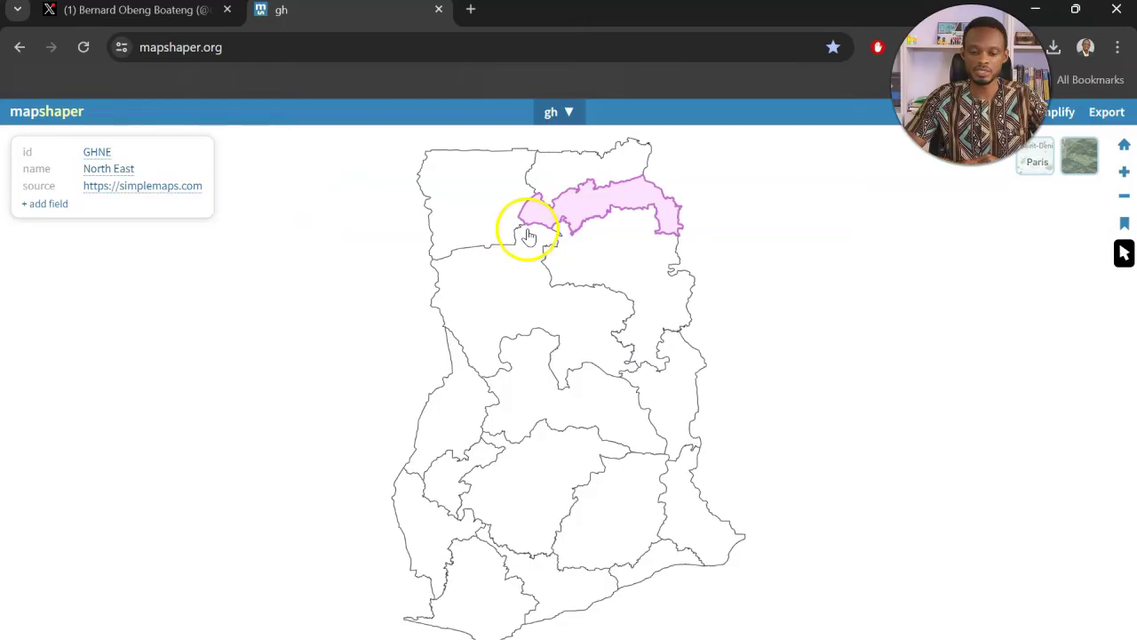
click(800, 245)
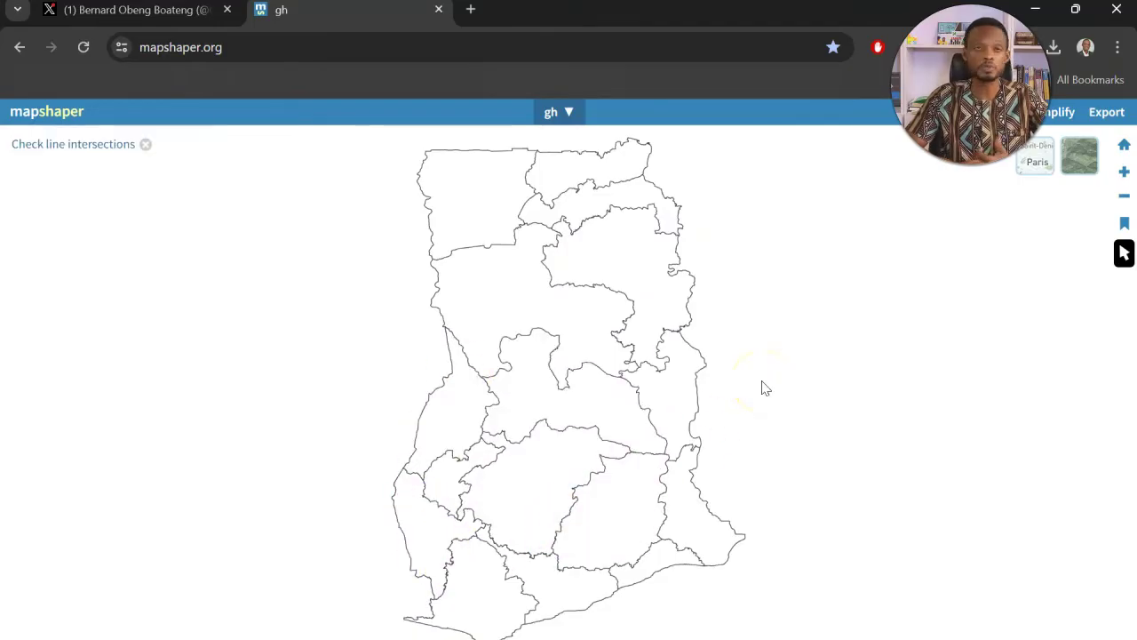
Step: Export only the gh layer as TopoJSON and confirm the 117 KB download
click(1110, 114)
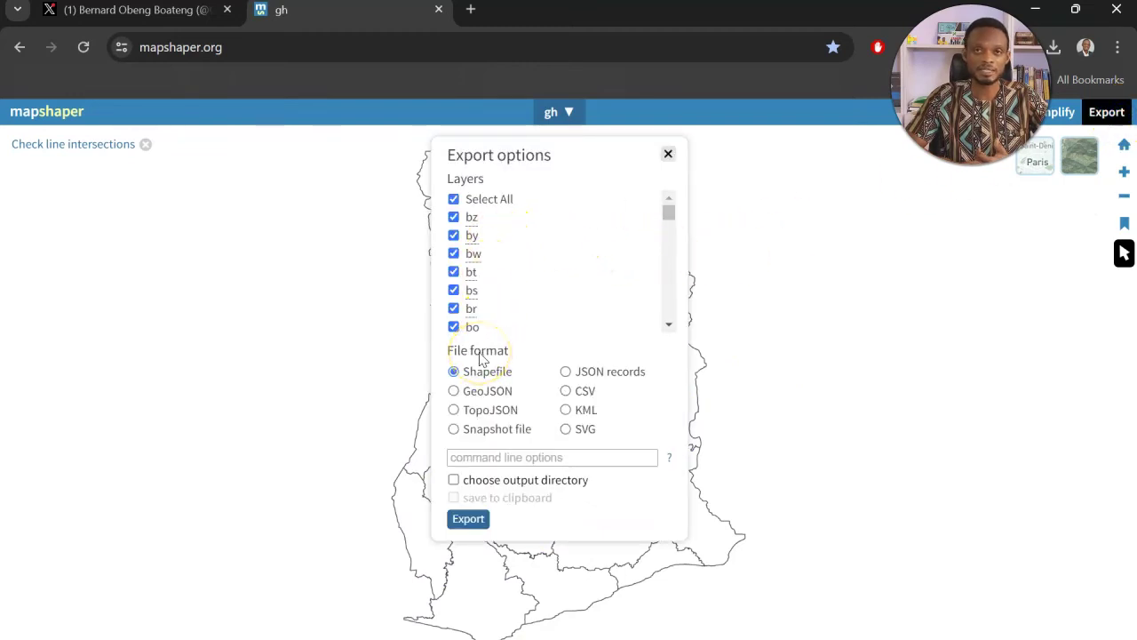
click(467, 410)
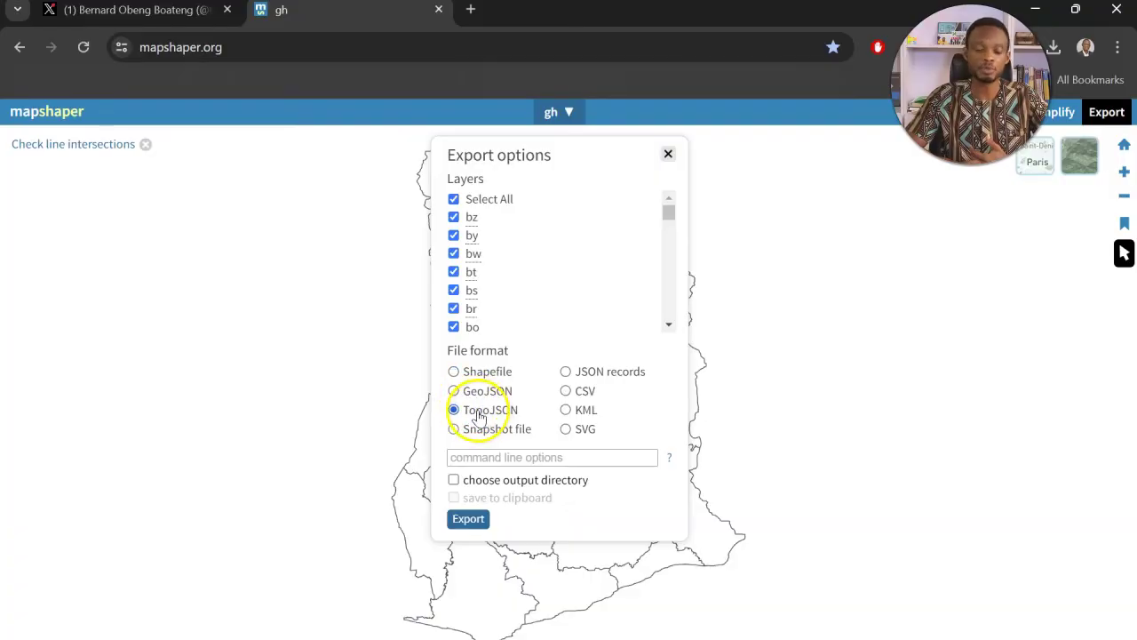
click(498, 199)
drag(670, 223, 673, 277)
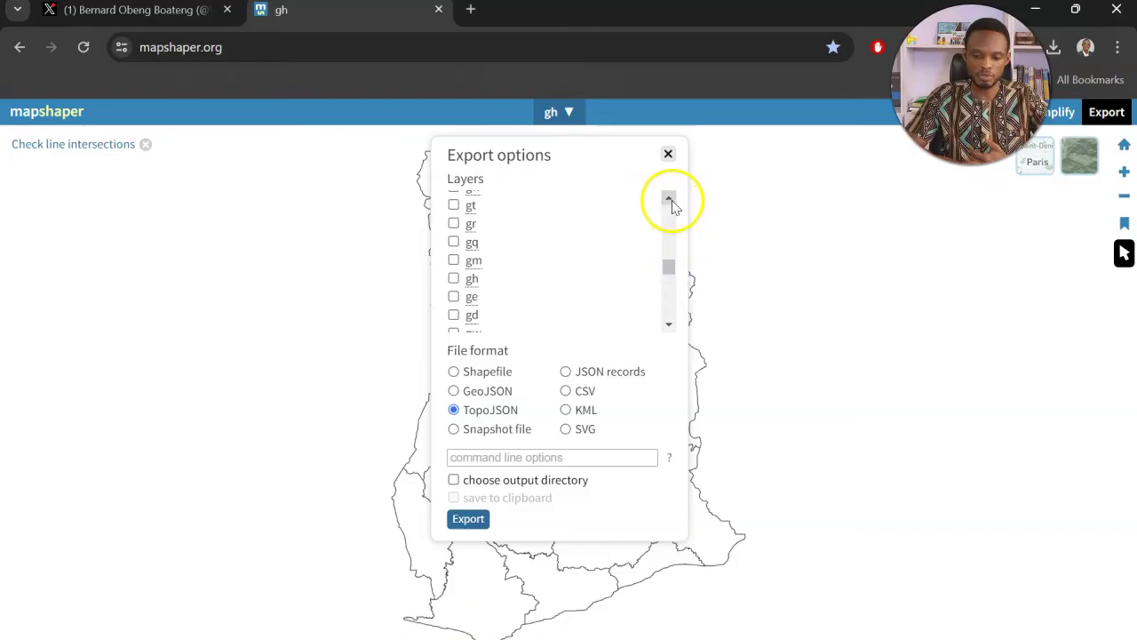
click(453, 279)
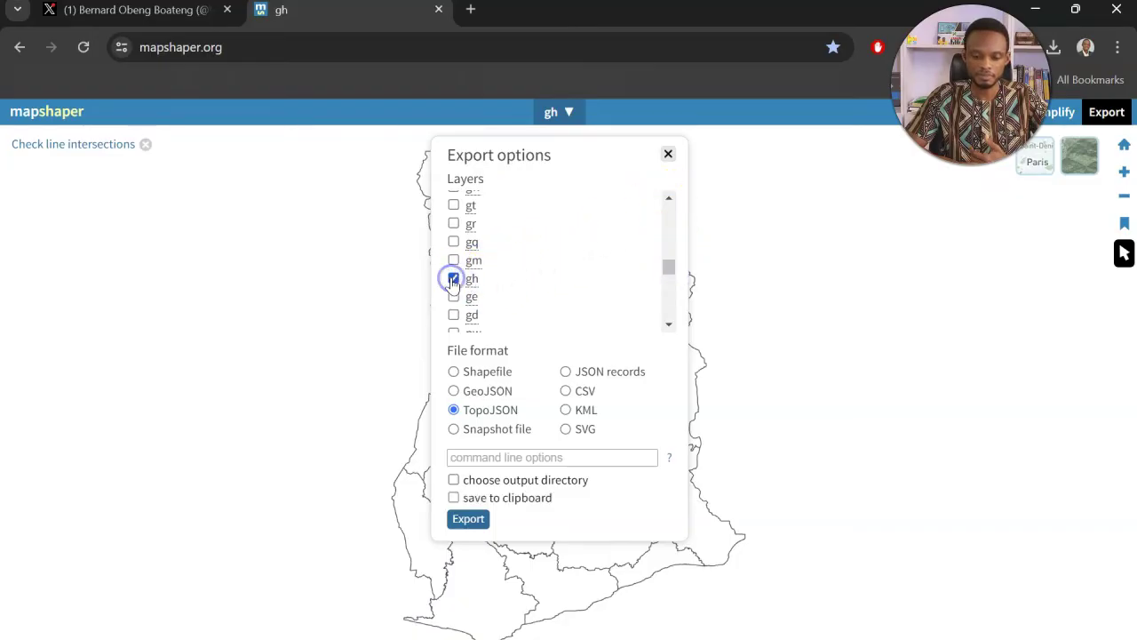
click(477, 522)
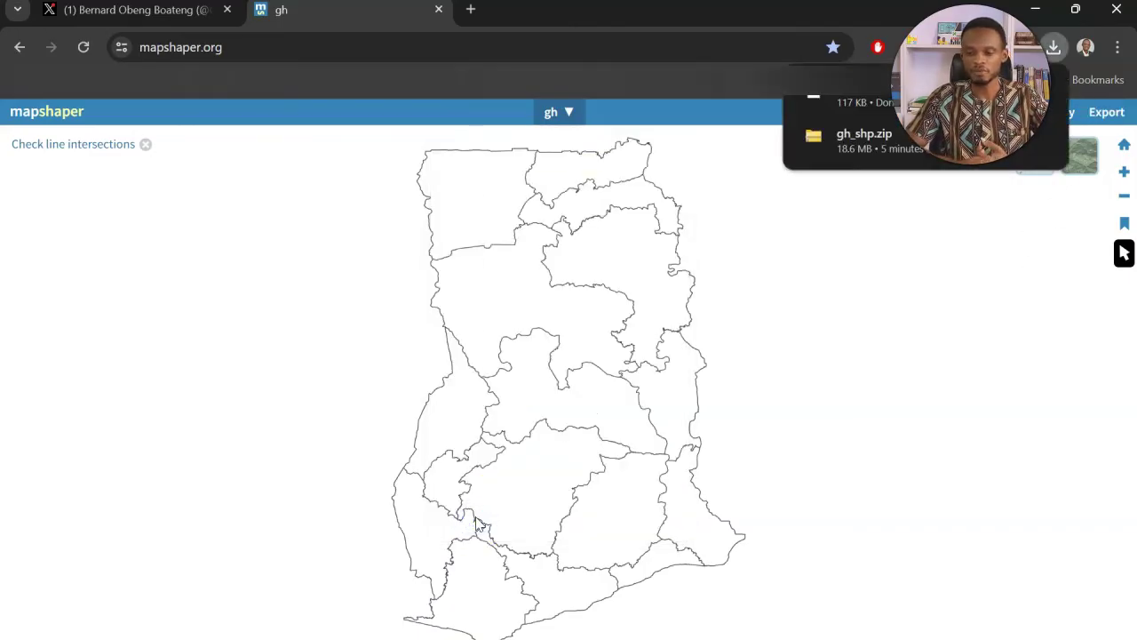
click(862, 100)
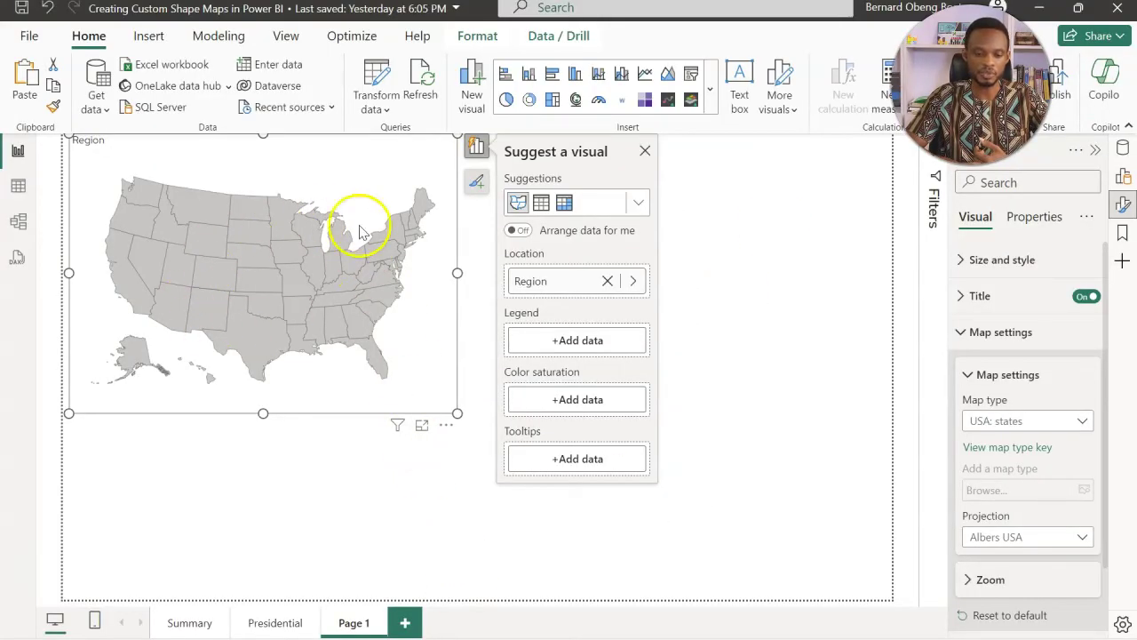
Step: Set the shape map's type to Custom map using gh (4).json from Downloads
mouse_move(304, 349)
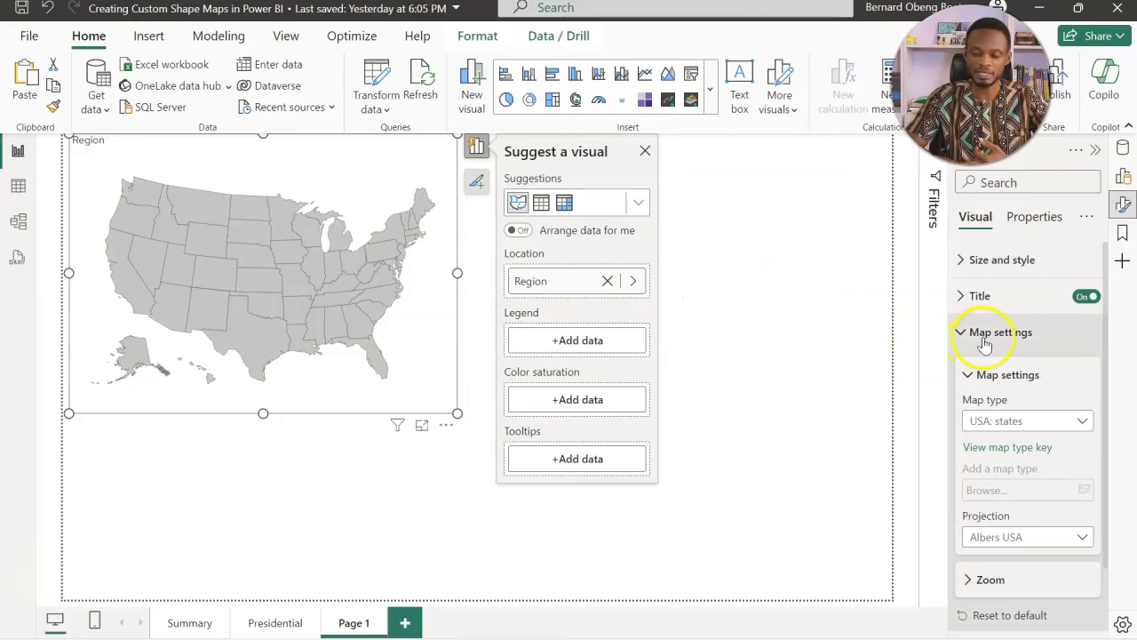
click(1082, 421)
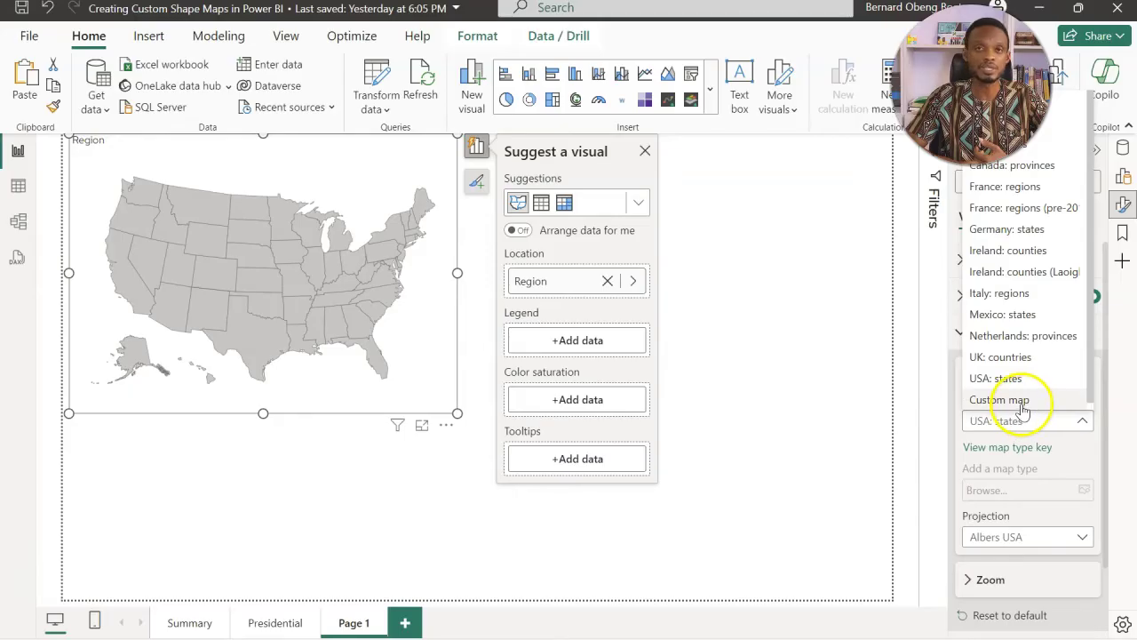
click(1023, 401)
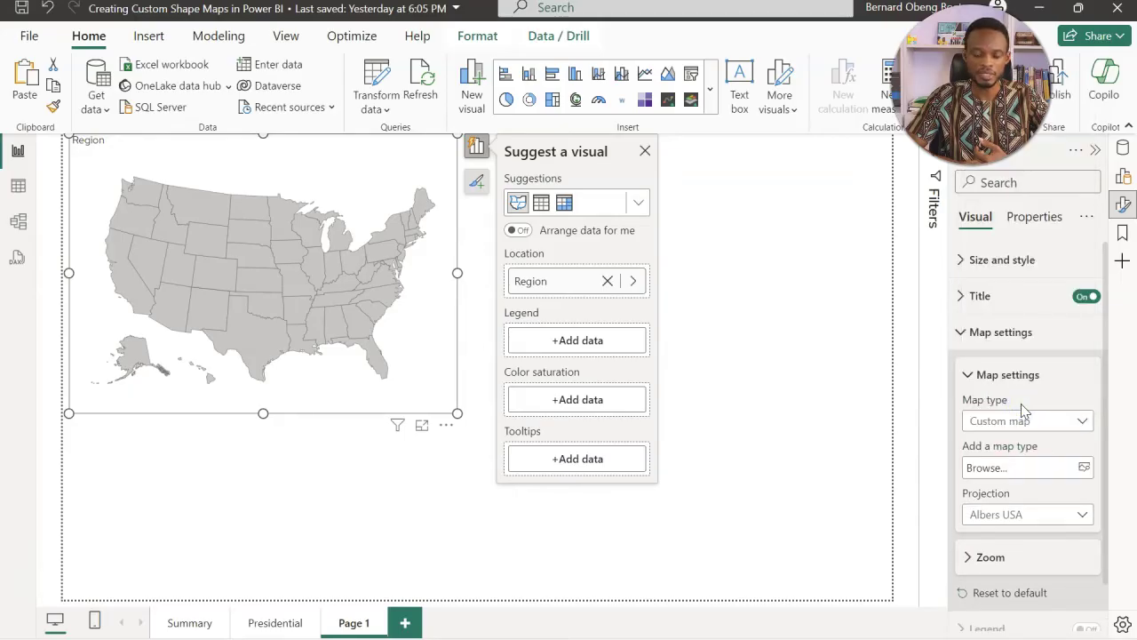
click(1021, 466)
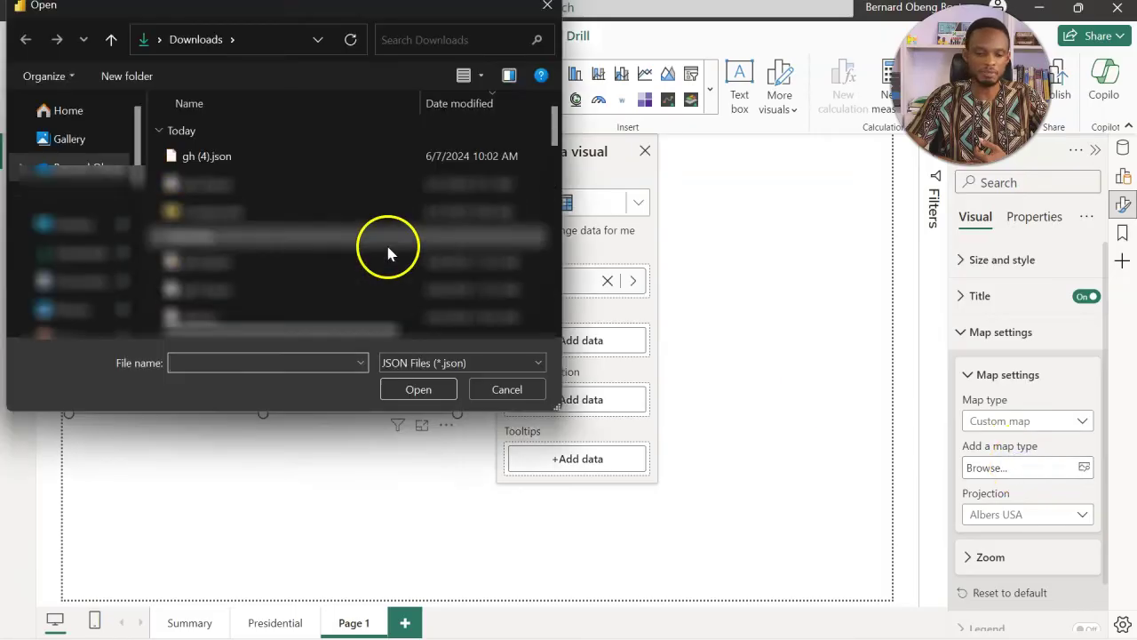
double_click(245, 157)
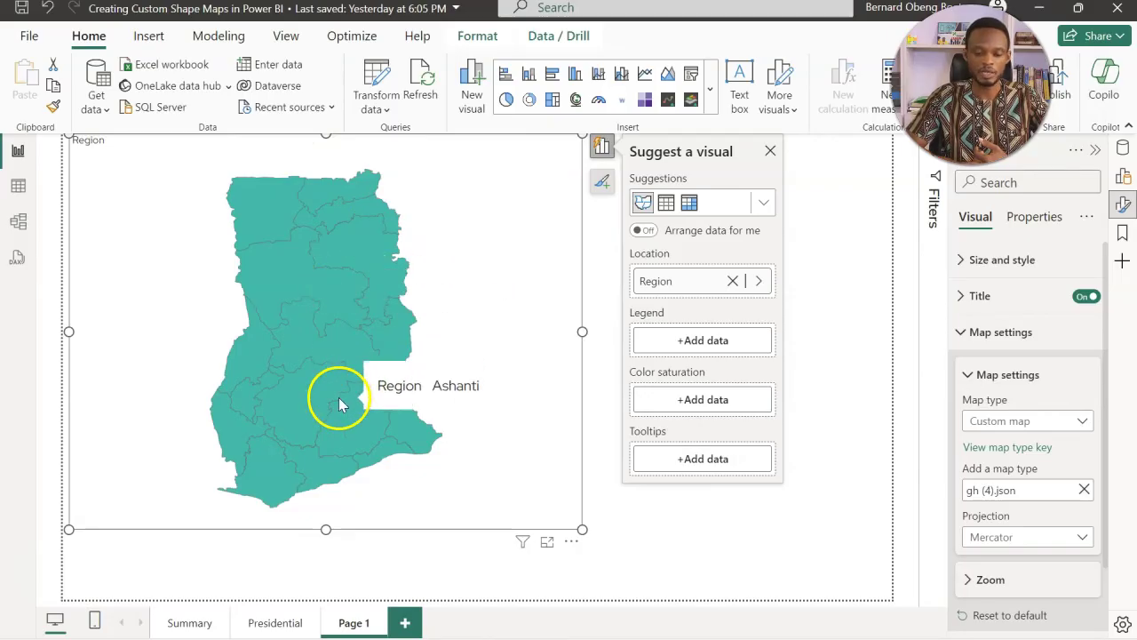
Step: On Page 1, select the teal Ghana region map and expand its Fill colors > Colors settings
click(278, 623)
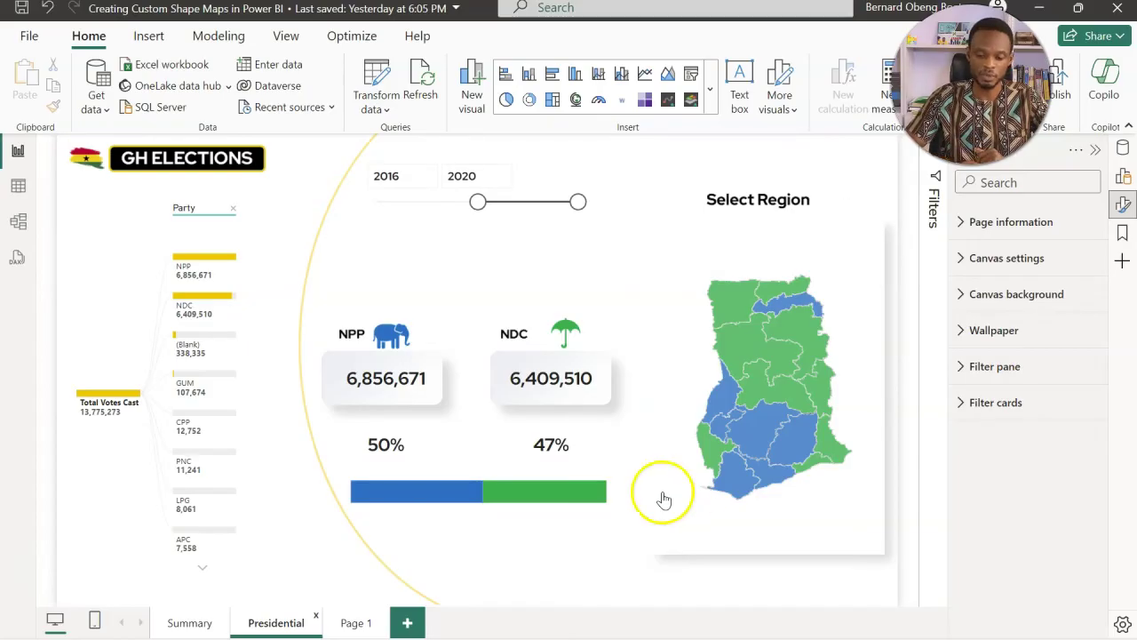
click(352, 625)
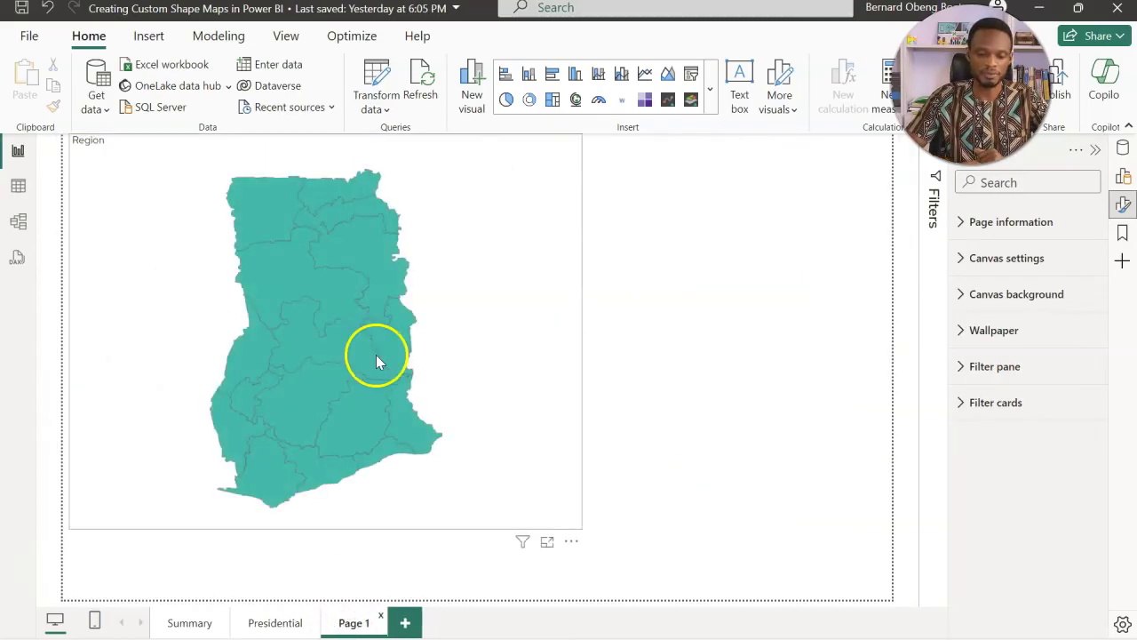
click(397, 162)
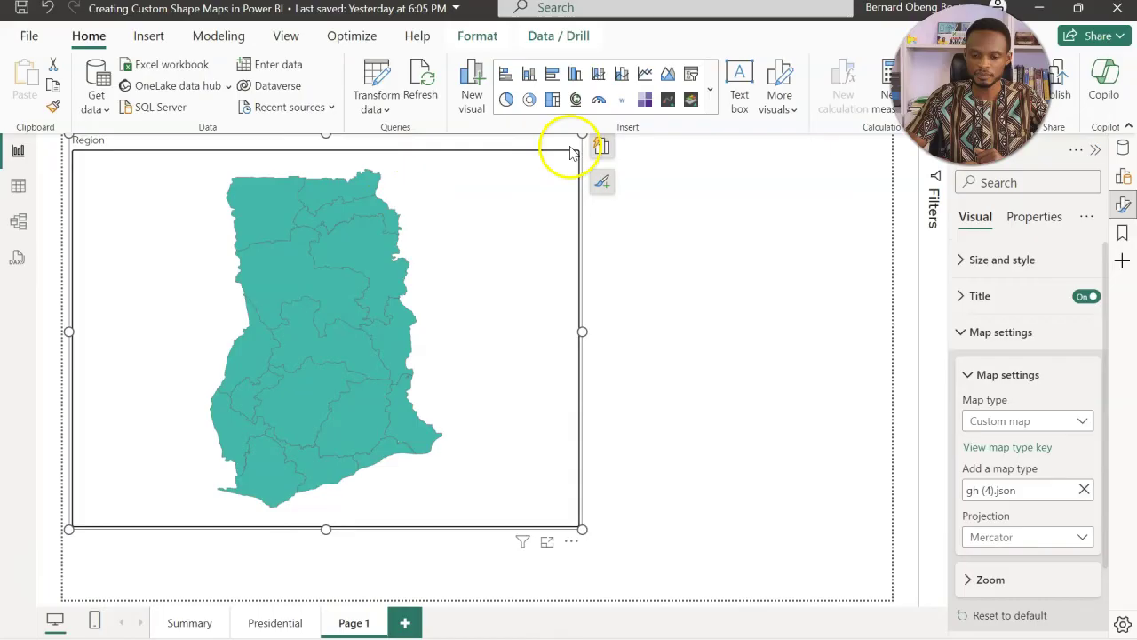
click(603, 186)
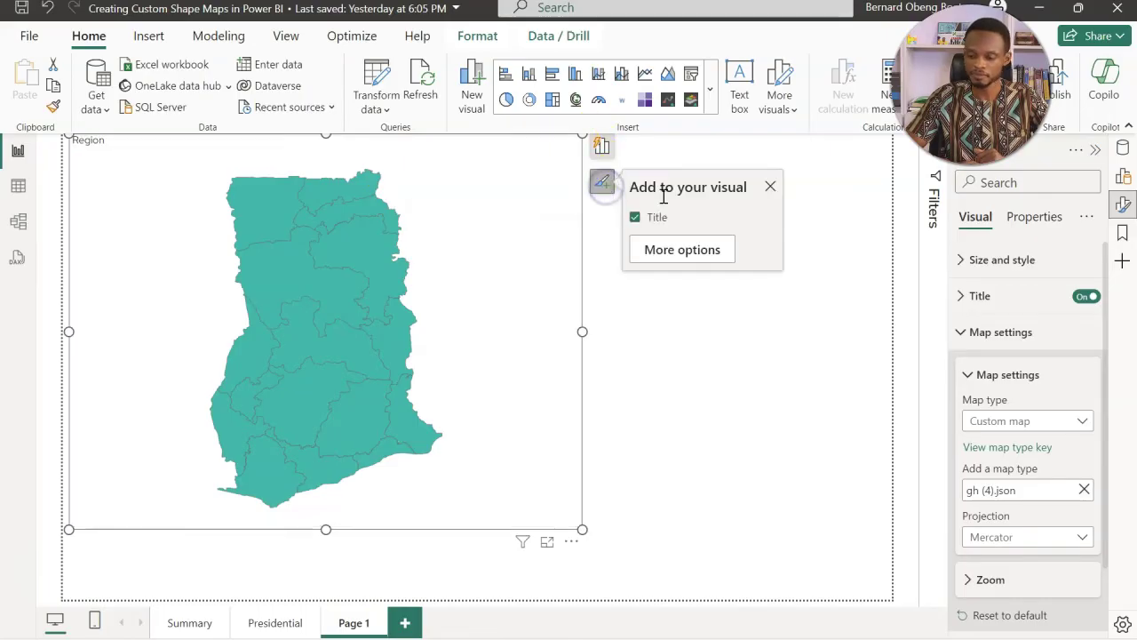
click(995, 332)
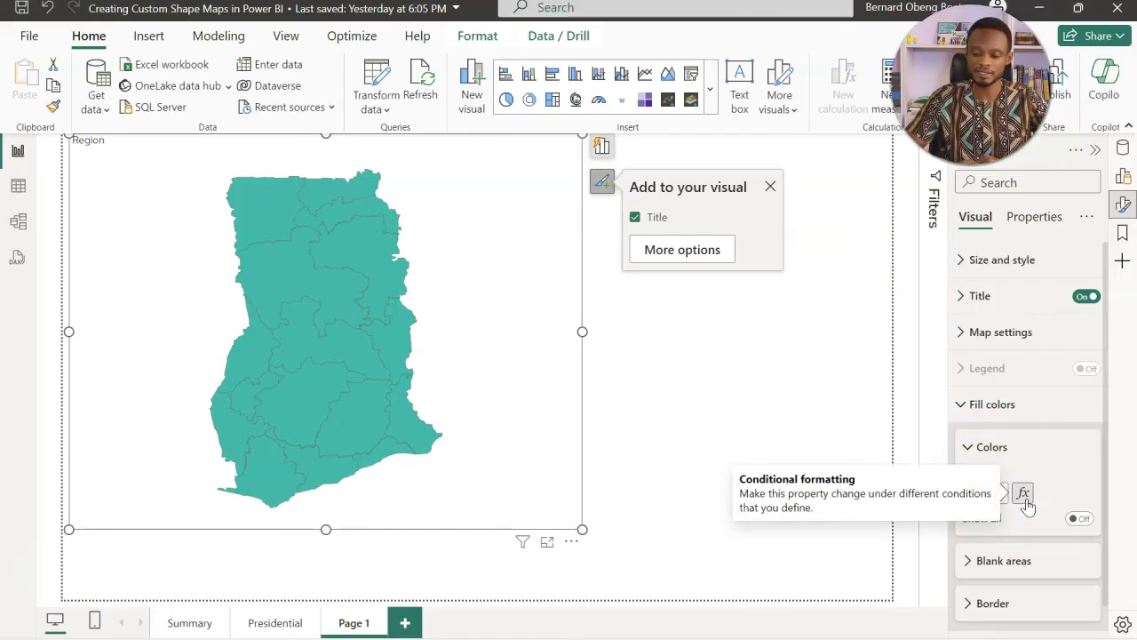
click(970, 334)
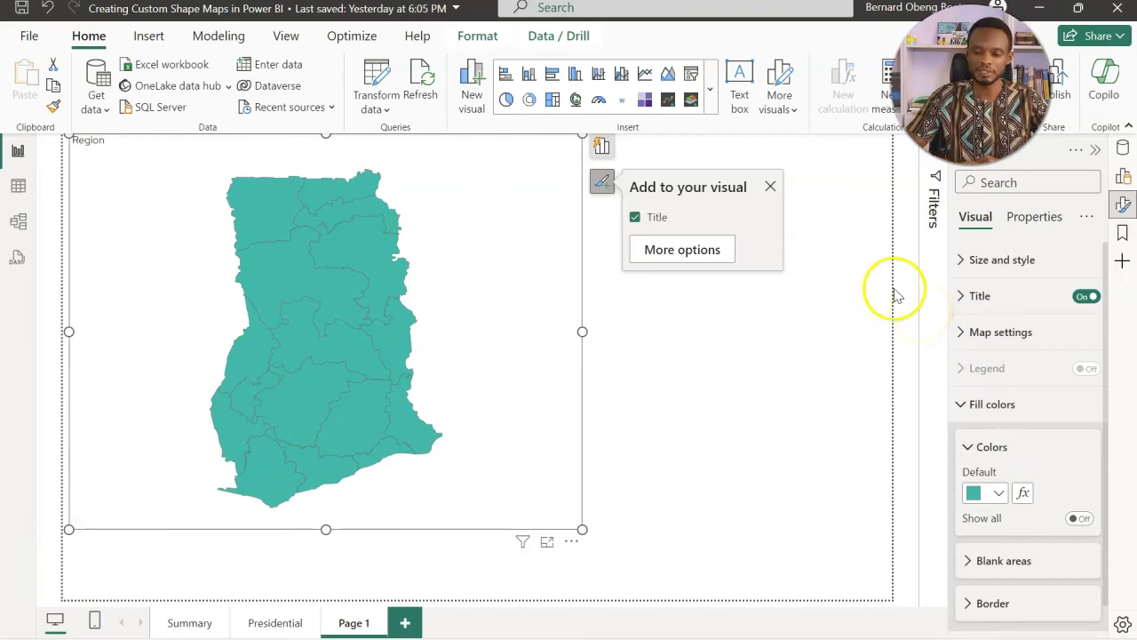
click(770, 187)
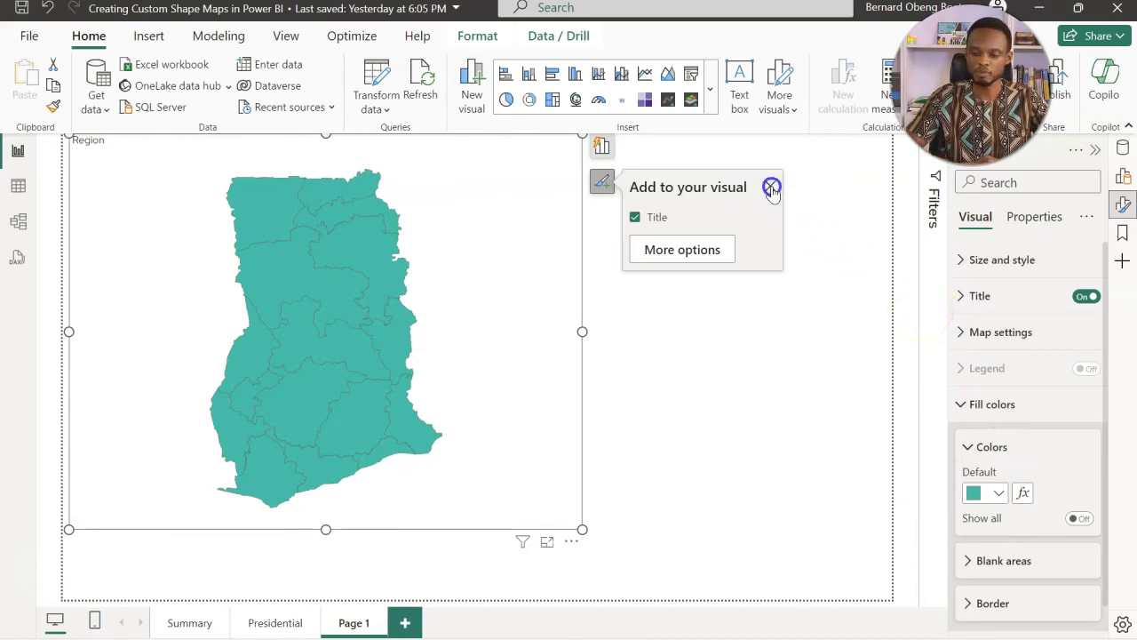
Step: Start a new Map Colour measure in My Measures with IF([NPP]>[NDC] as its condition
click(1122, 149)
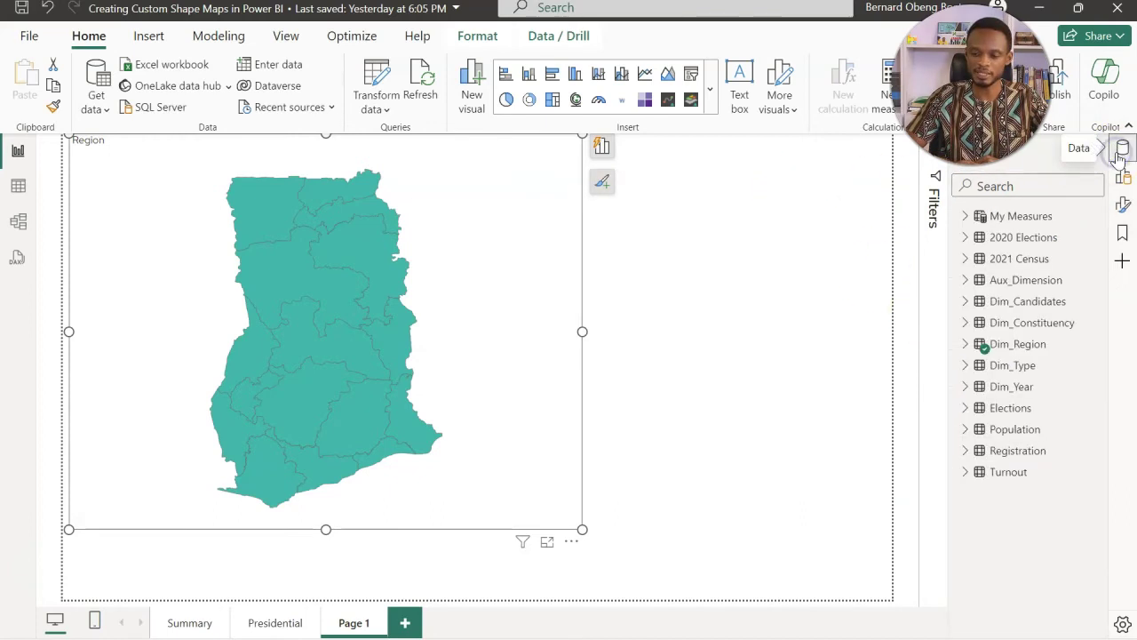
right_click(1000, 219)
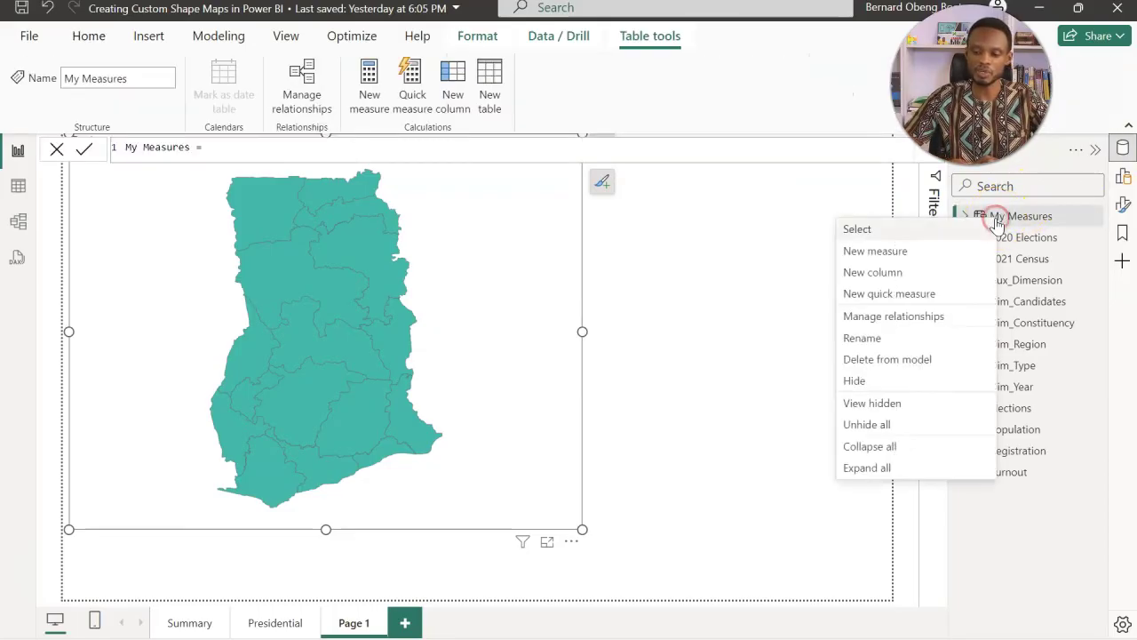
click(952, 250)
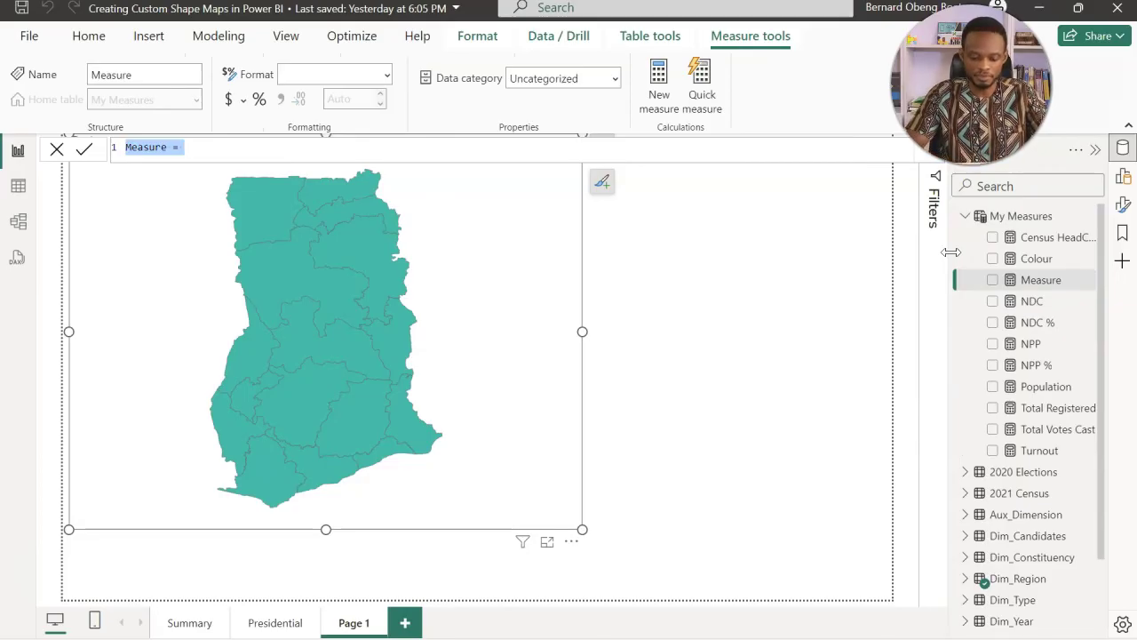
text(Map C)
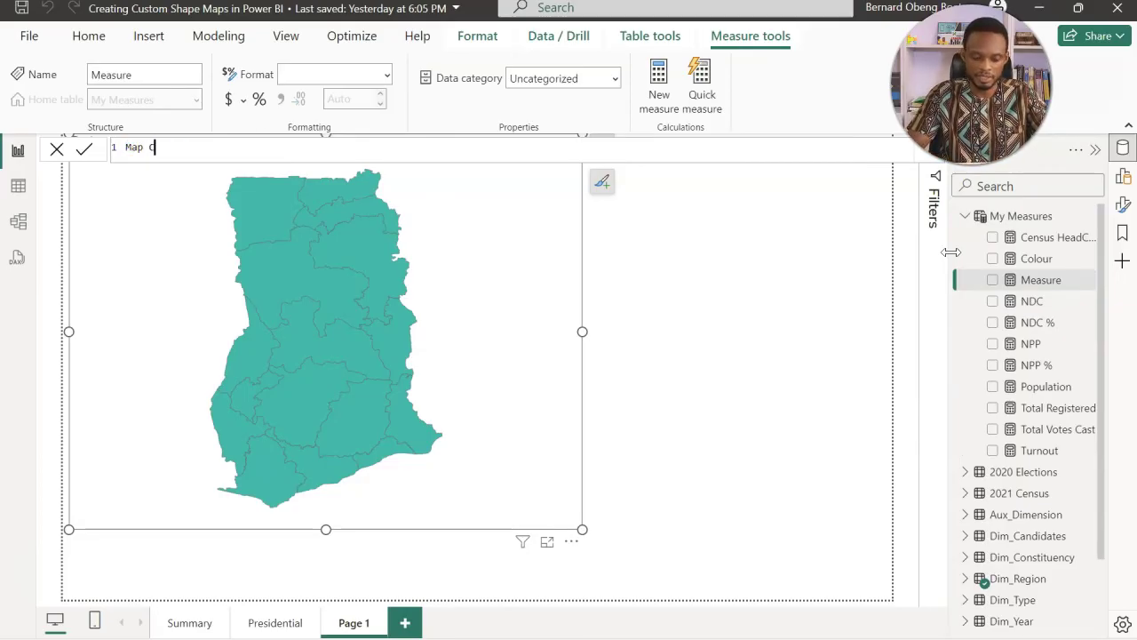
text(olo)
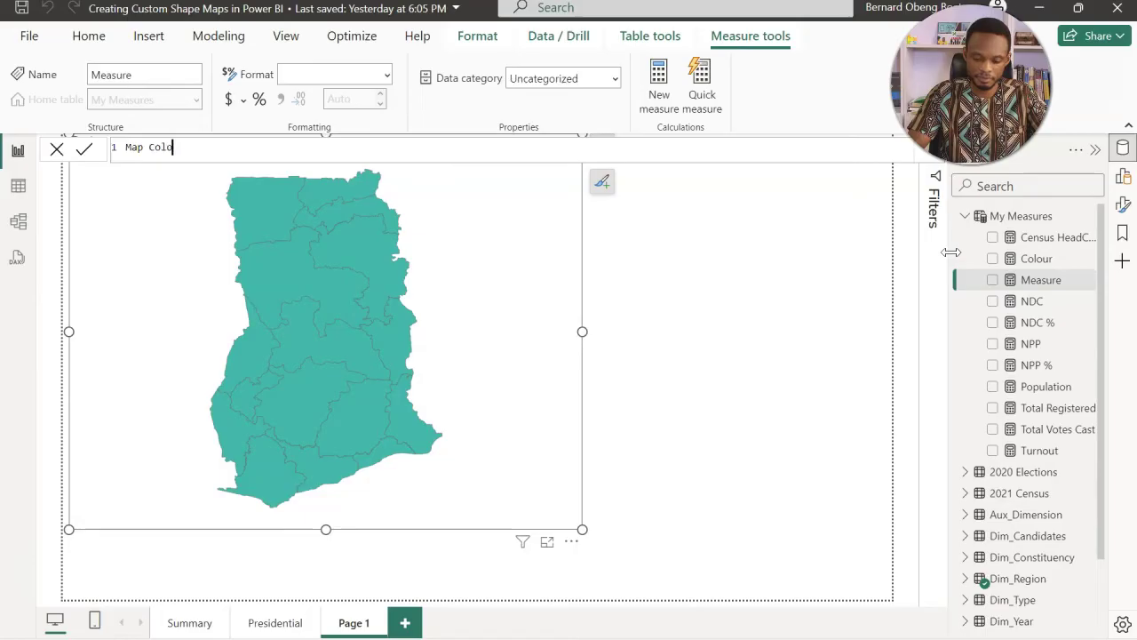
text(ur)
scroll(950, 252, up, 2)
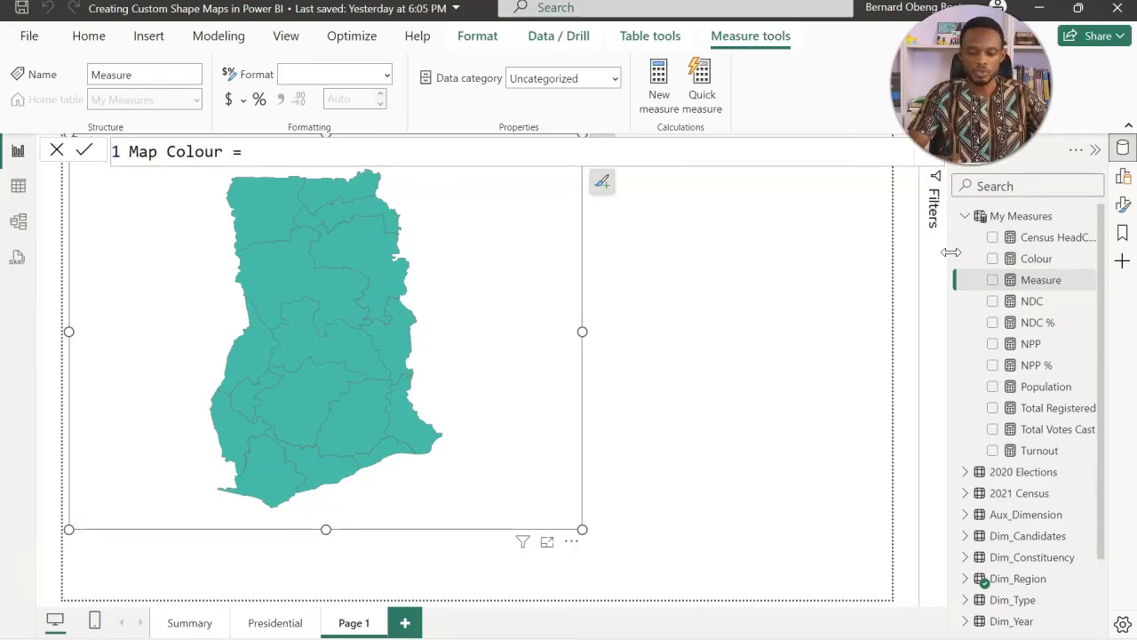
text(= if)
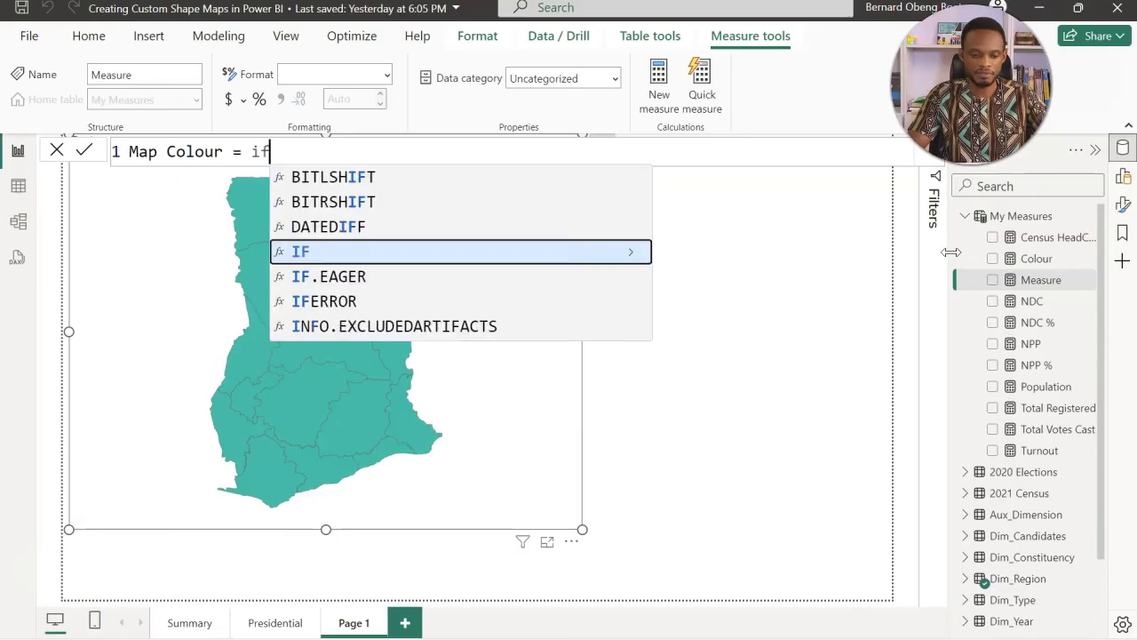
key(Tab)
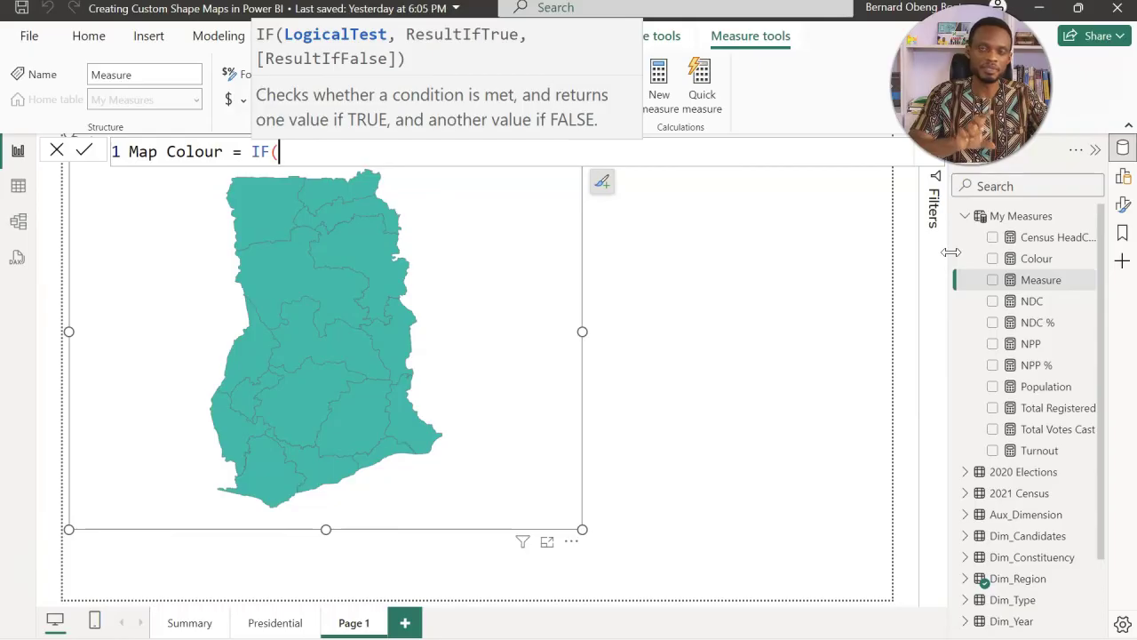
text([)
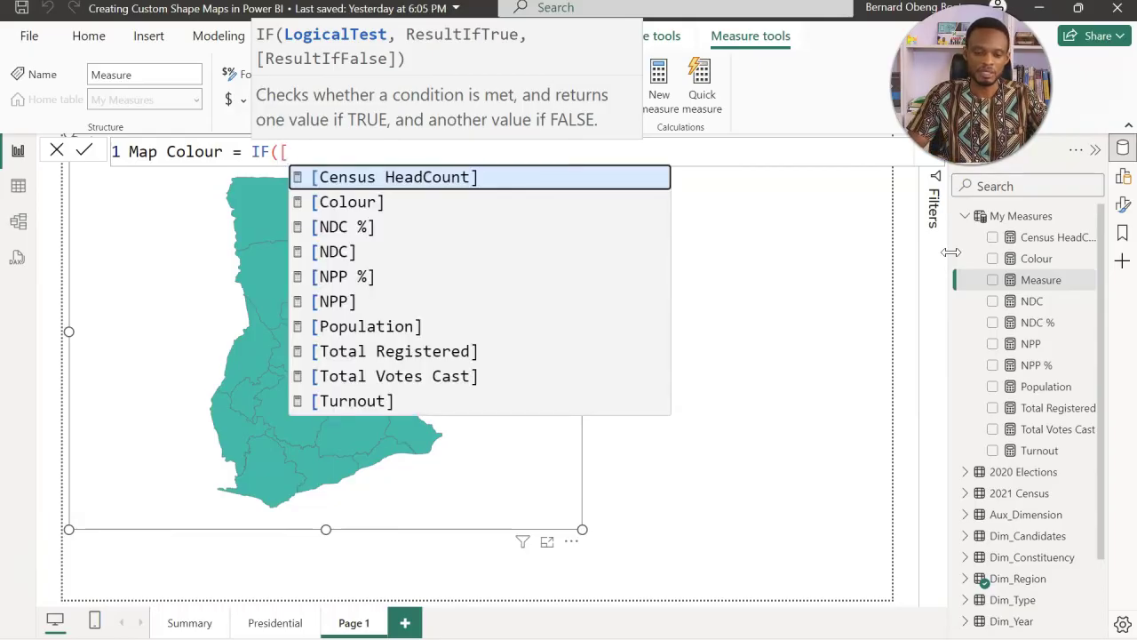
text(n)
key(Down)
key(Down)
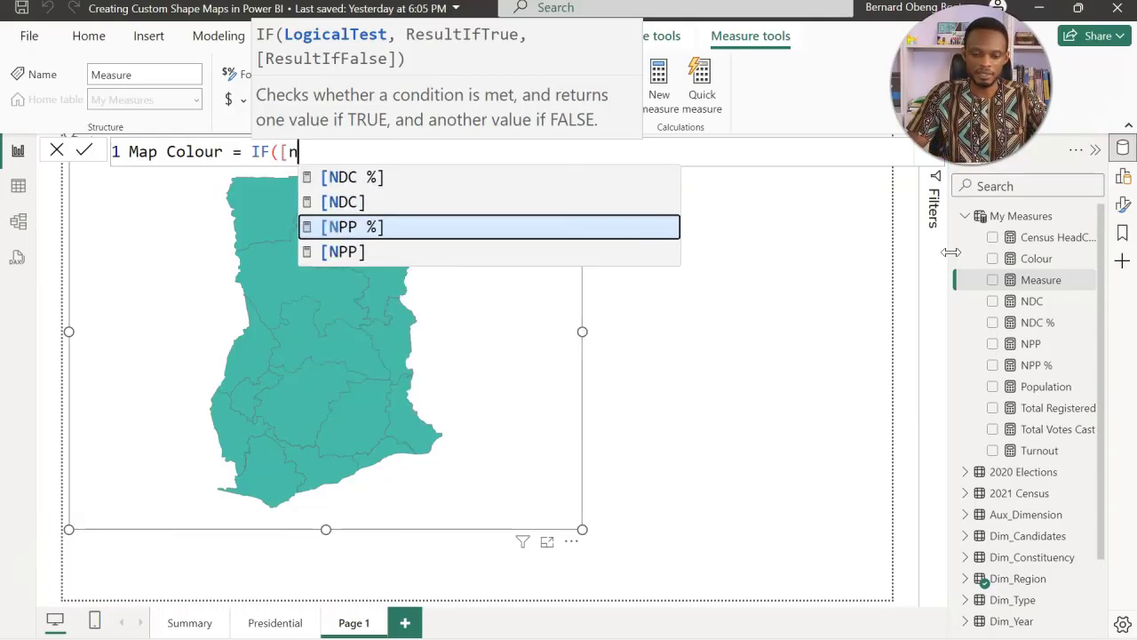
key(Tab)
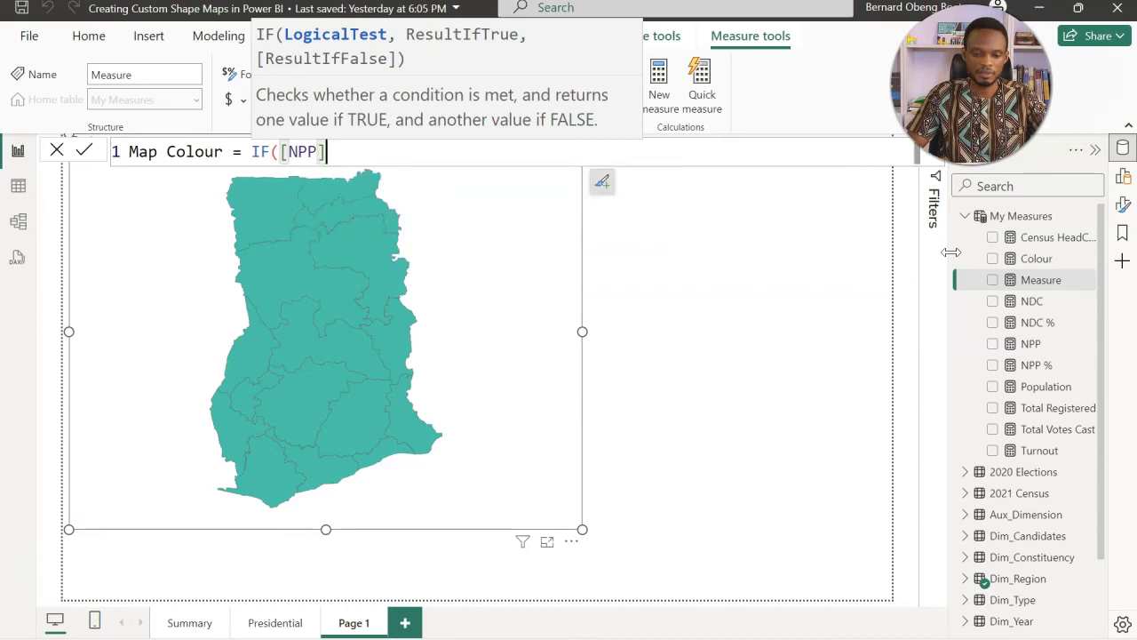
text(>)
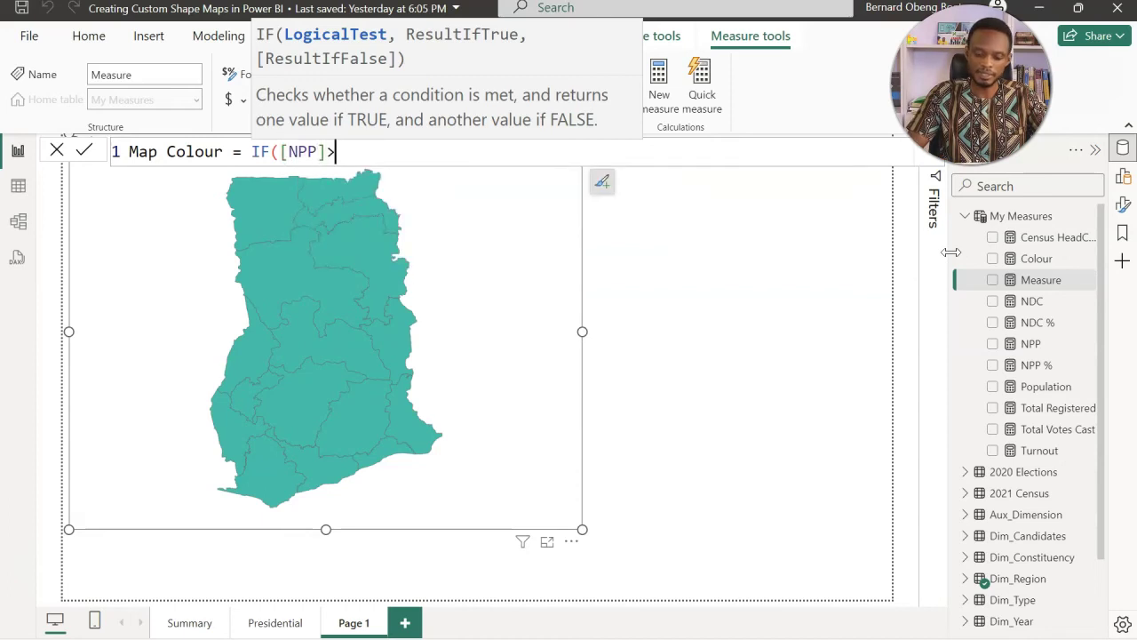
text([n)
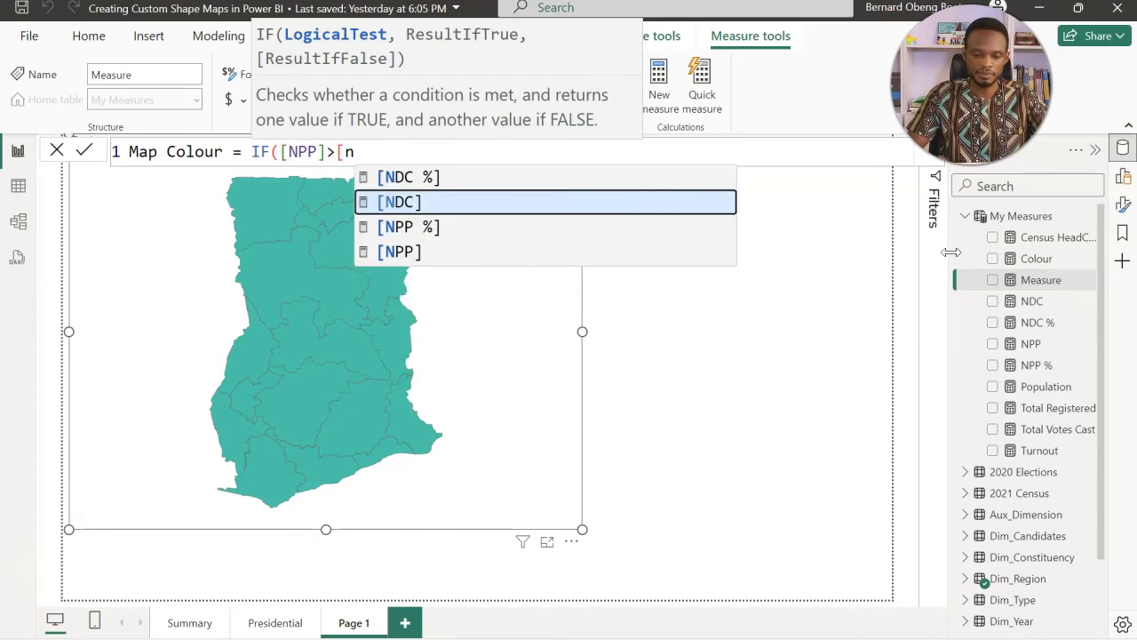
key(Tab)
Step: Finish the IF with "#0070C0" when true and "#00B050" otherwise, and commit the measure
text(,)
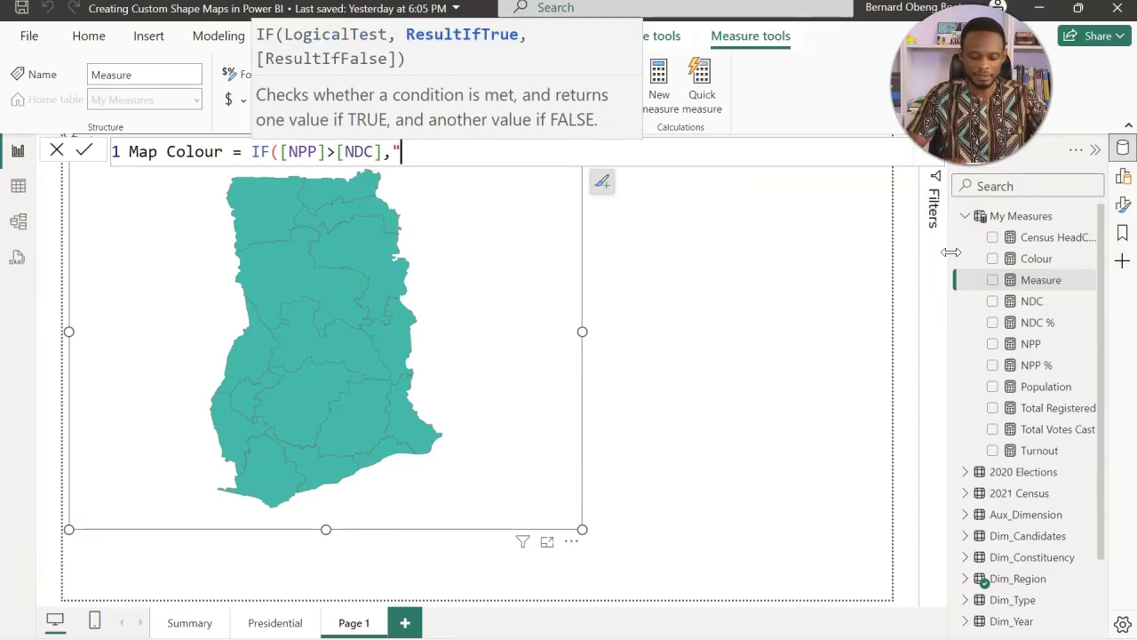
key(super+v)
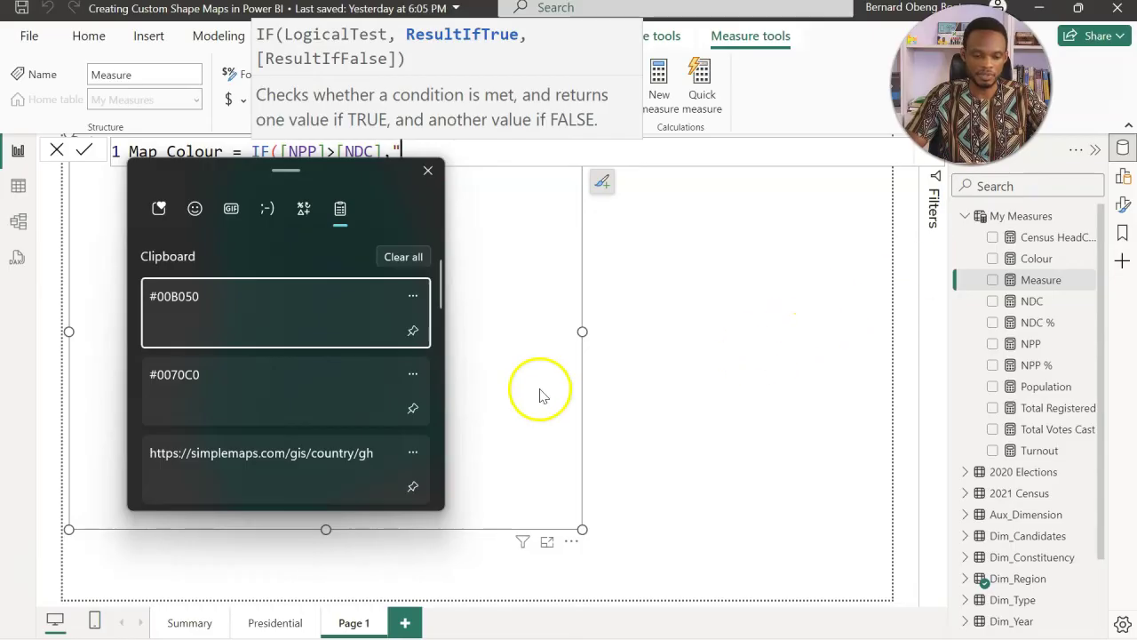
click(287, 410)
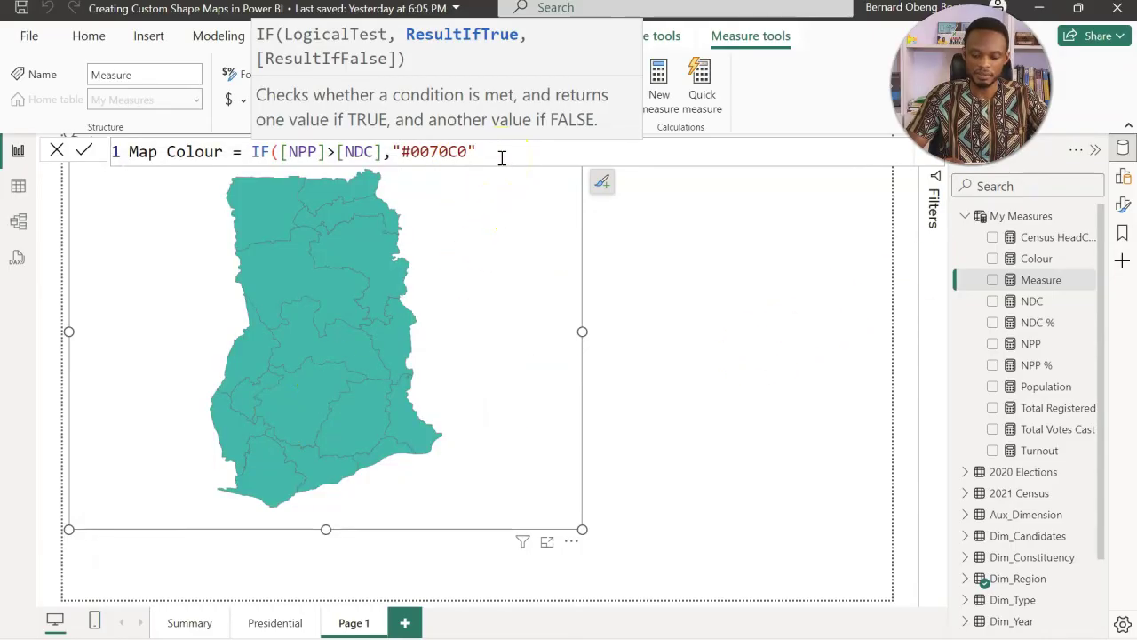
text(,)
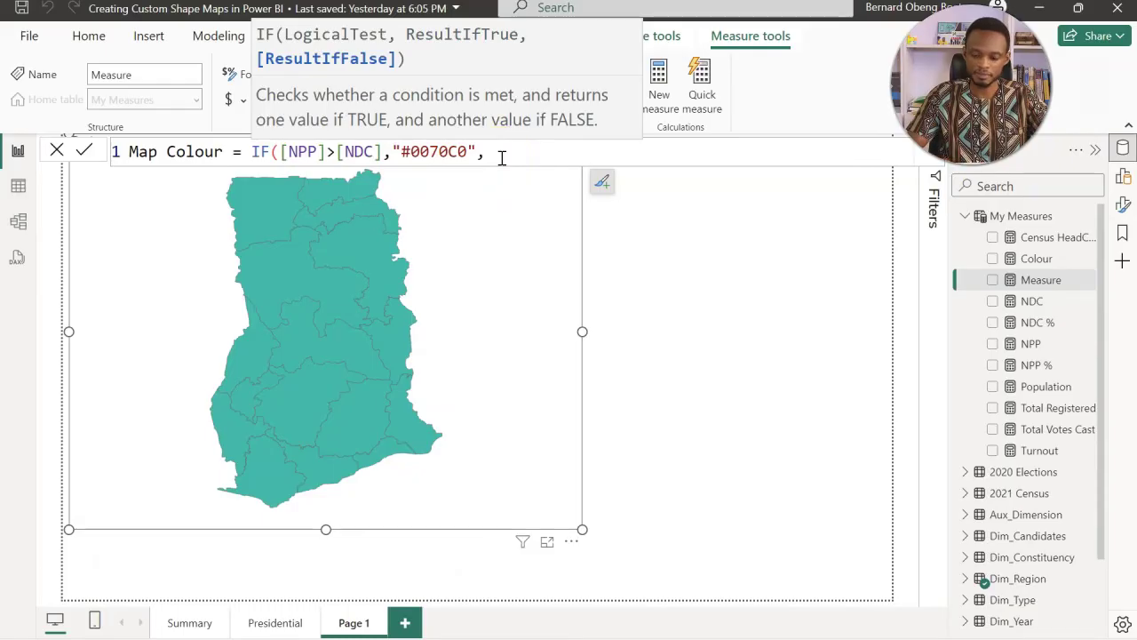
key(super+v)
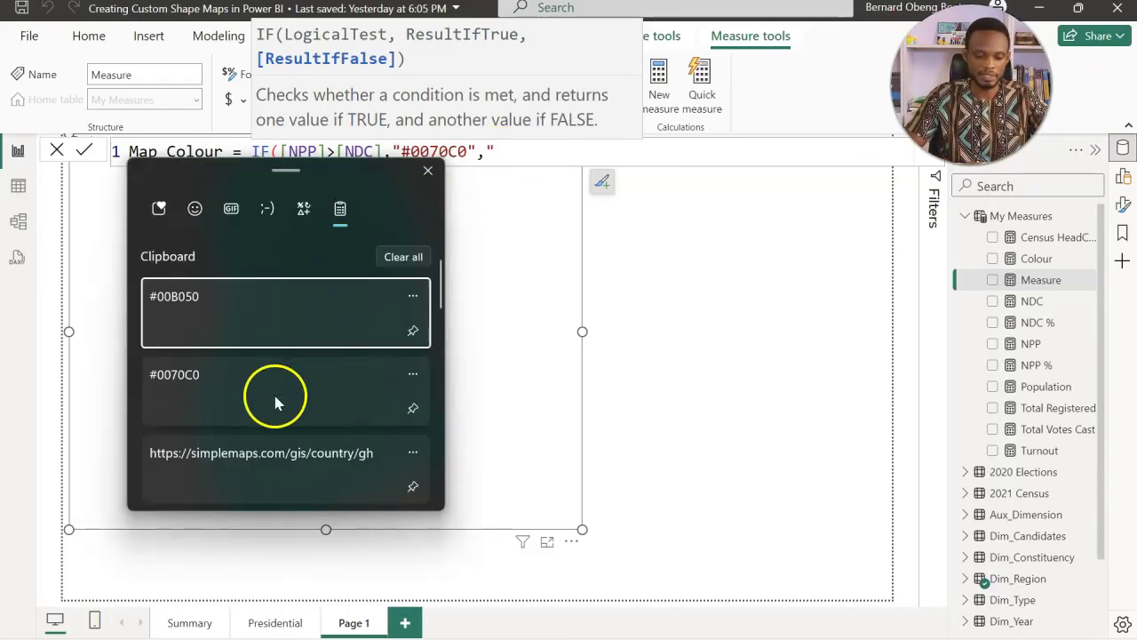
click(278, 313)
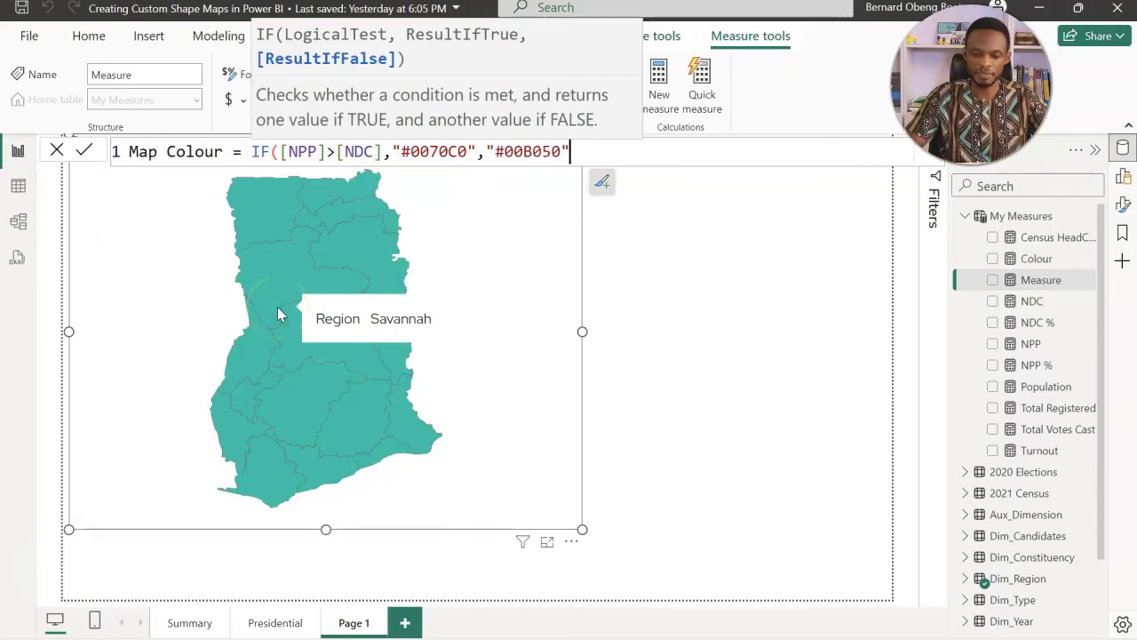
text())
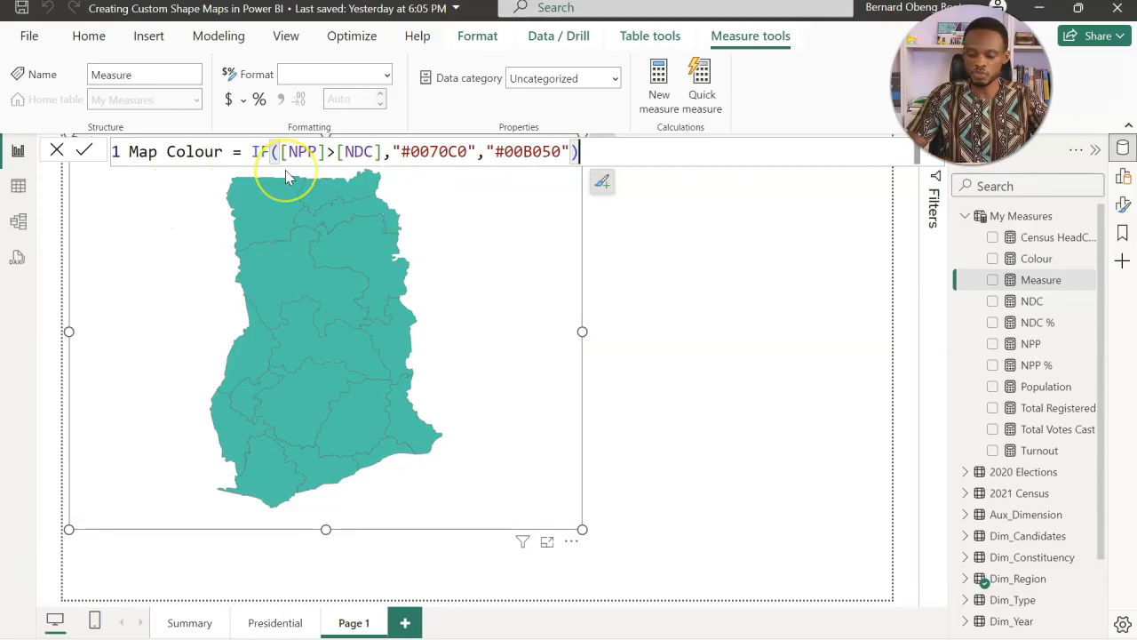
key(Return)
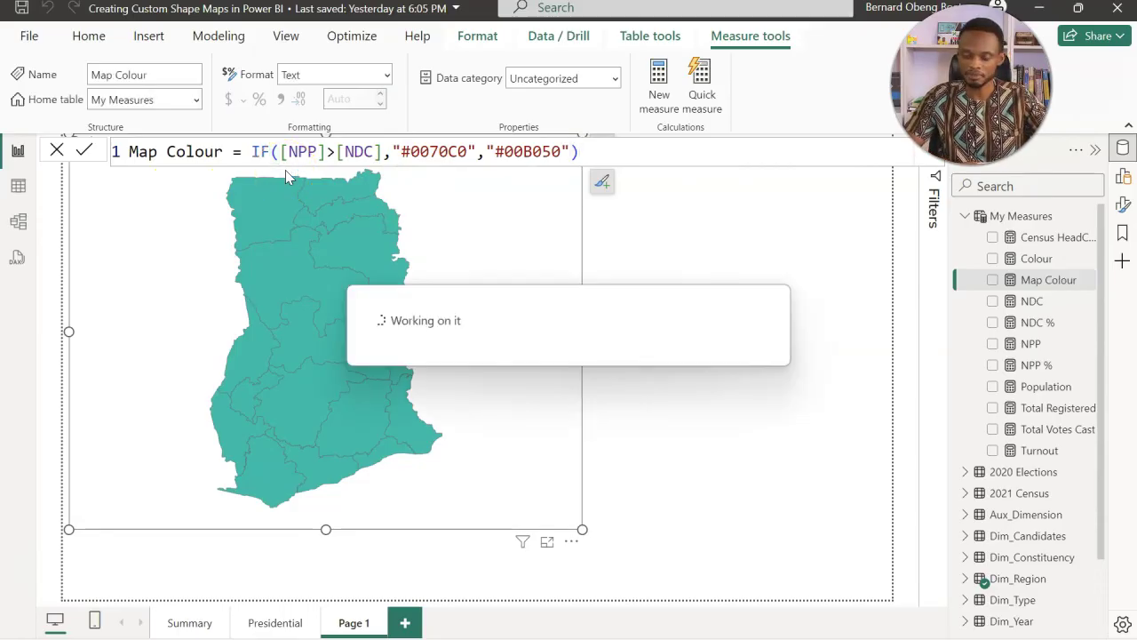
Step: Set the map's fill colour conditional formatting to Field value using My Measures > Map Colour
click(967, 217)
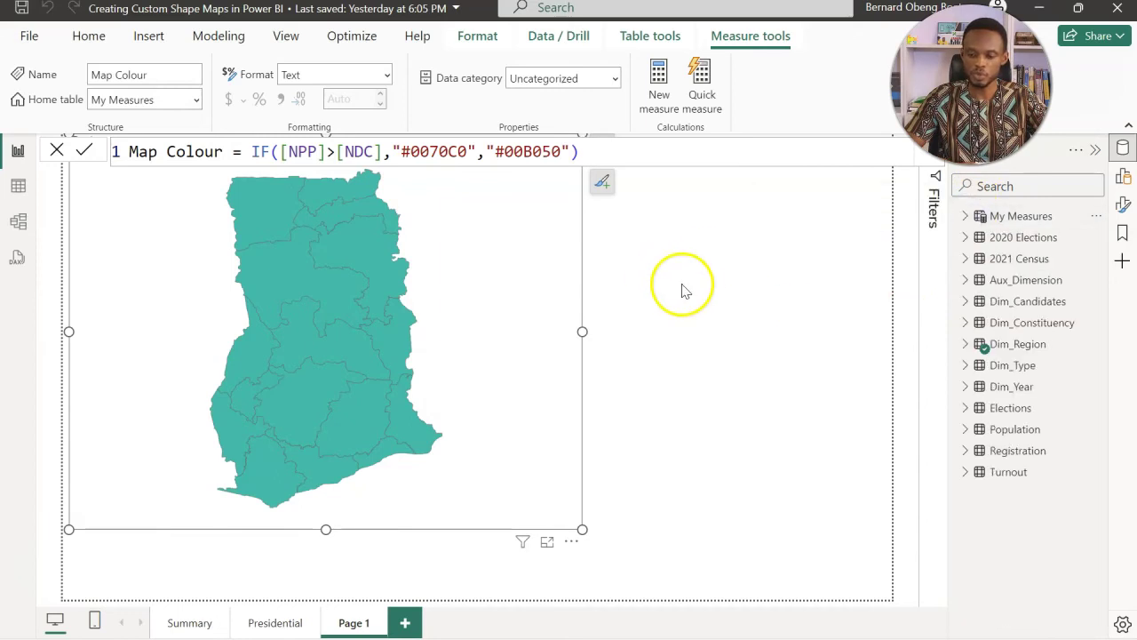
click(603, 183)
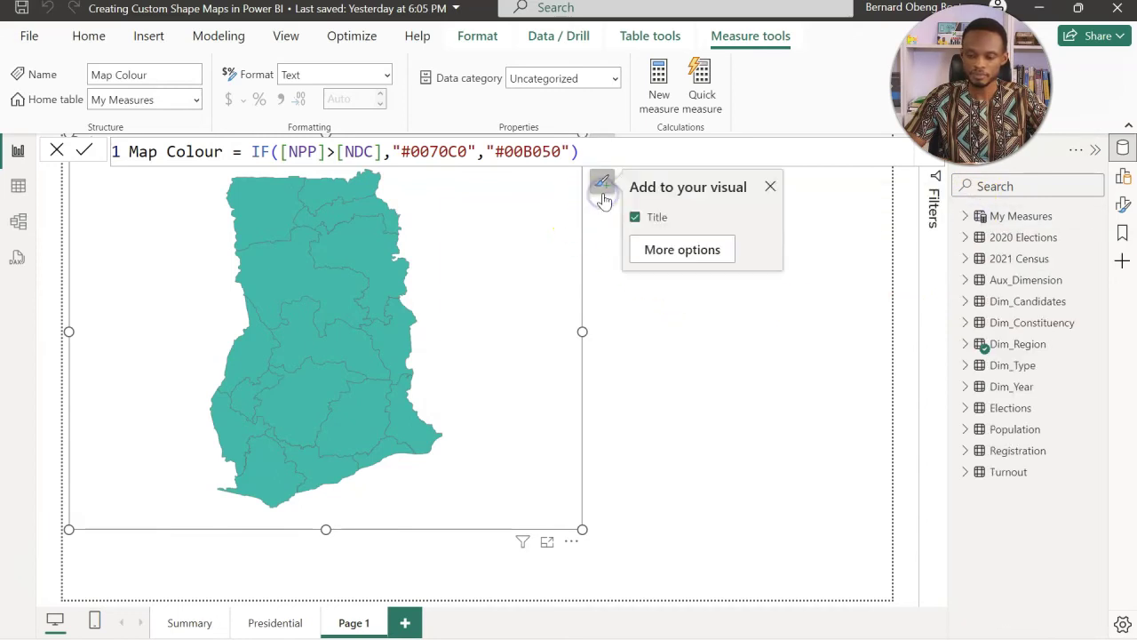
click(672, 252)
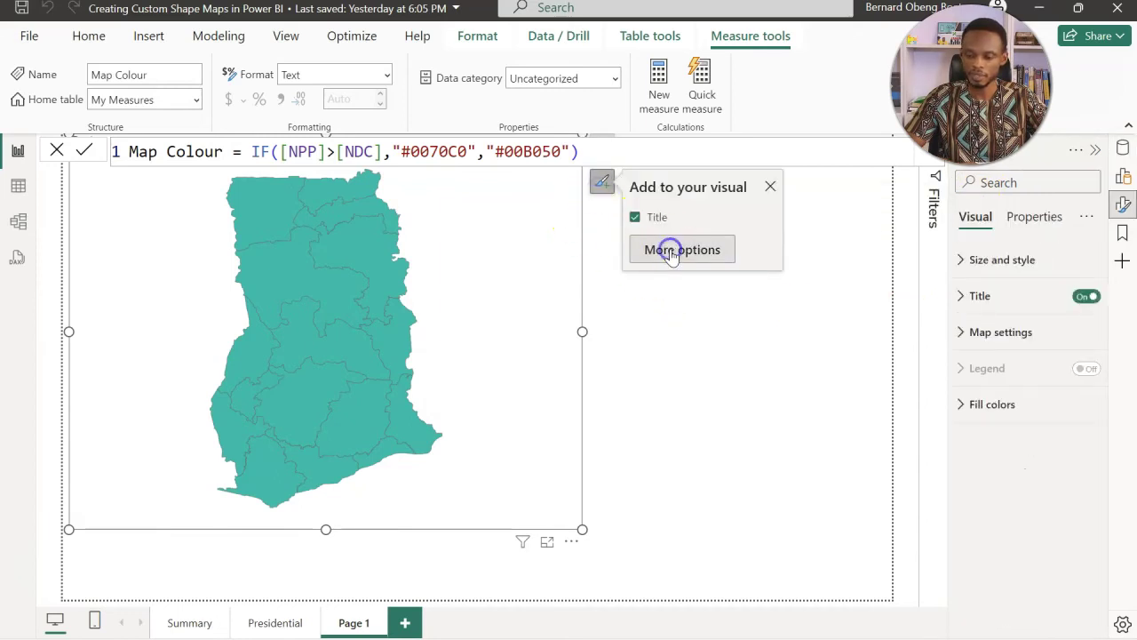
click(960, 405)
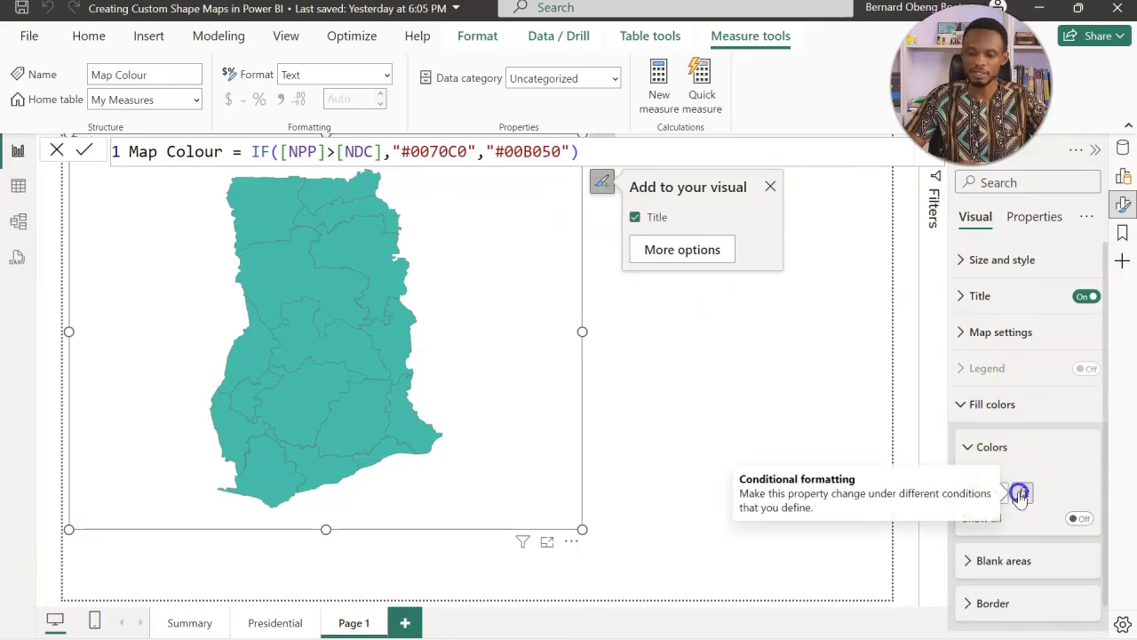
click(1021, 494)
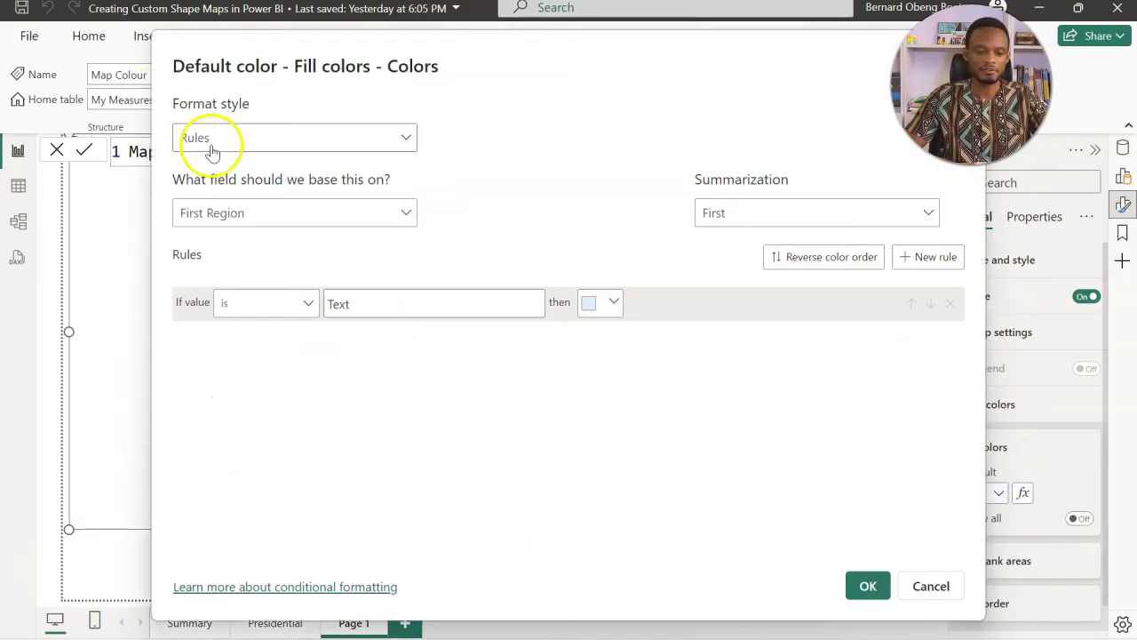
click(406, 135)
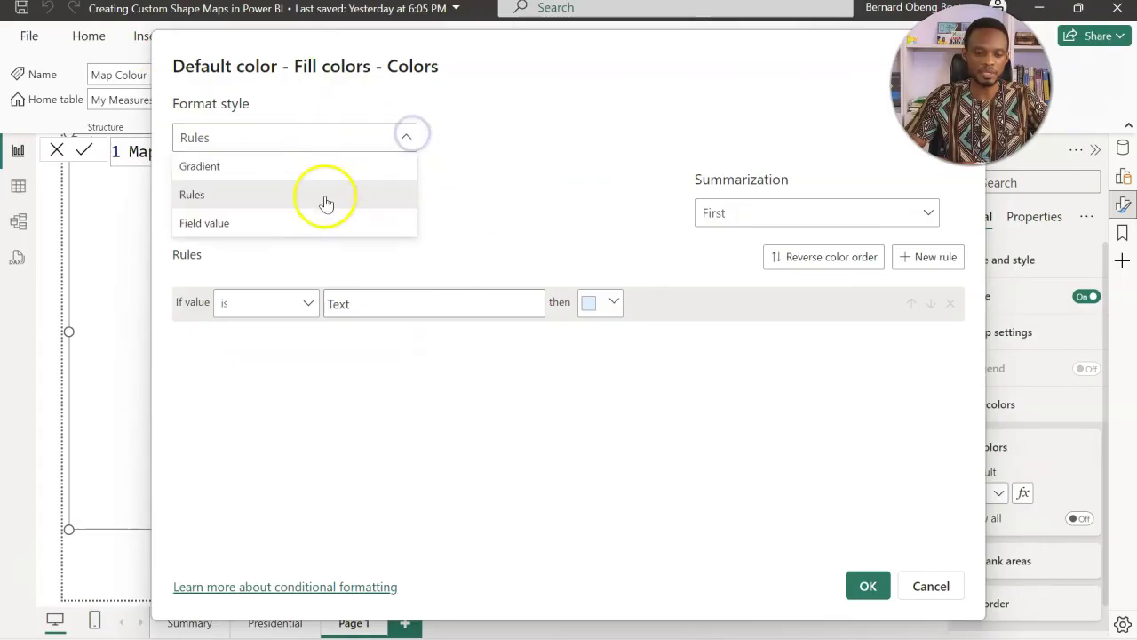
click(246, 226)
click(281, 218)
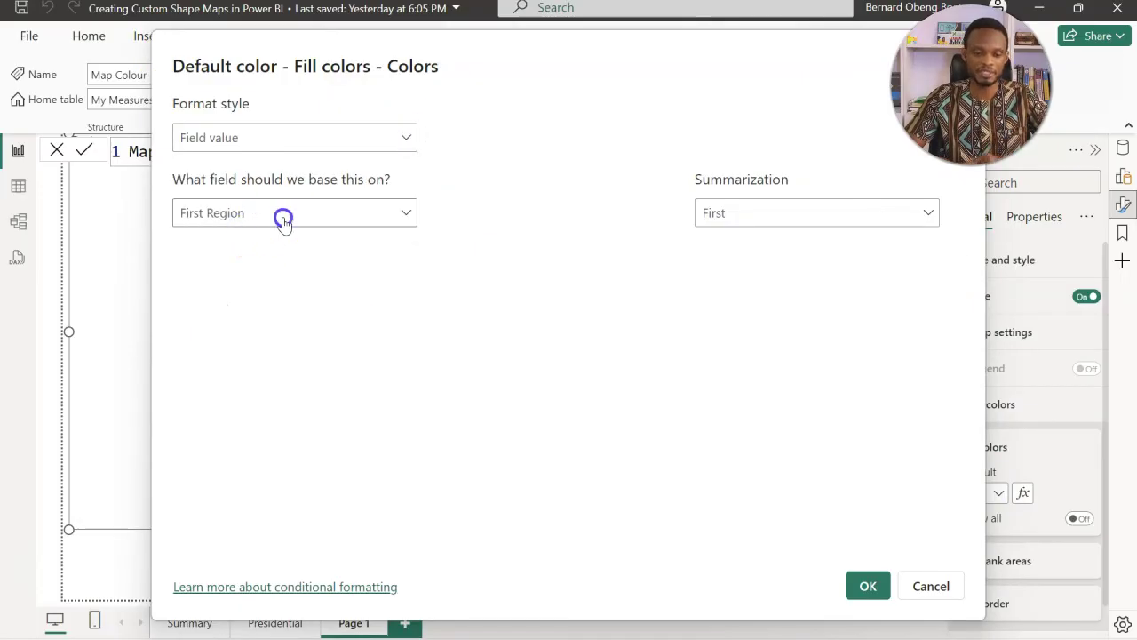
click(192, 274)
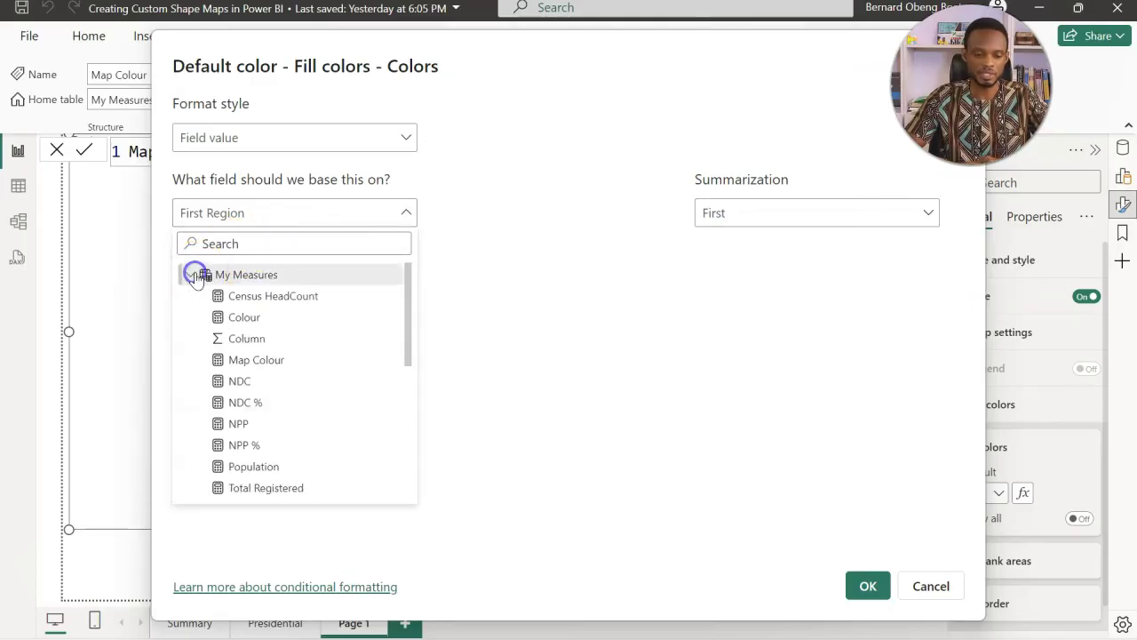
click(255, 359)
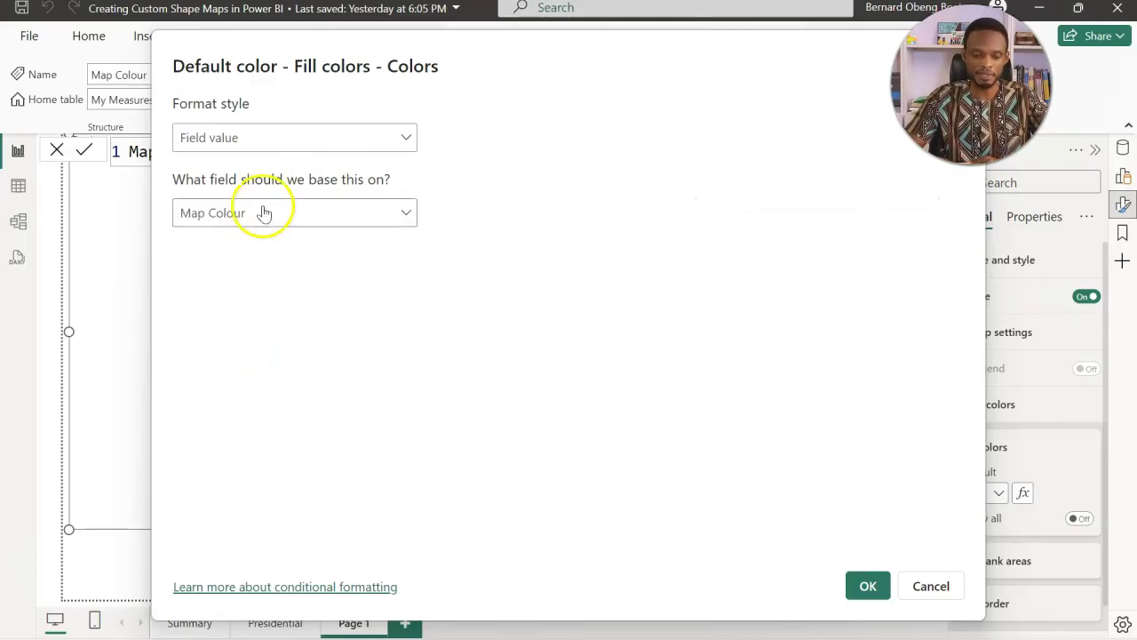
click(863, 587)
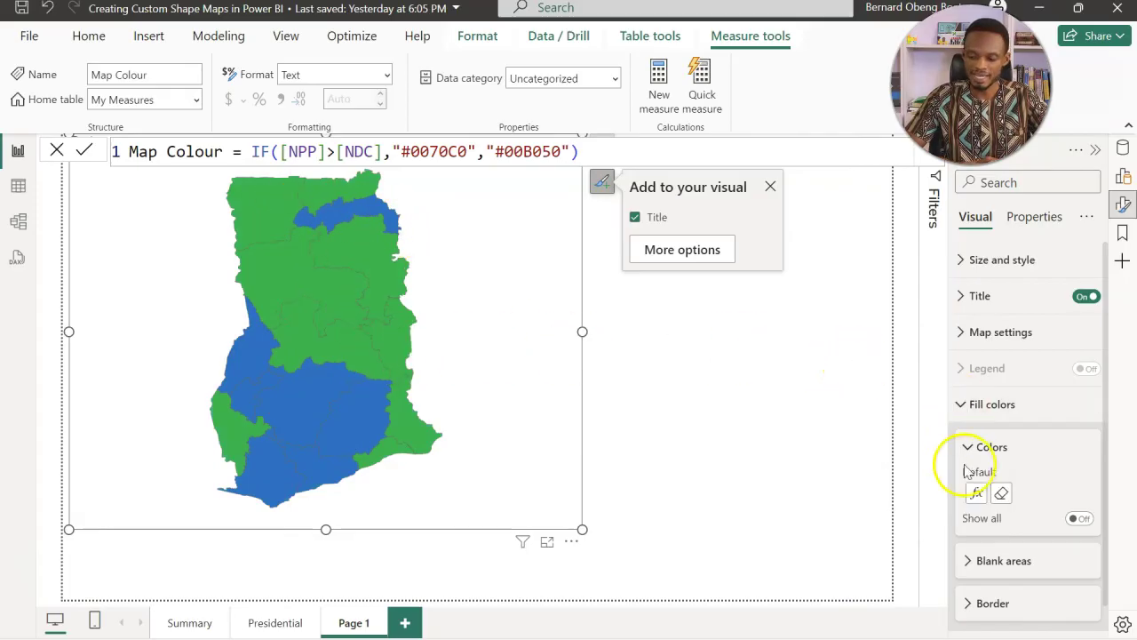
Step: Make the map's region borders white
scroll(972, 592, down, 1)
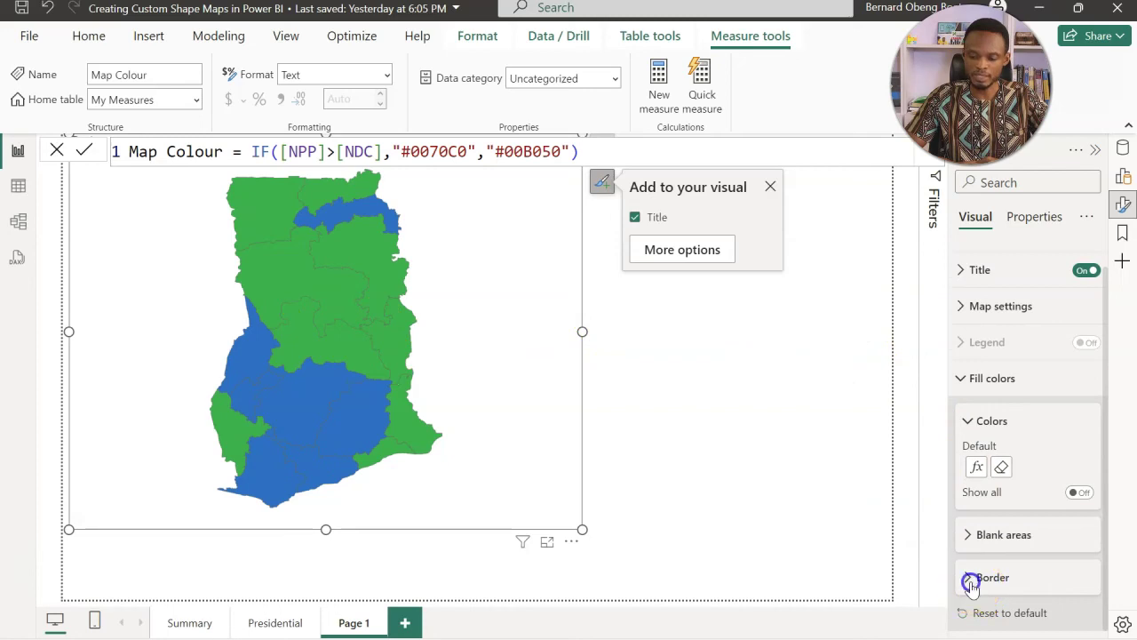
click(973, 580)
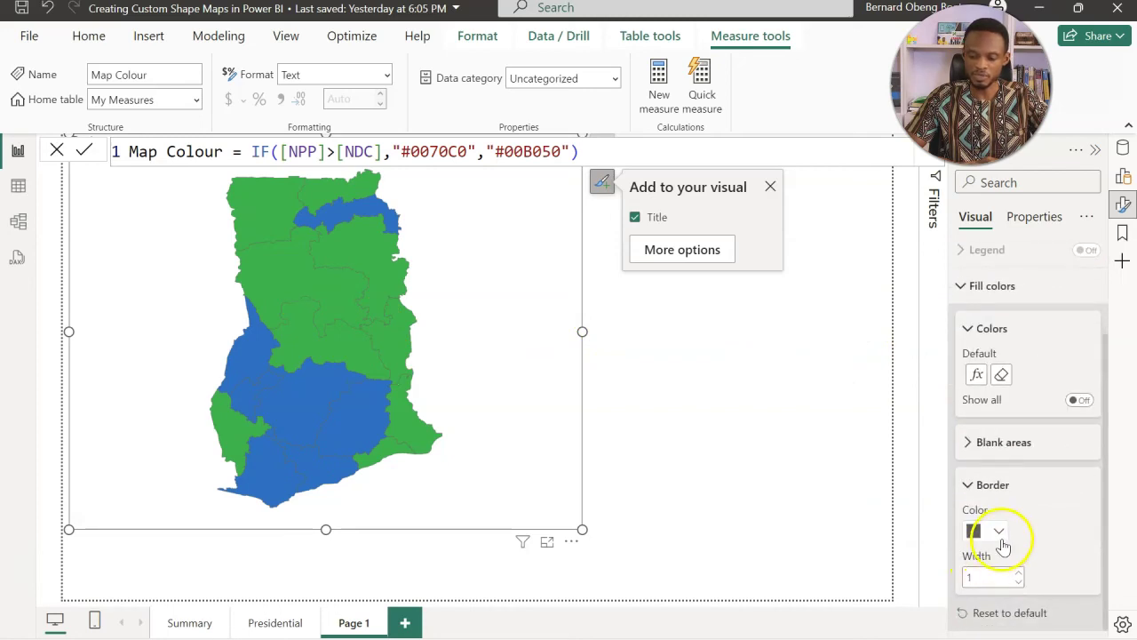
click(998, 531)
click(921, 455)
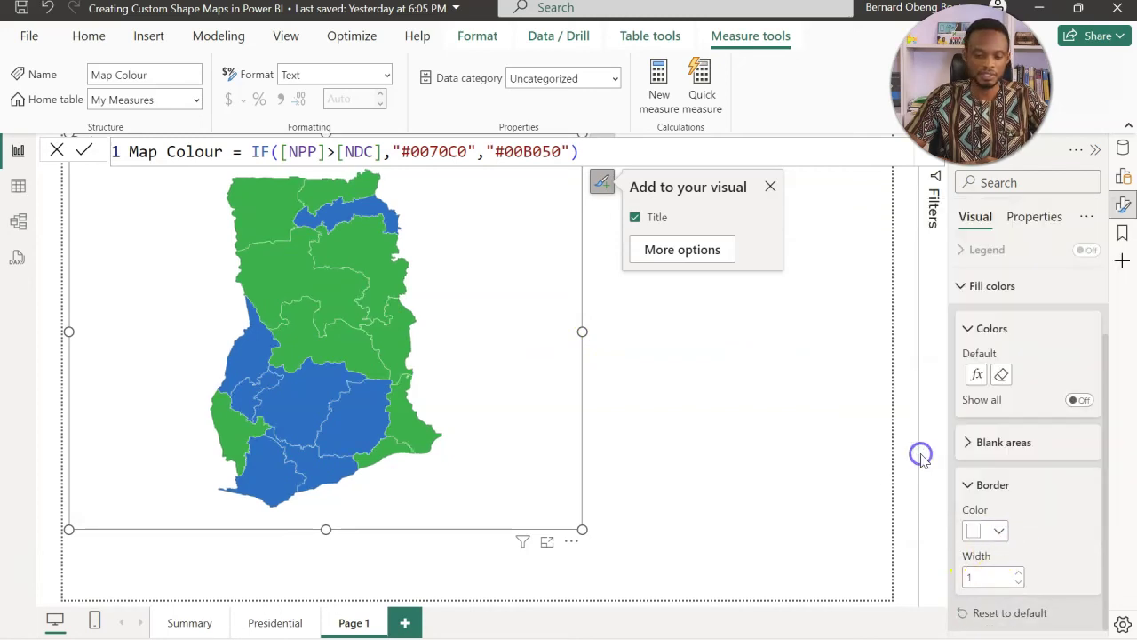
click(697, 406)
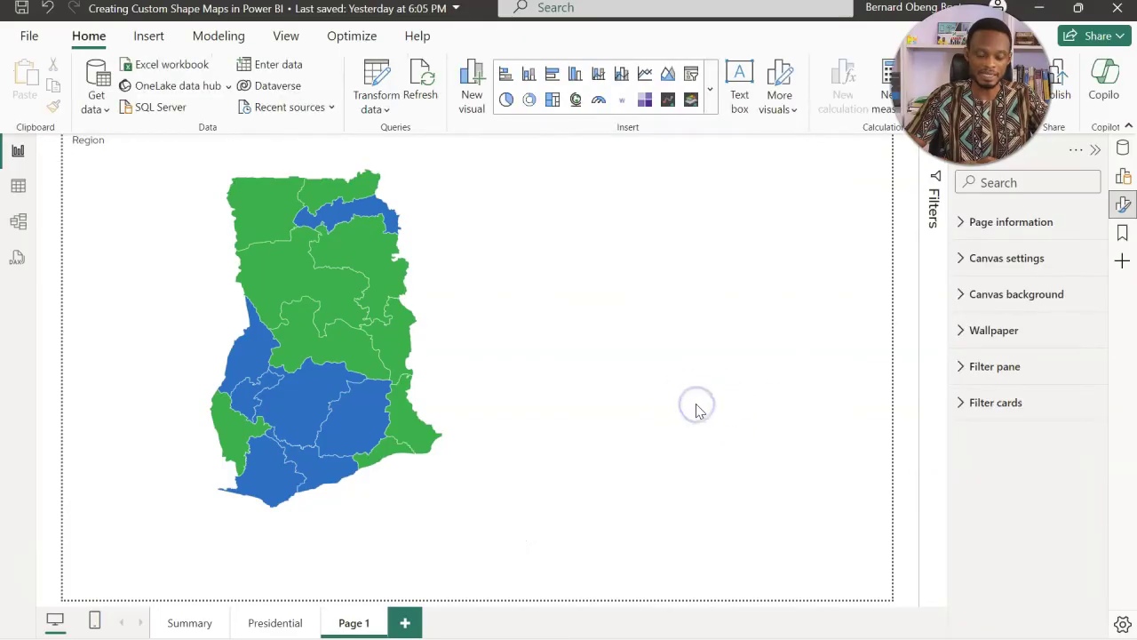
Step: Shrink the map visual and leave it selected
click(555, 453)
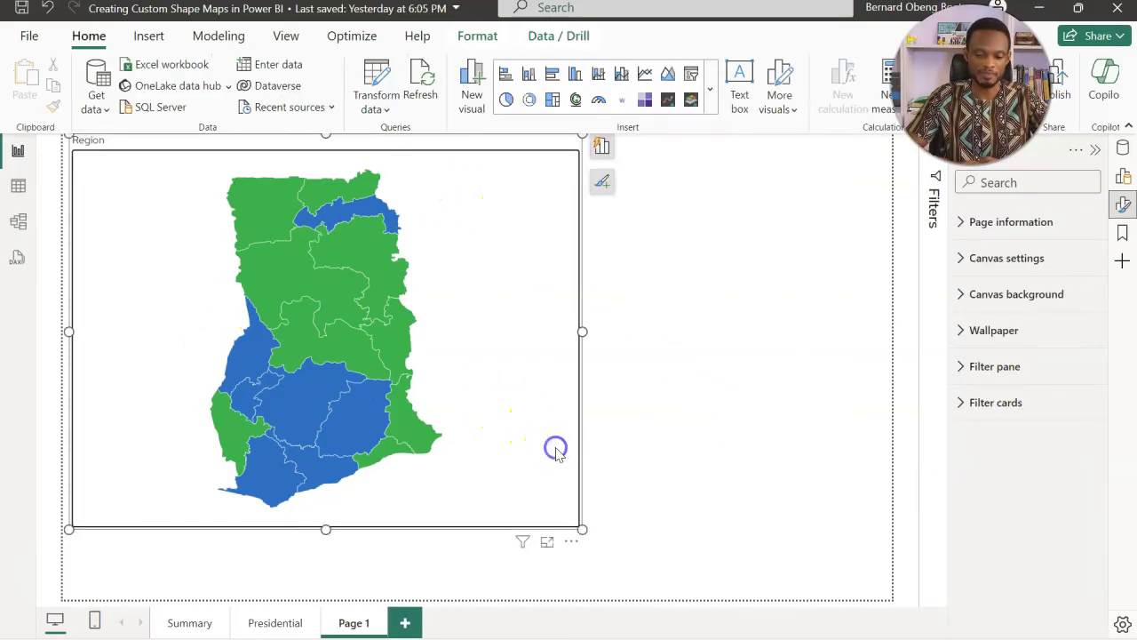
drag(571, 523, 511, 464)
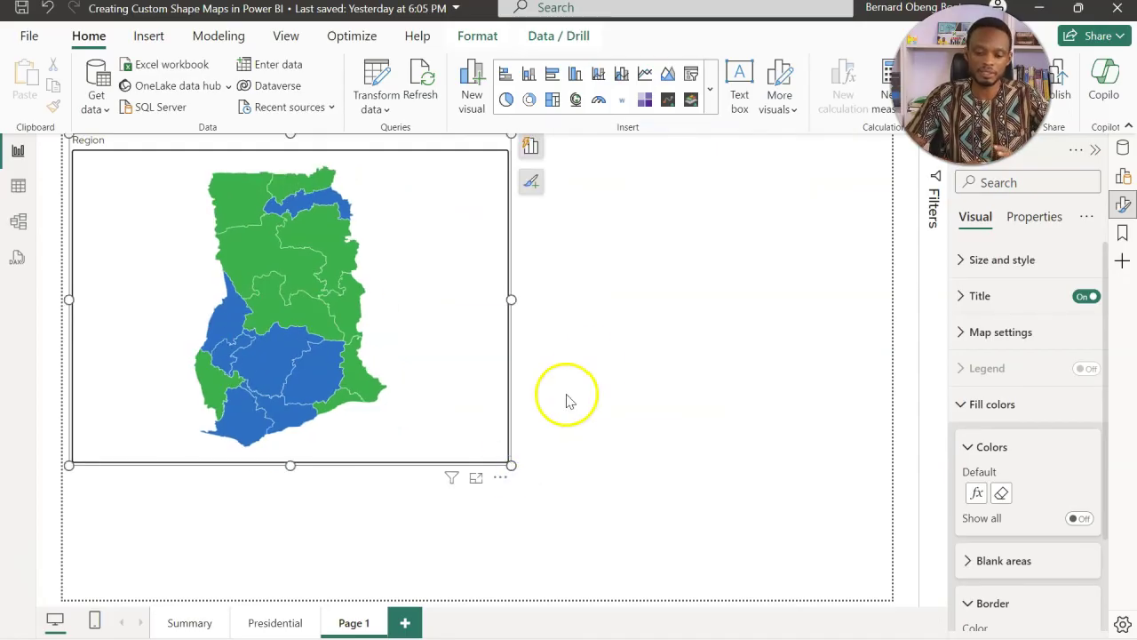
click(589, 364)
click(446, 157)
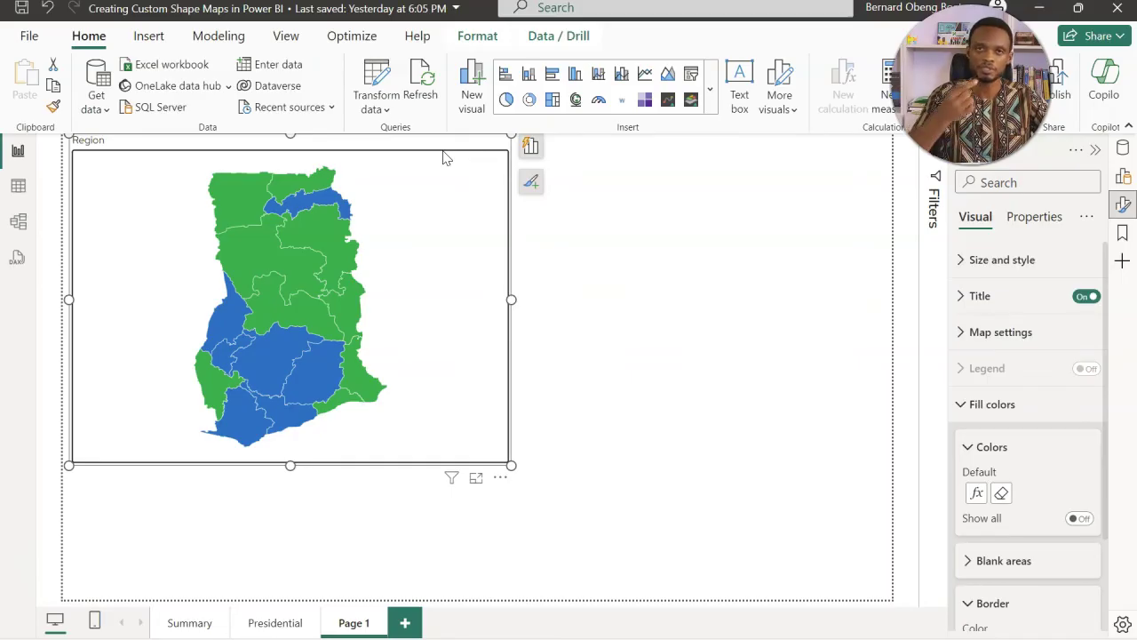
click(446, 146)
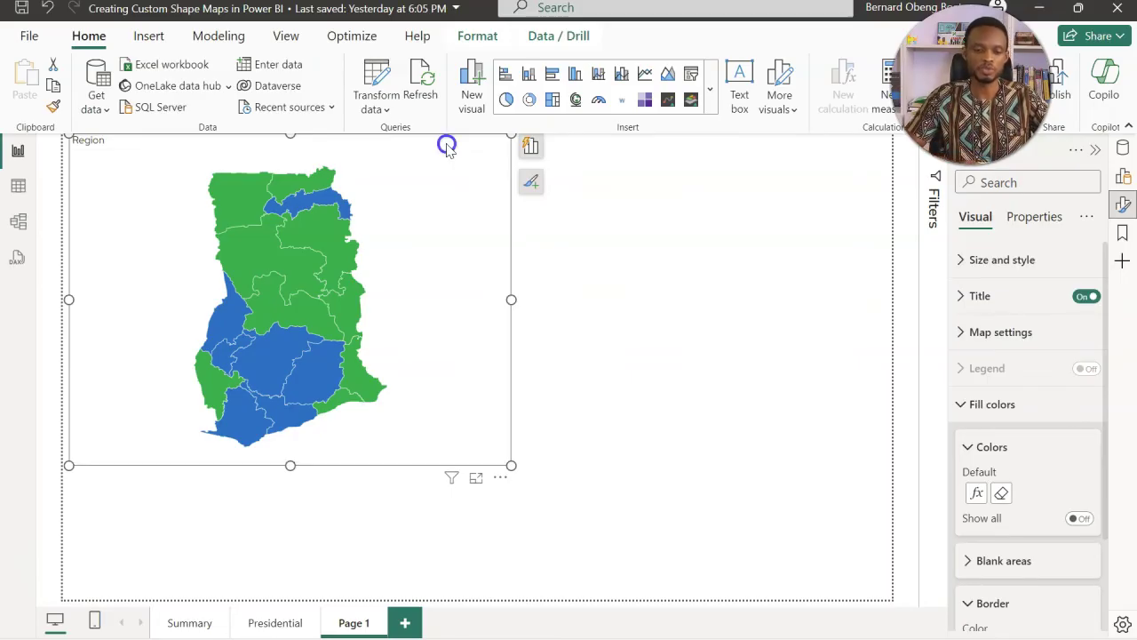
Step: Remove the map from Page 1 and delete the old Select Region map on the Presidential page
key(Delete)
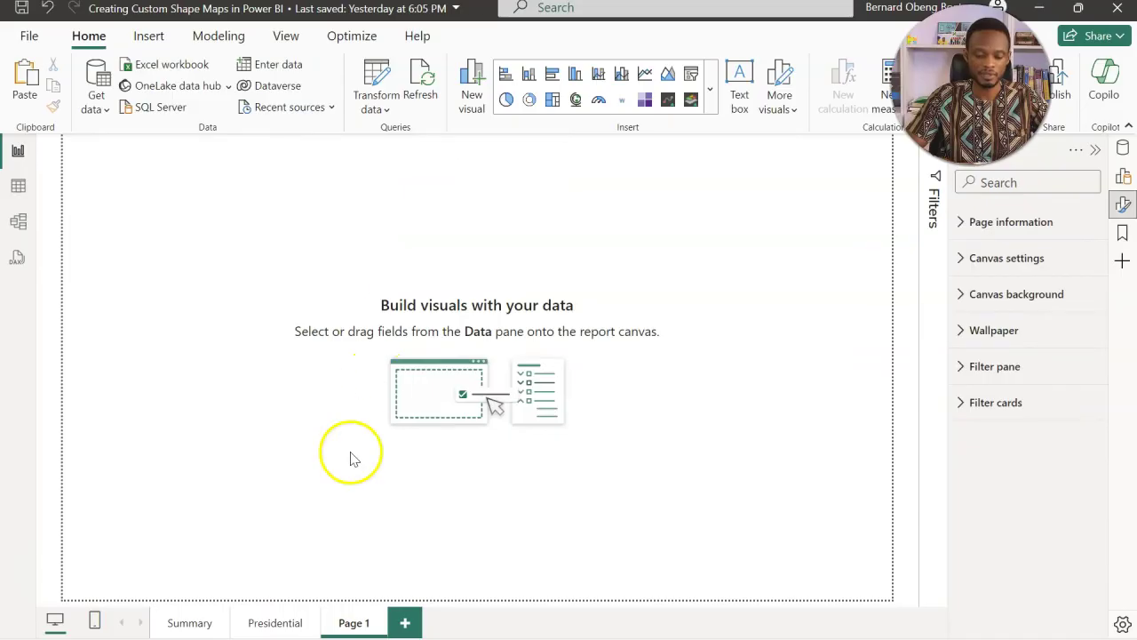
click(289, 622)
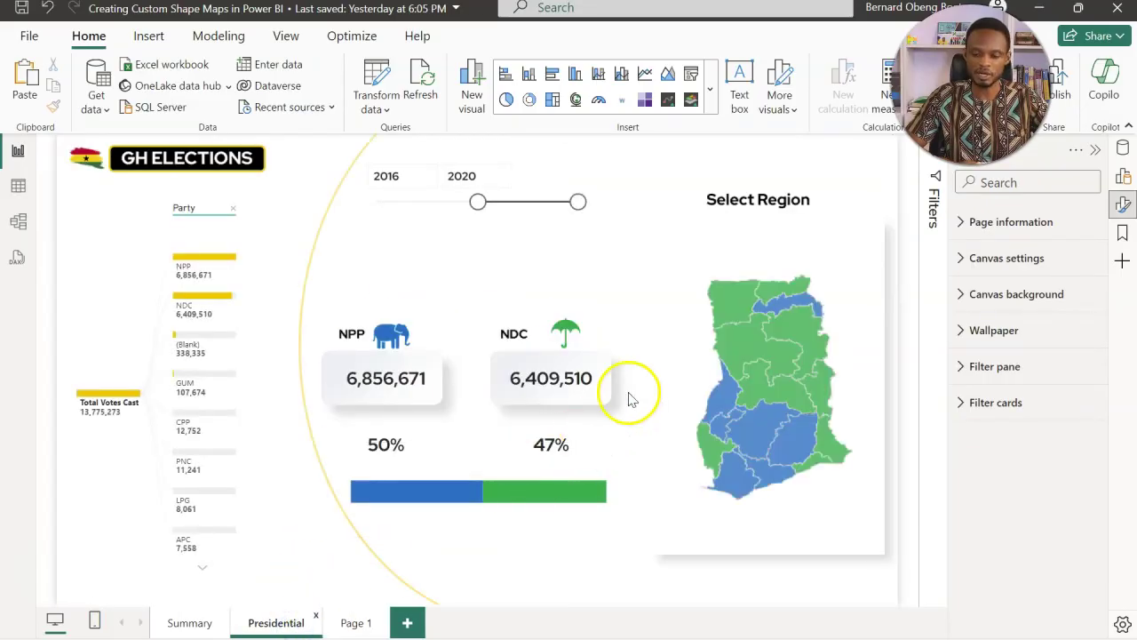
click(654, 273)
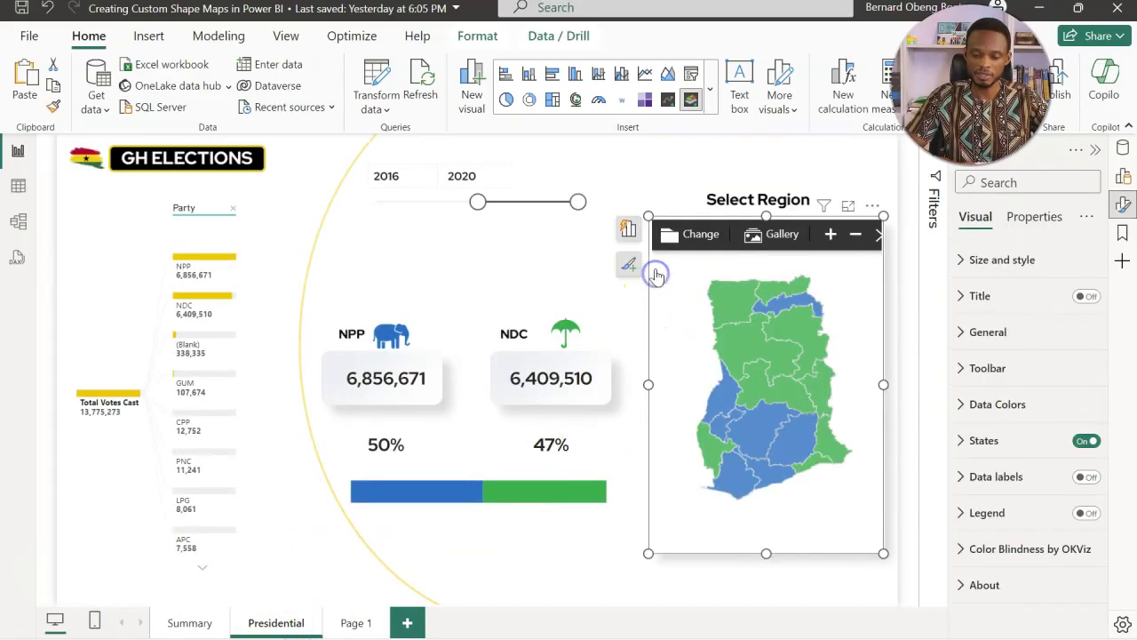
click(647, 259)
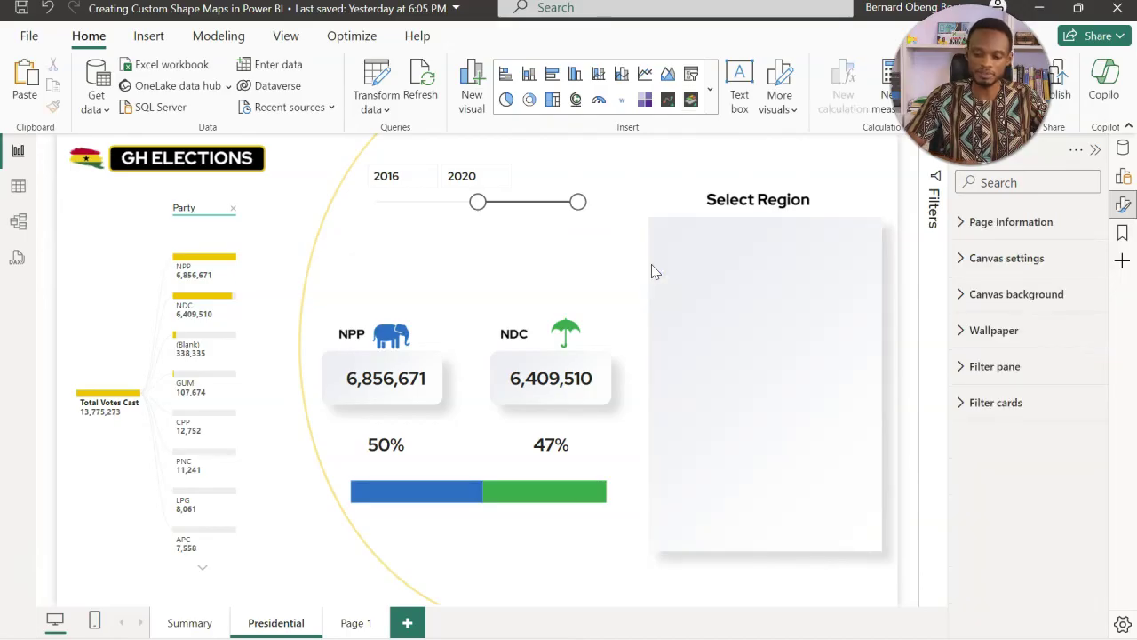
Step: Paste the new Region map and fit it into the Select Region panel
click(400, 216)
drag(400, 216, 851, 237)
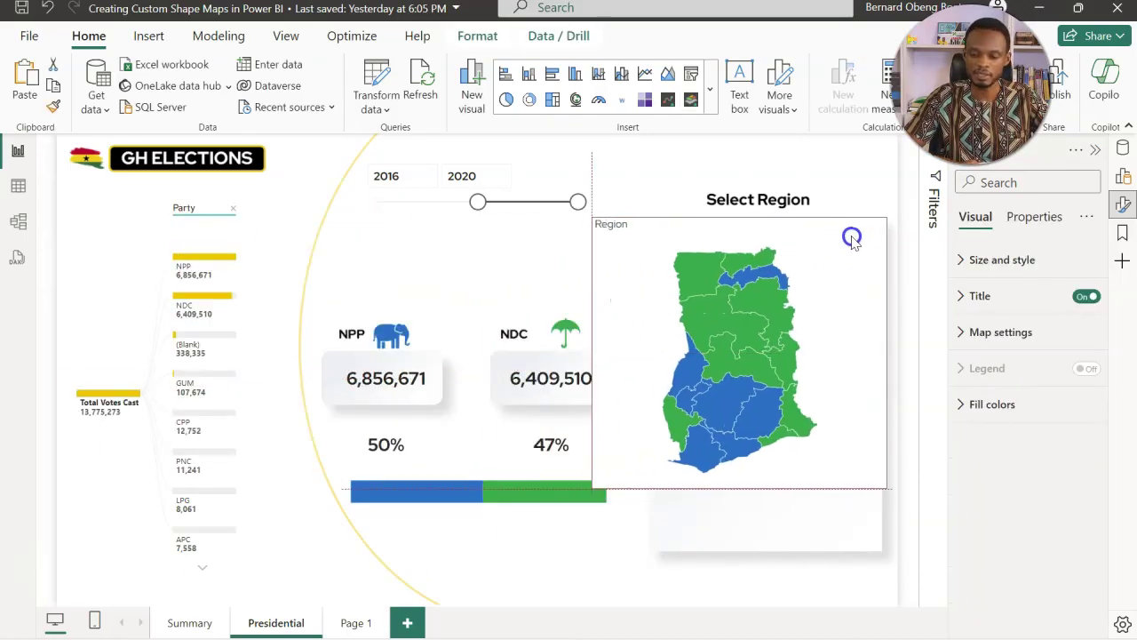
click(591, 353)
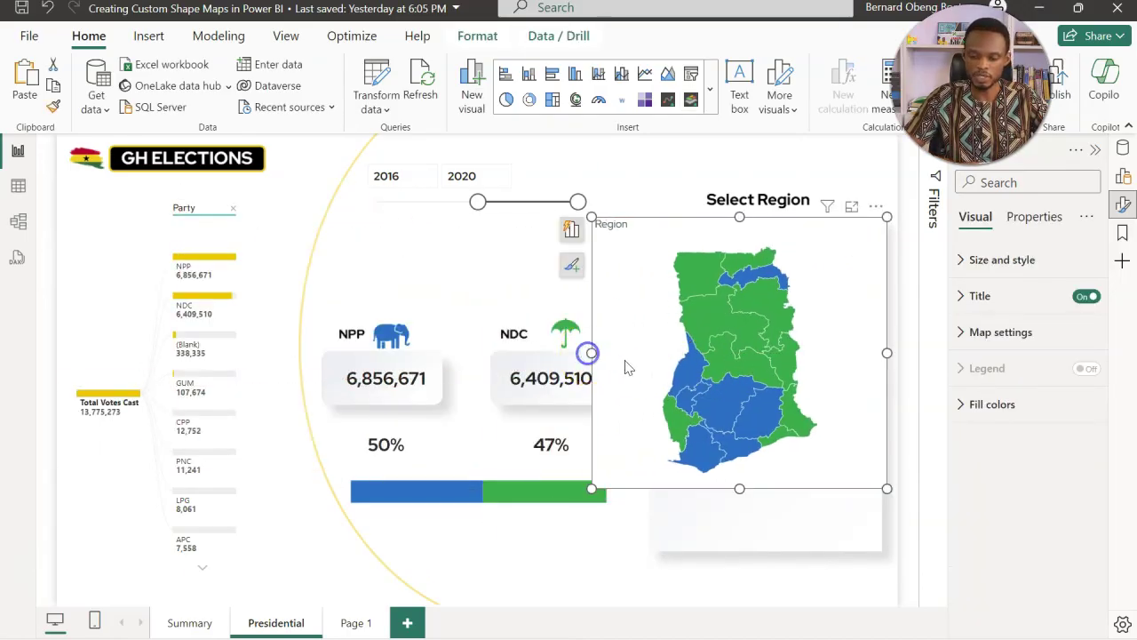
drag(591, 353, 651, 353)
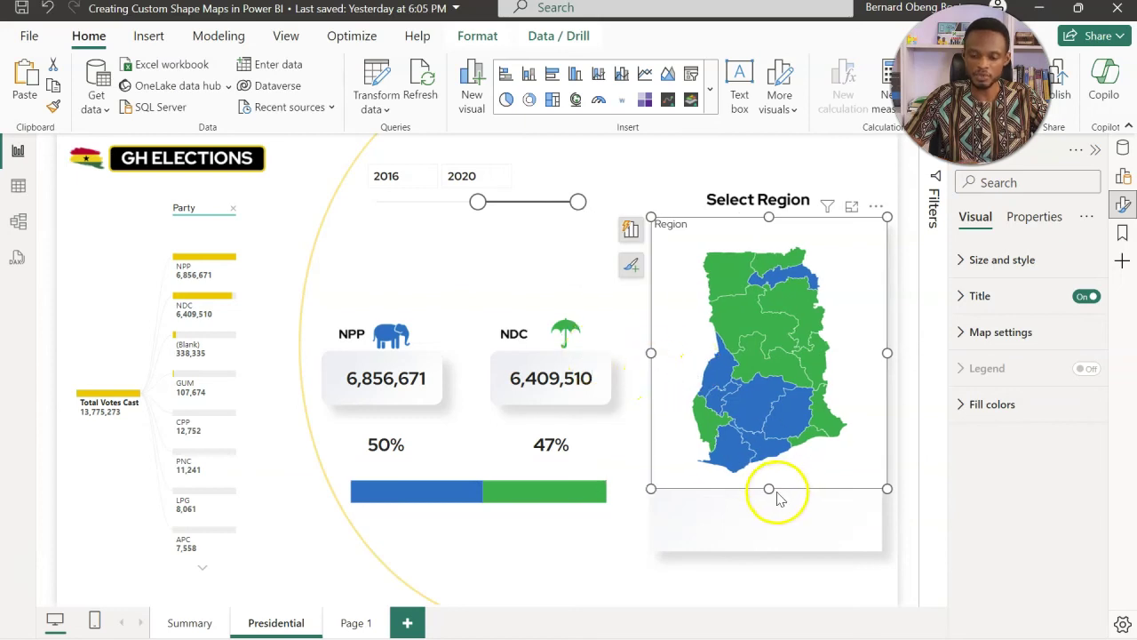
drag(769, 489, 763, 552)
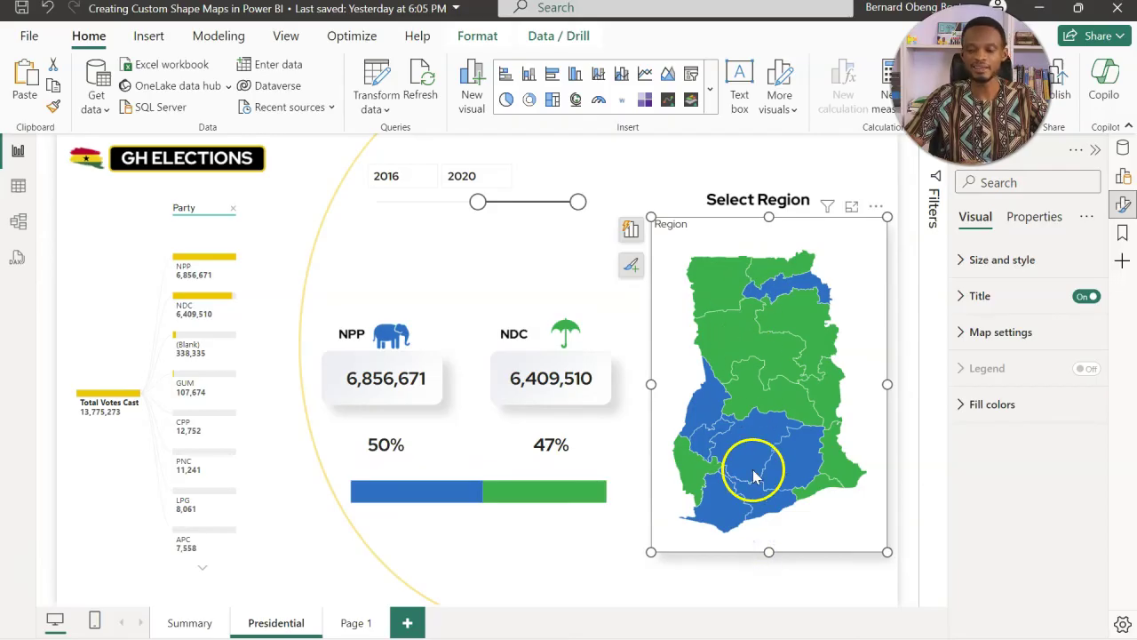
click(679, 184)
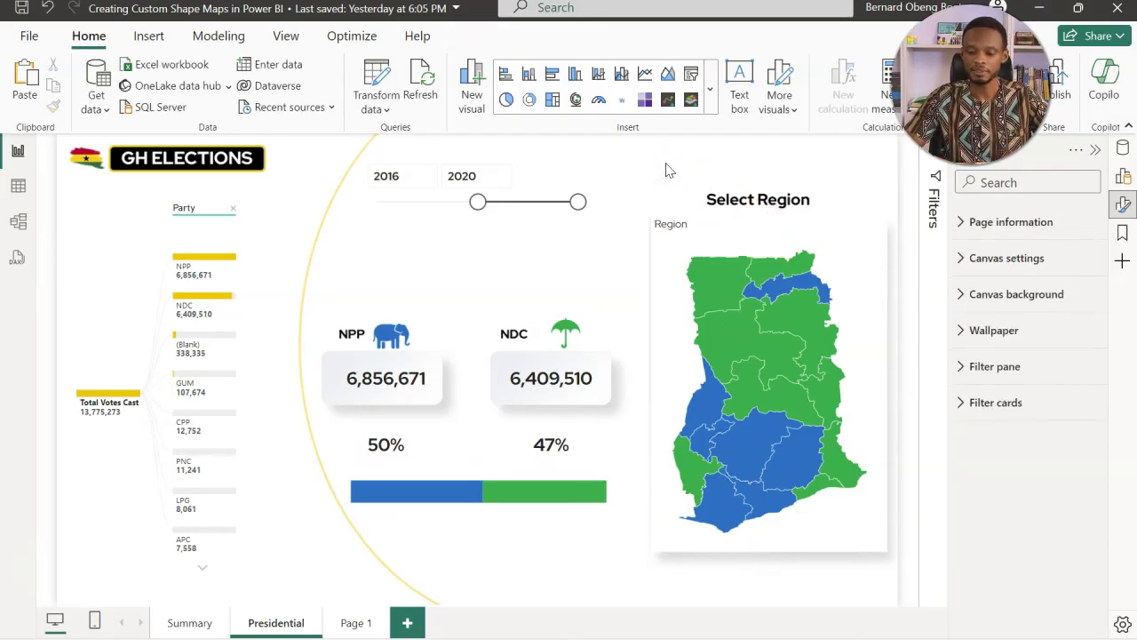
click(752, 446)
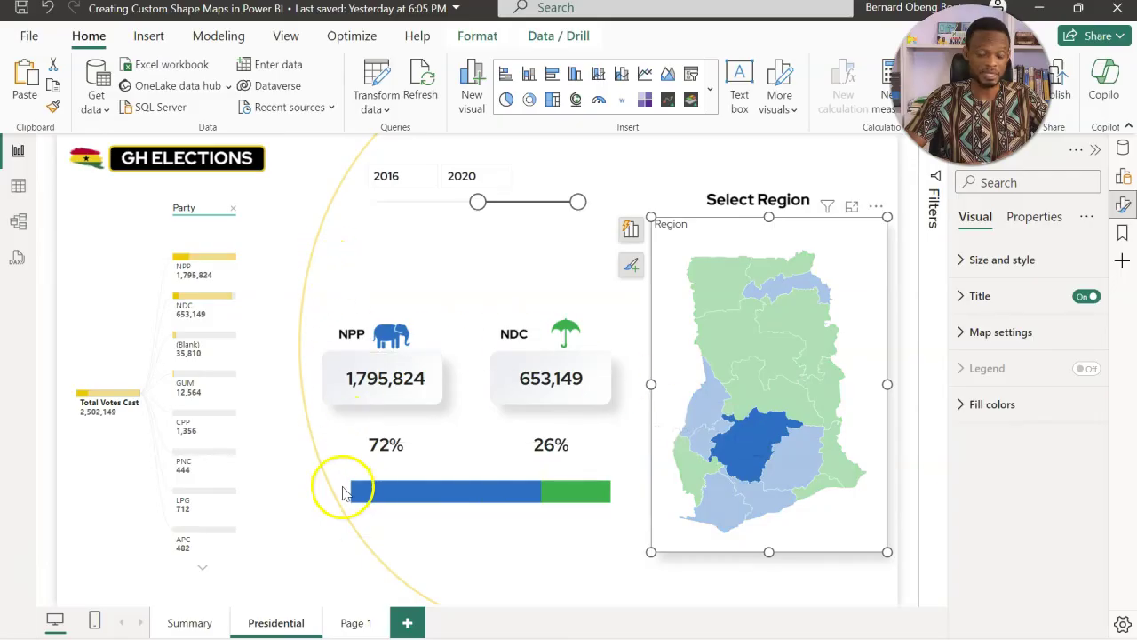
click(819, 486)
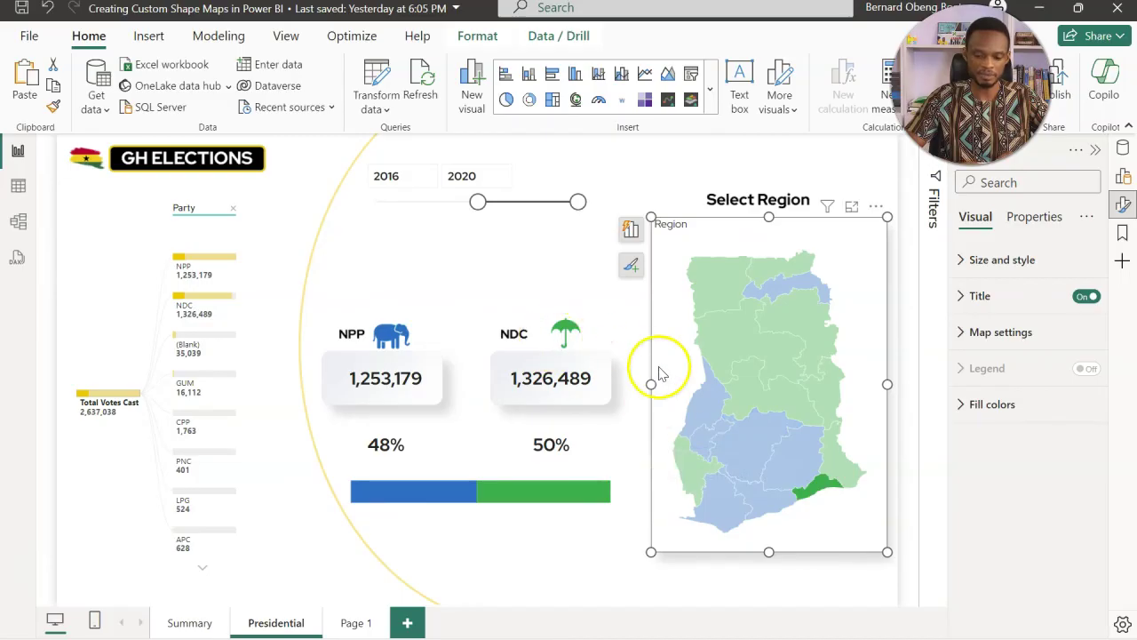
click(808, 483)
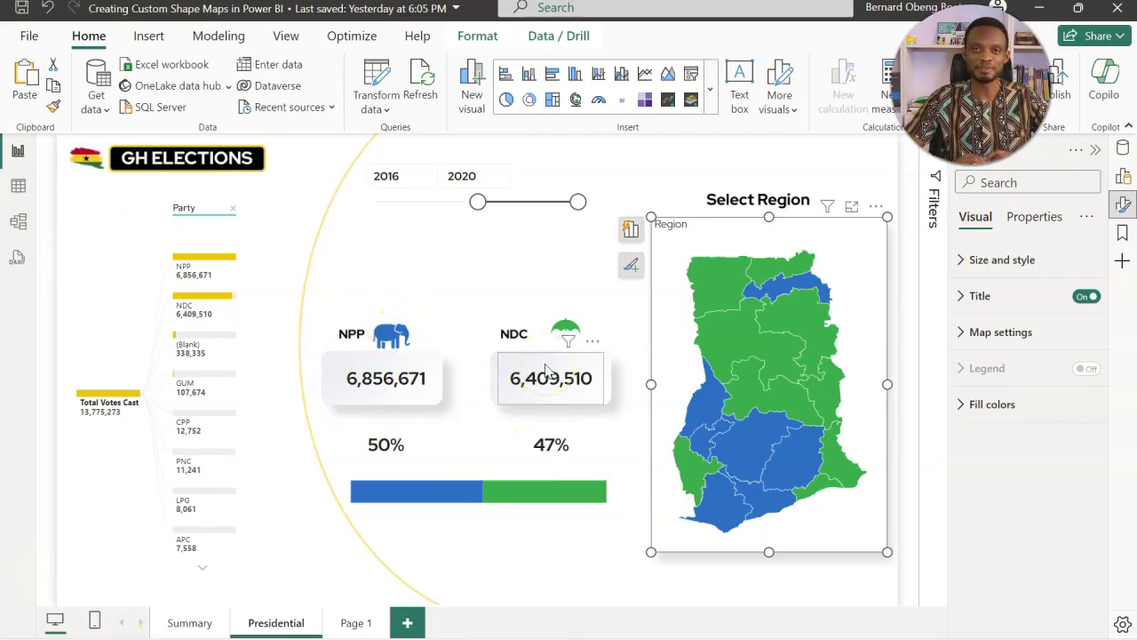
click(552, 275)
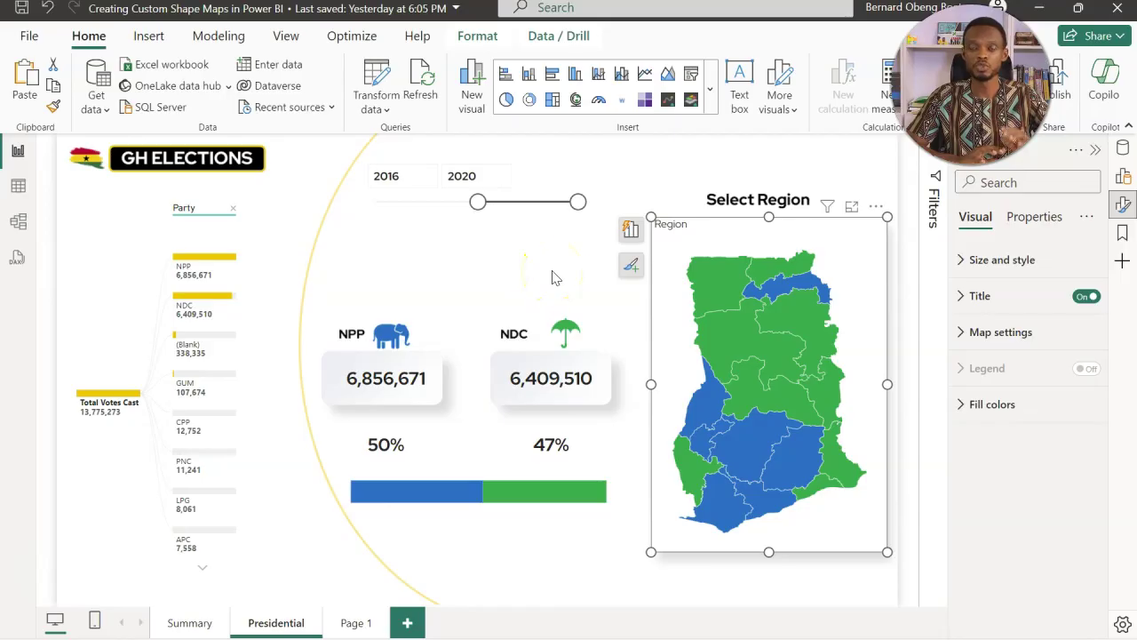